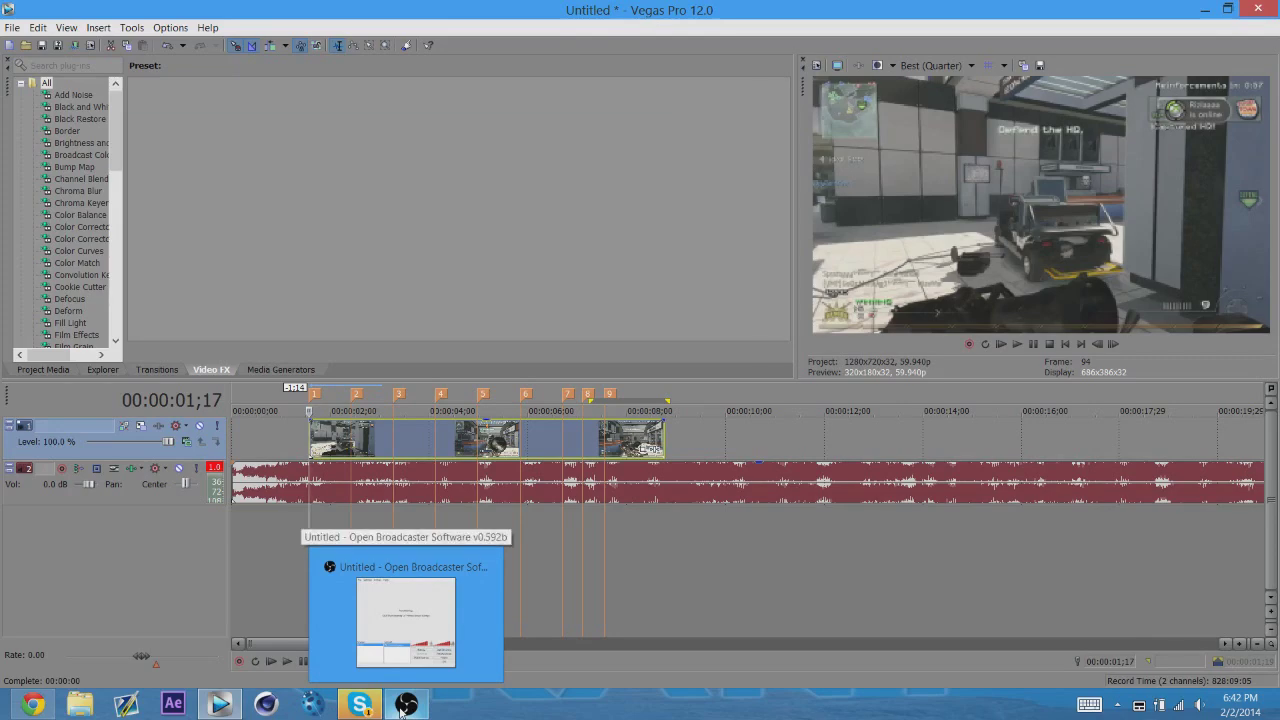
- Preview the timeline, then add a velocity envelope to the gameplay clip
left_click(402, 708)
left_click(780, 140)
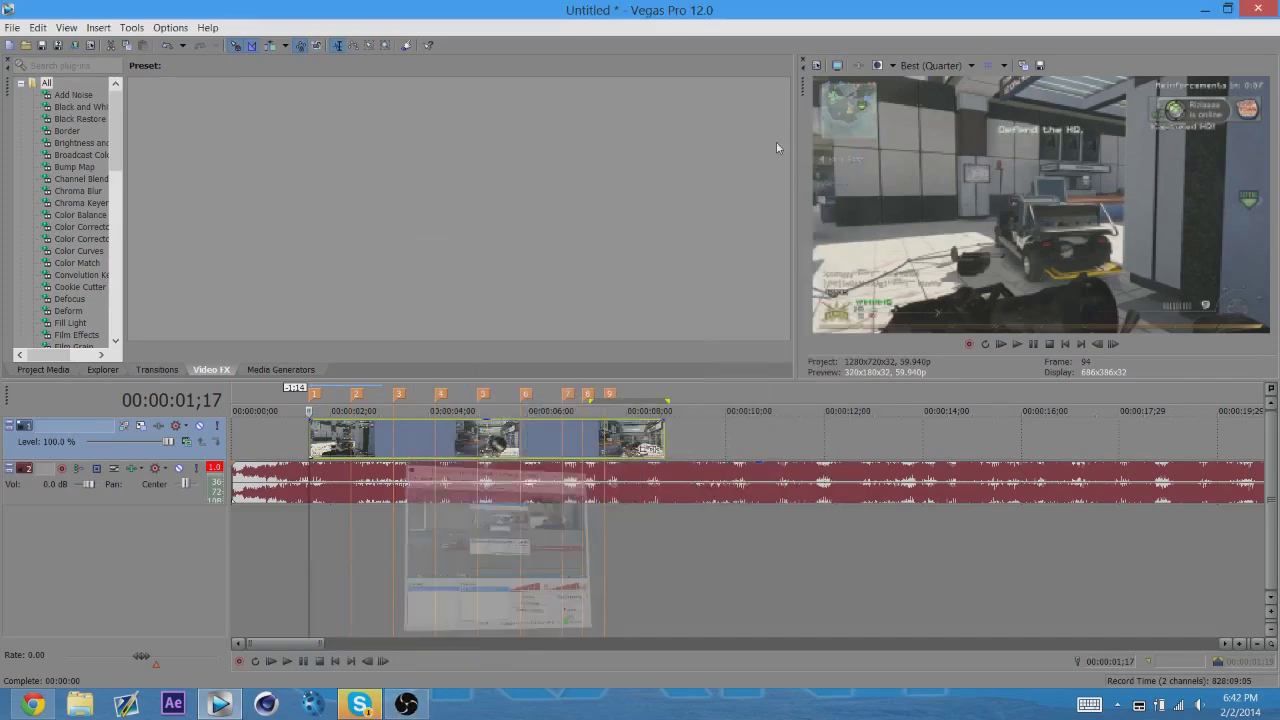
left_click(299, 440)
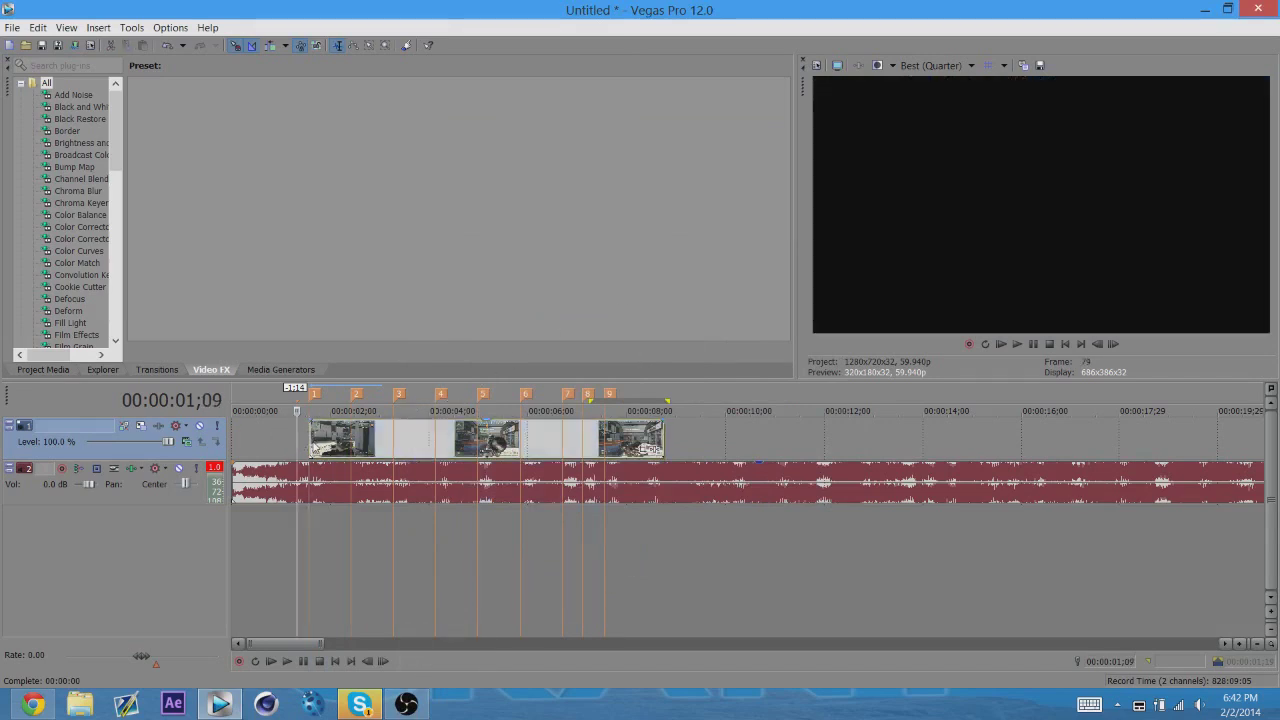
key("space")
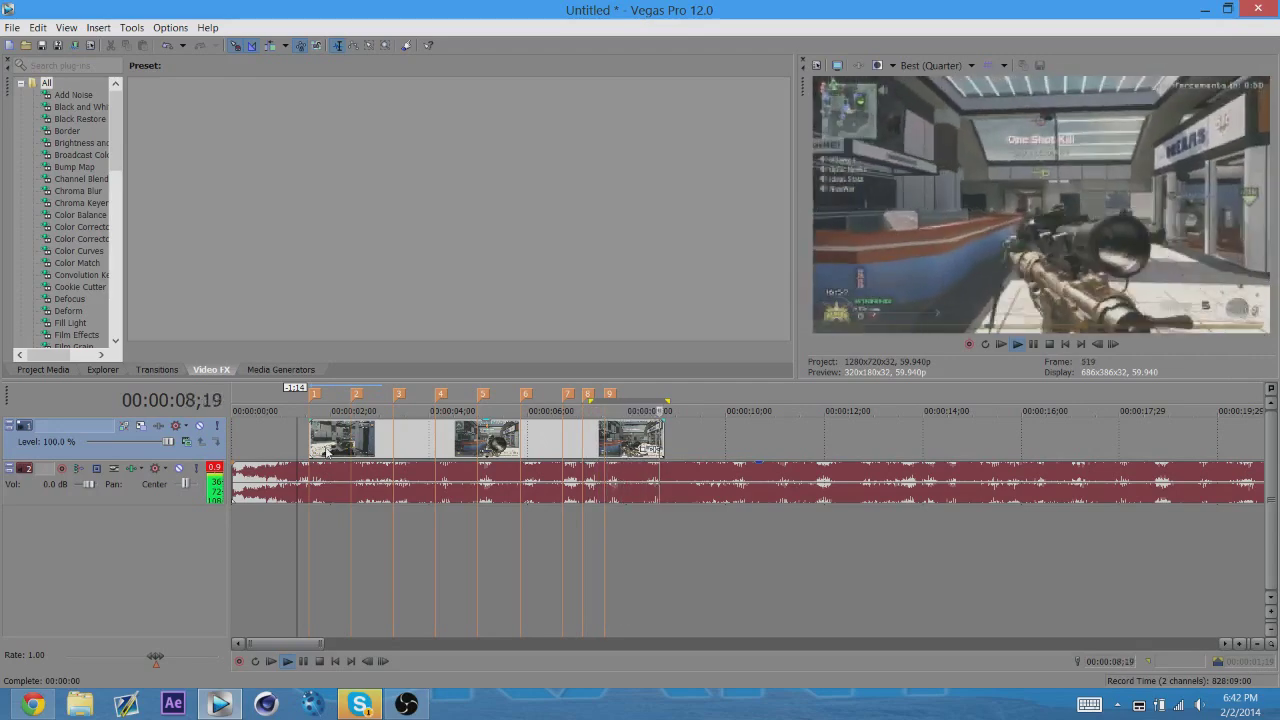
key("space")
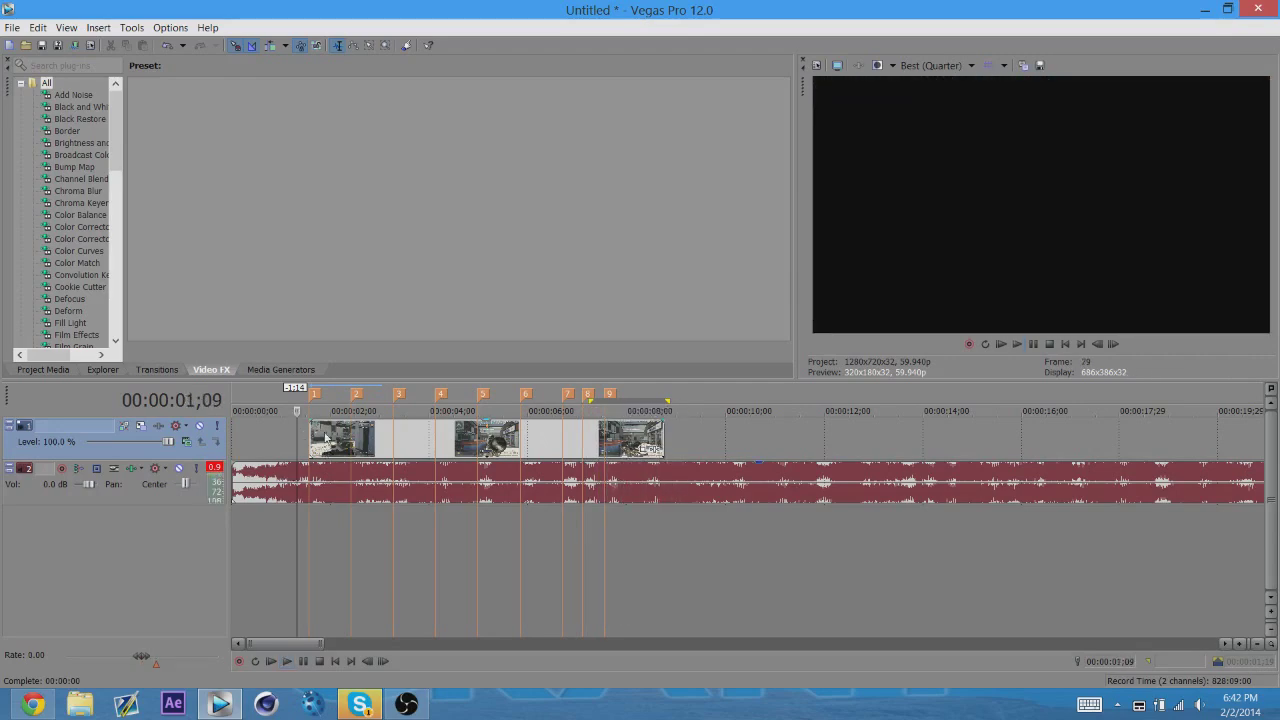
left_click(326, 437)
right_click(326, 437)
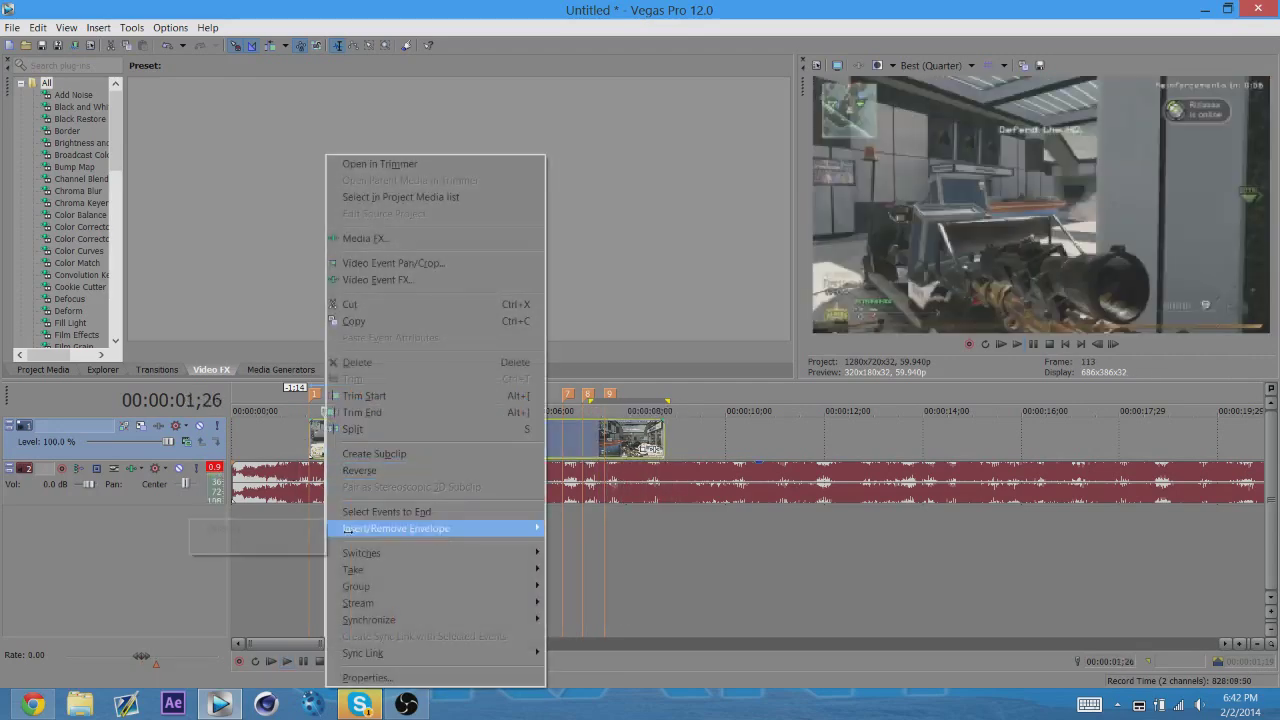
left_click(255, 529)
scroll(400, 452, "up", 3)
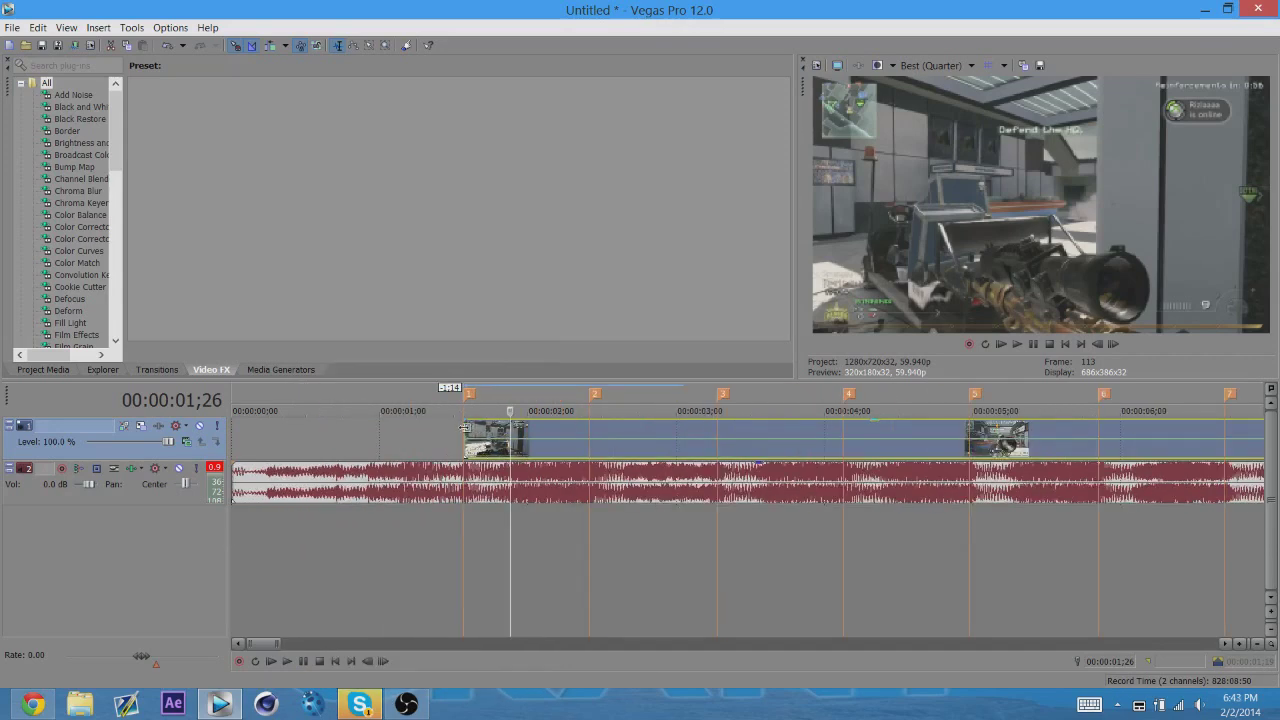
left_click(464, 428)
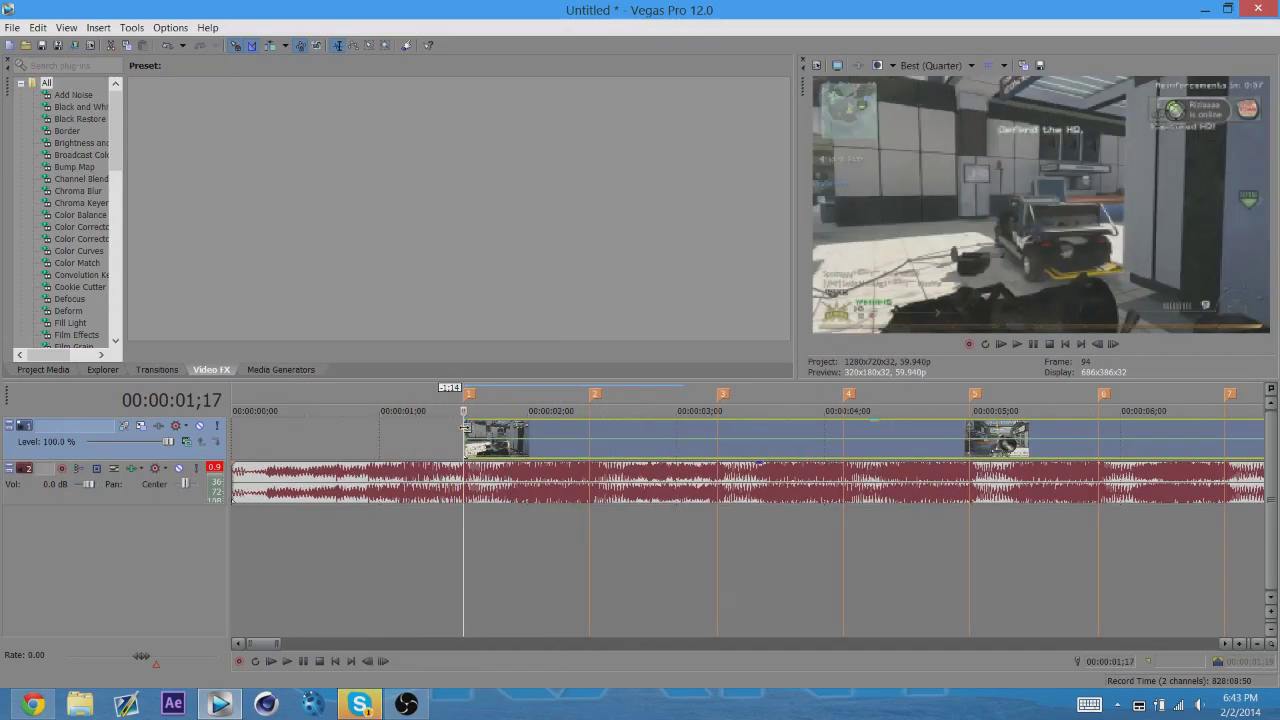
left_click(589, 432)
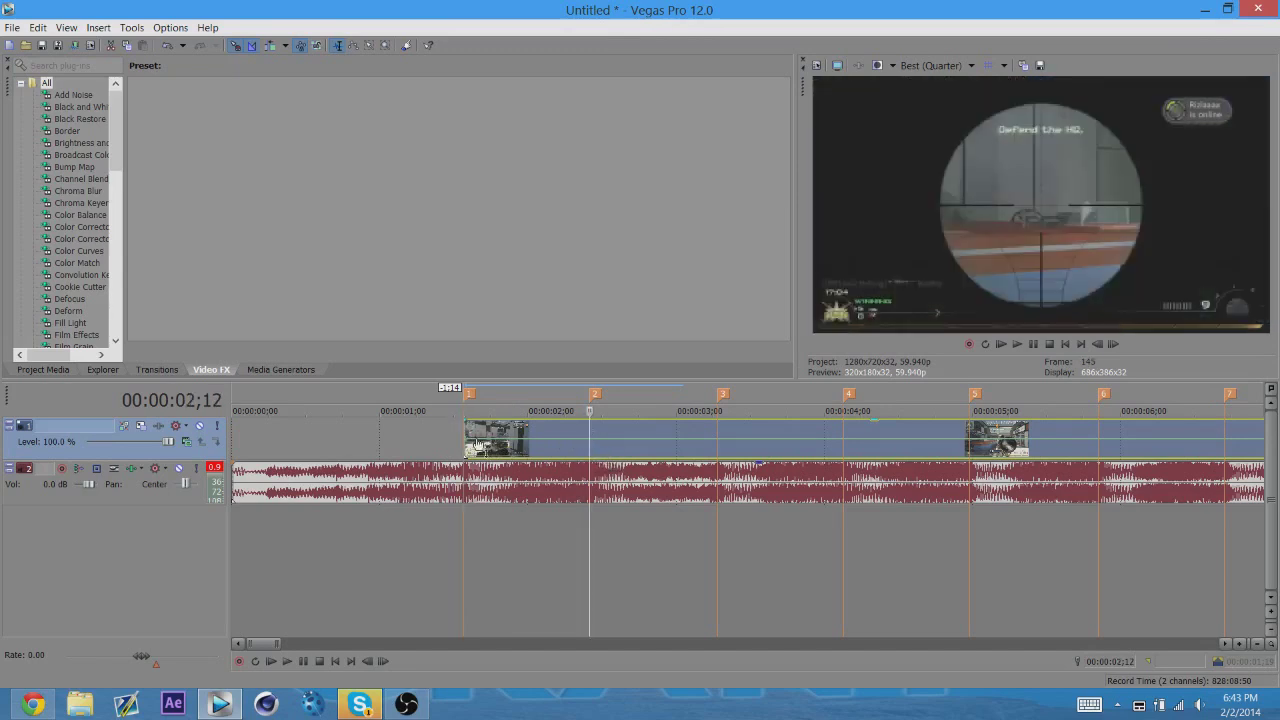
left_click(464, 430)
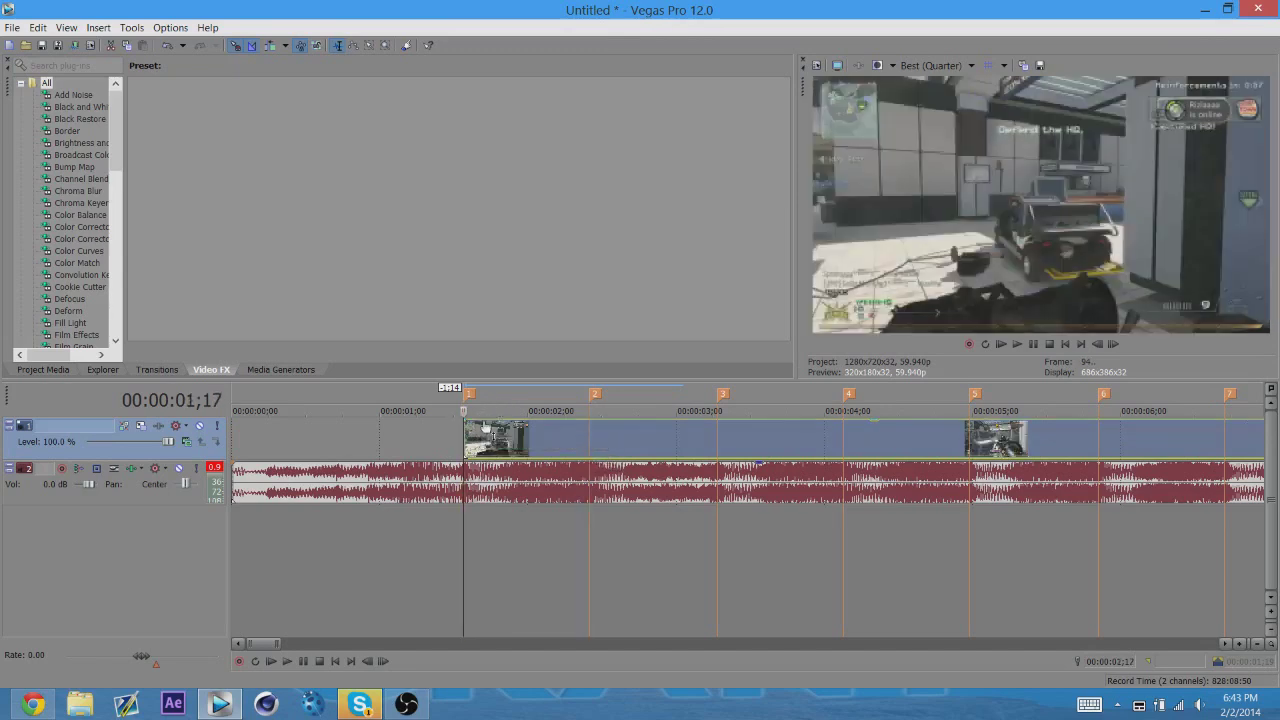
- Give the velocity envelope a Fast Fade curve and disable resampling on the event
right_click(485, 423)
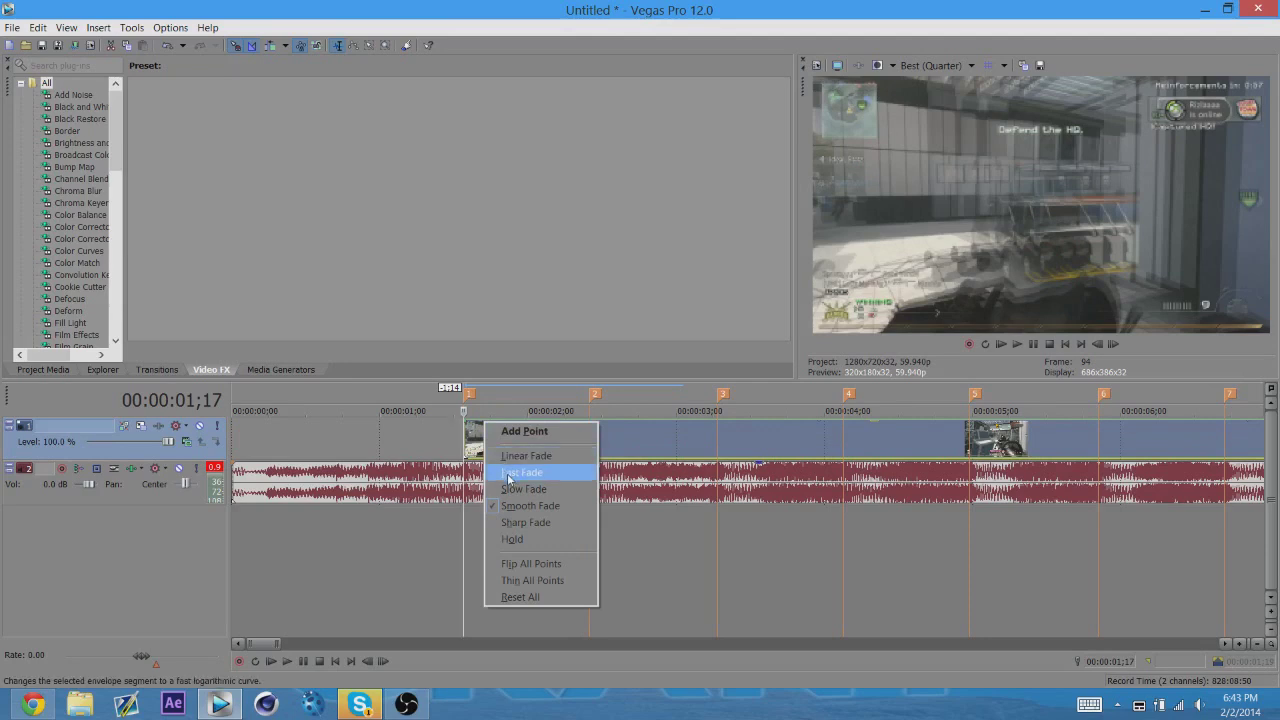
left_click(511, 476)
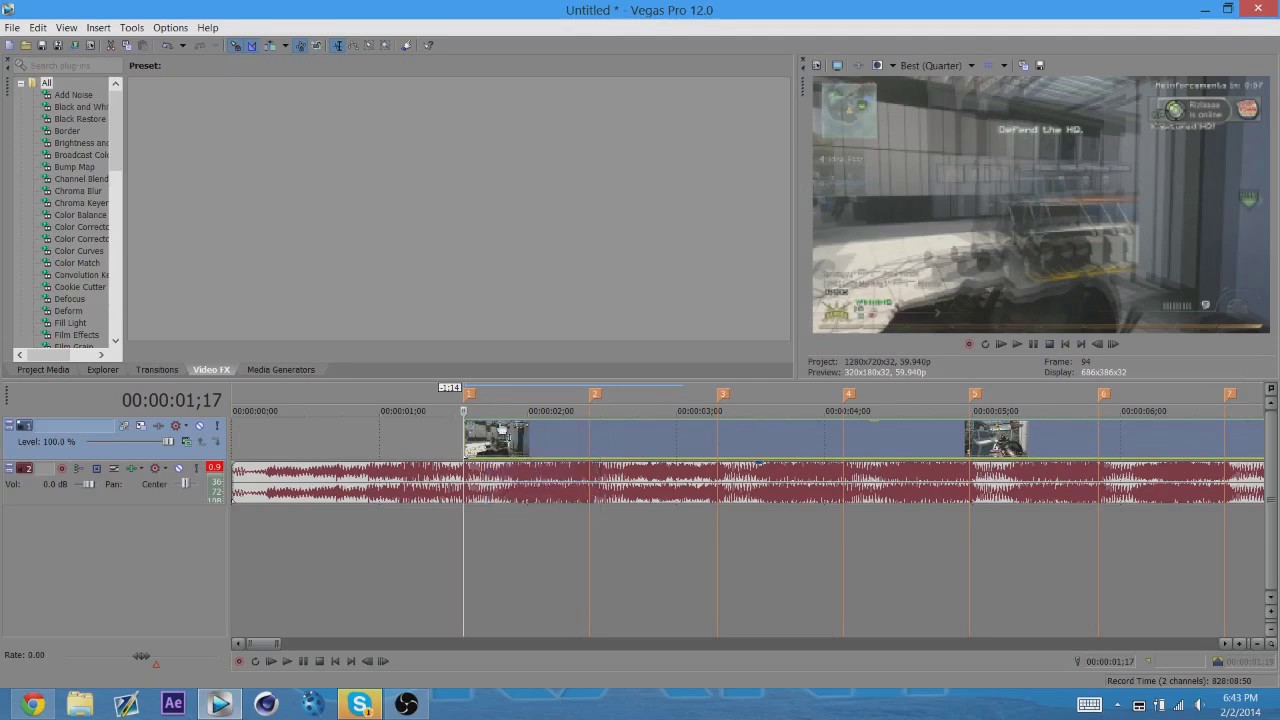
right_click(500, 438)
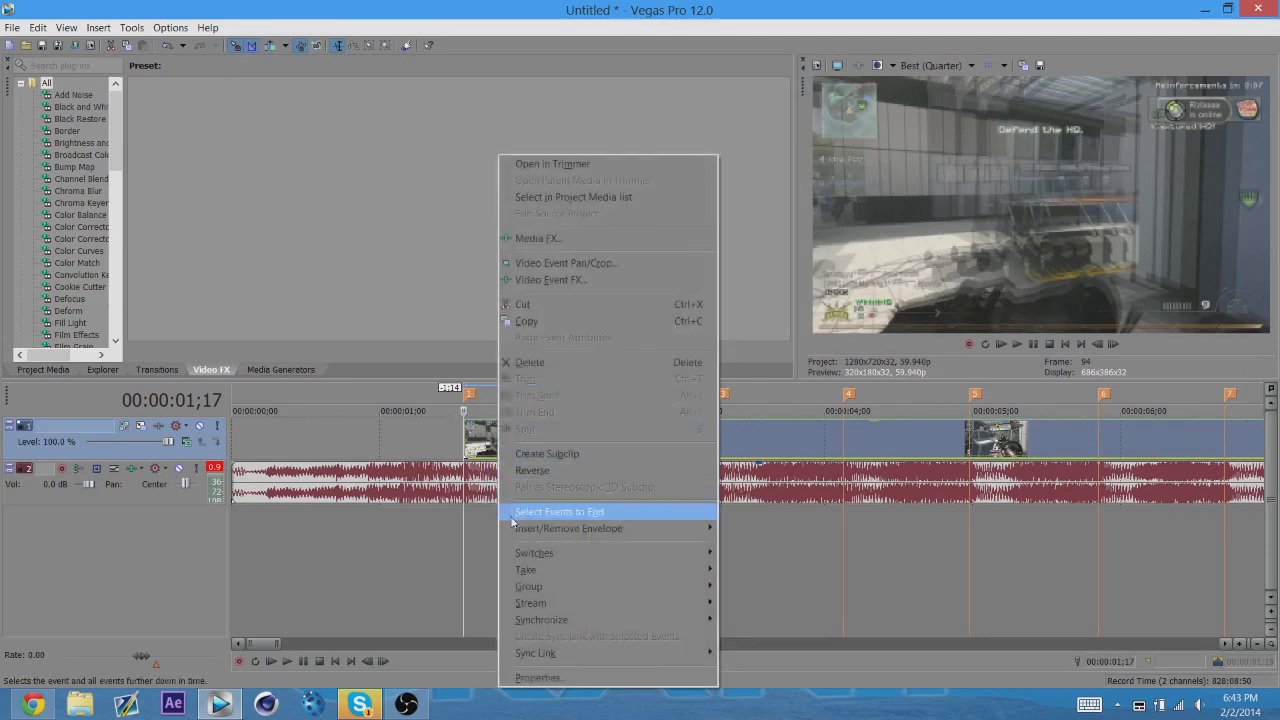
mouse_move(534, 553)
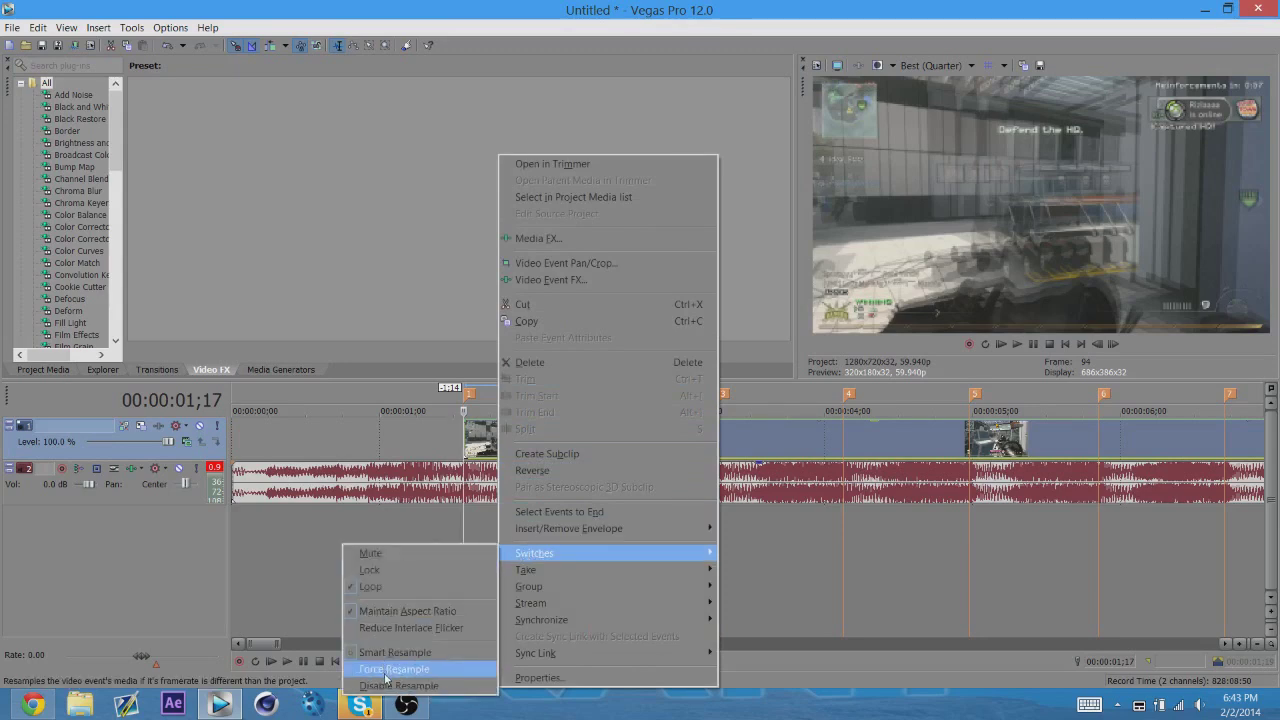
left_click(385, 684)
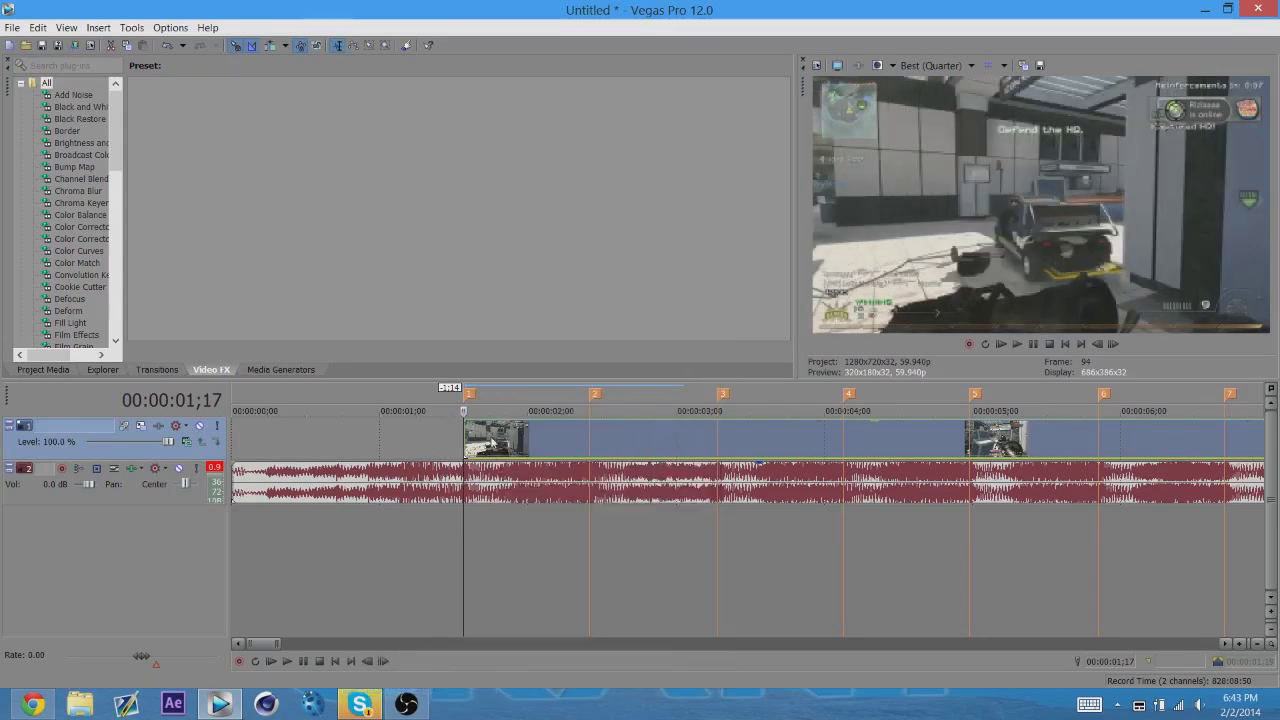
- Add a 50% velocity point just after the clip start with a Smooth Fade
double_click(496, 428)
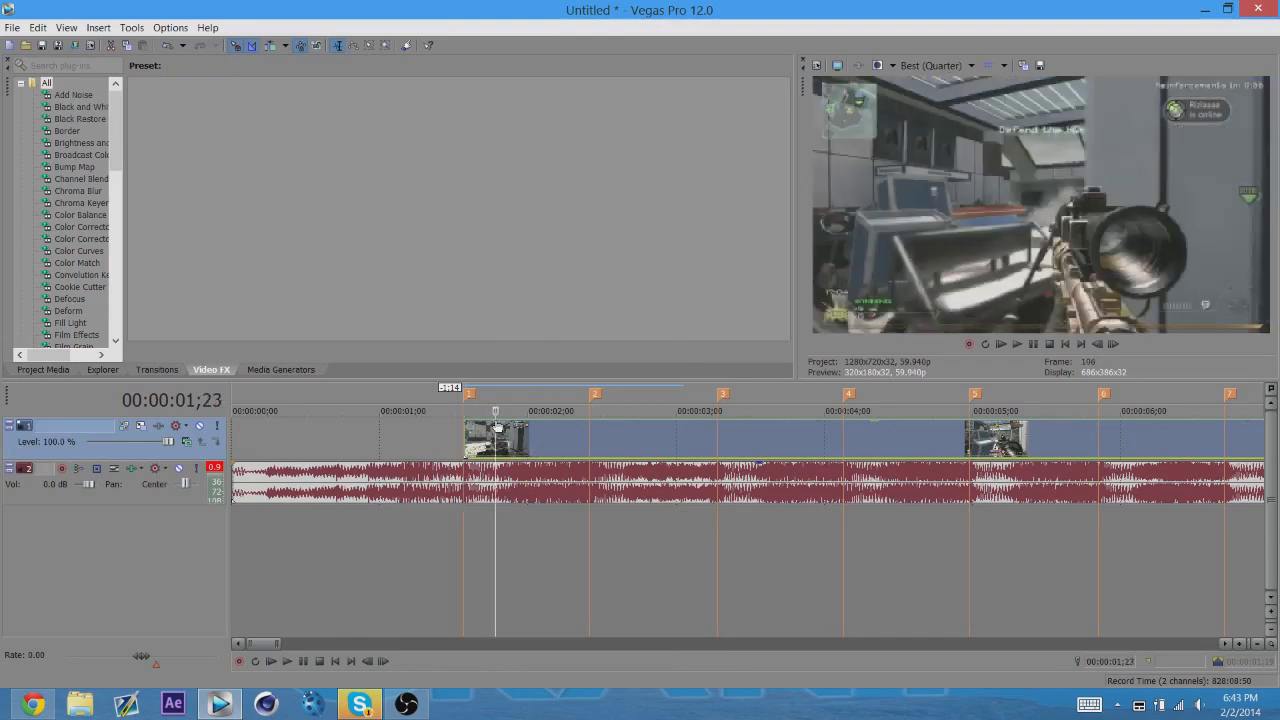
right_click(497, 427)
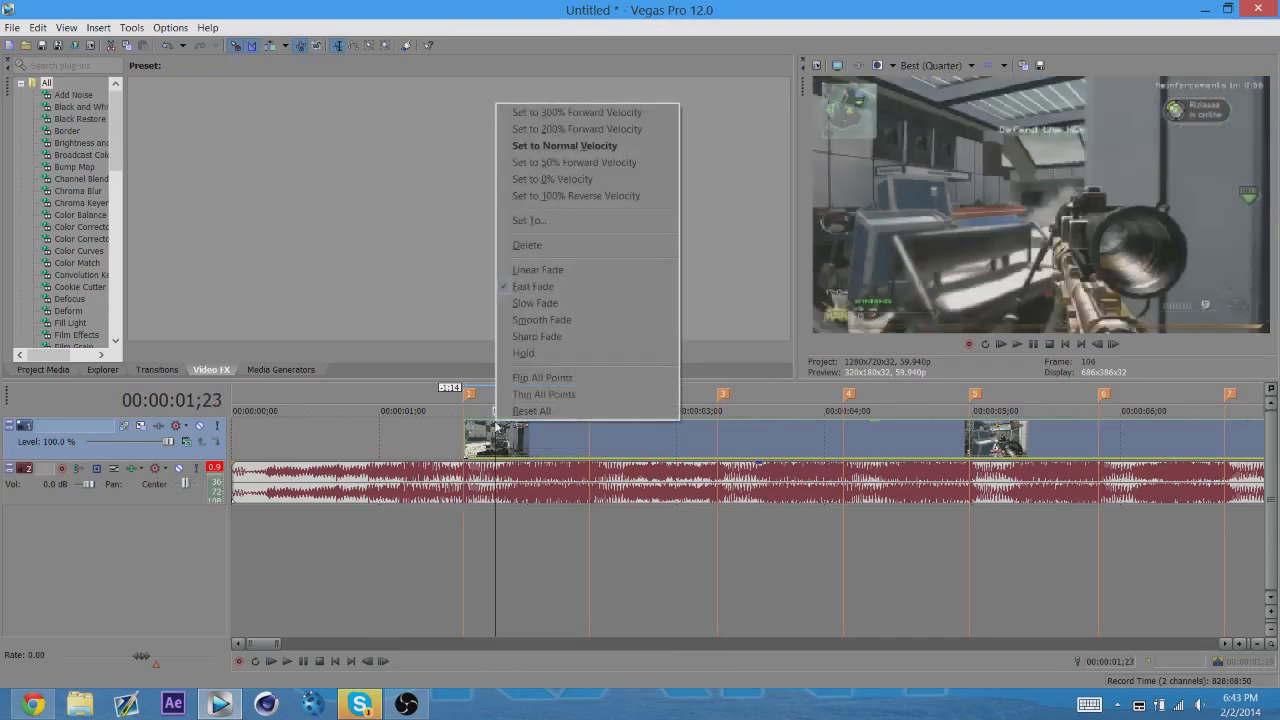
left_click(550, 165)
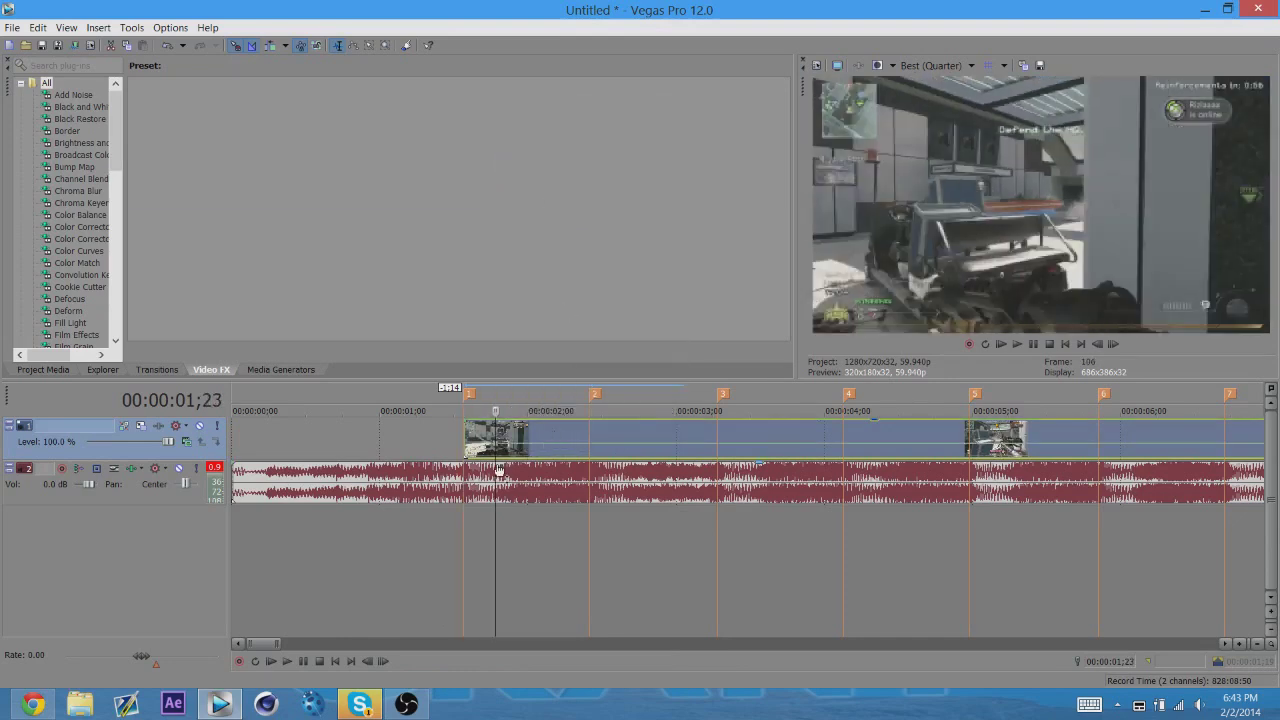
left_click(554, 449)
right_click(554, 449)
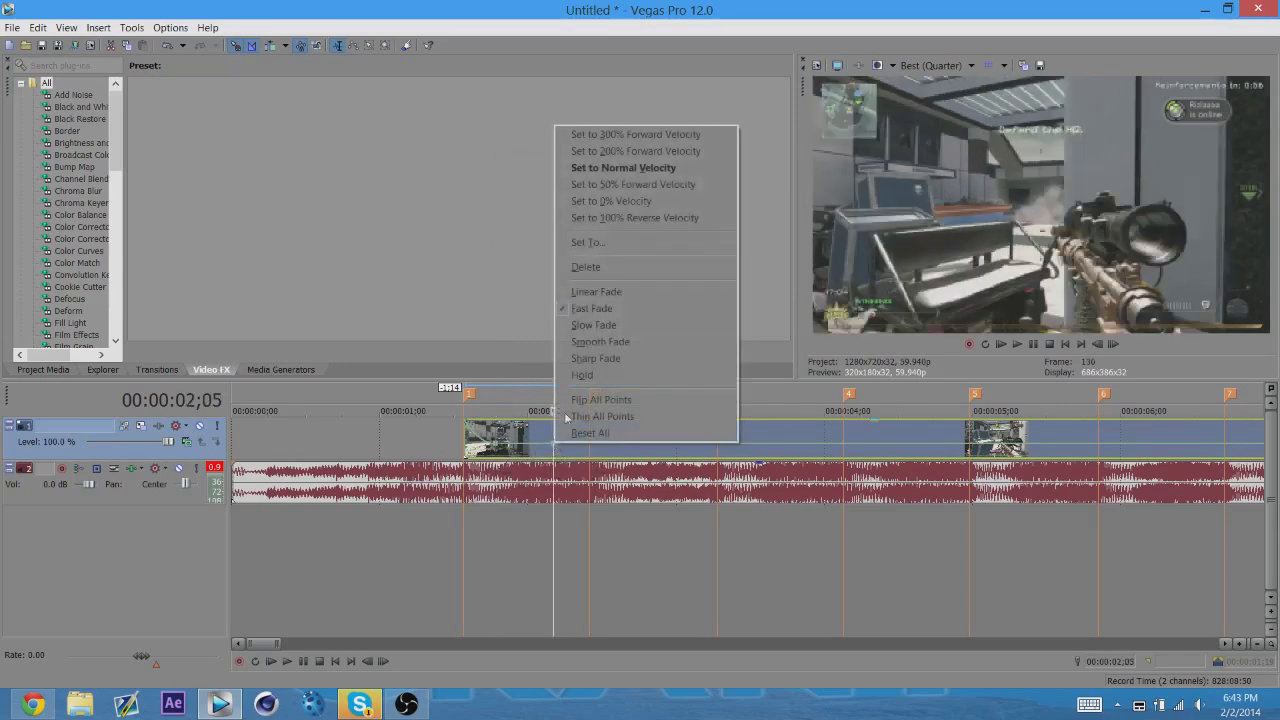
left_click(590, 342)
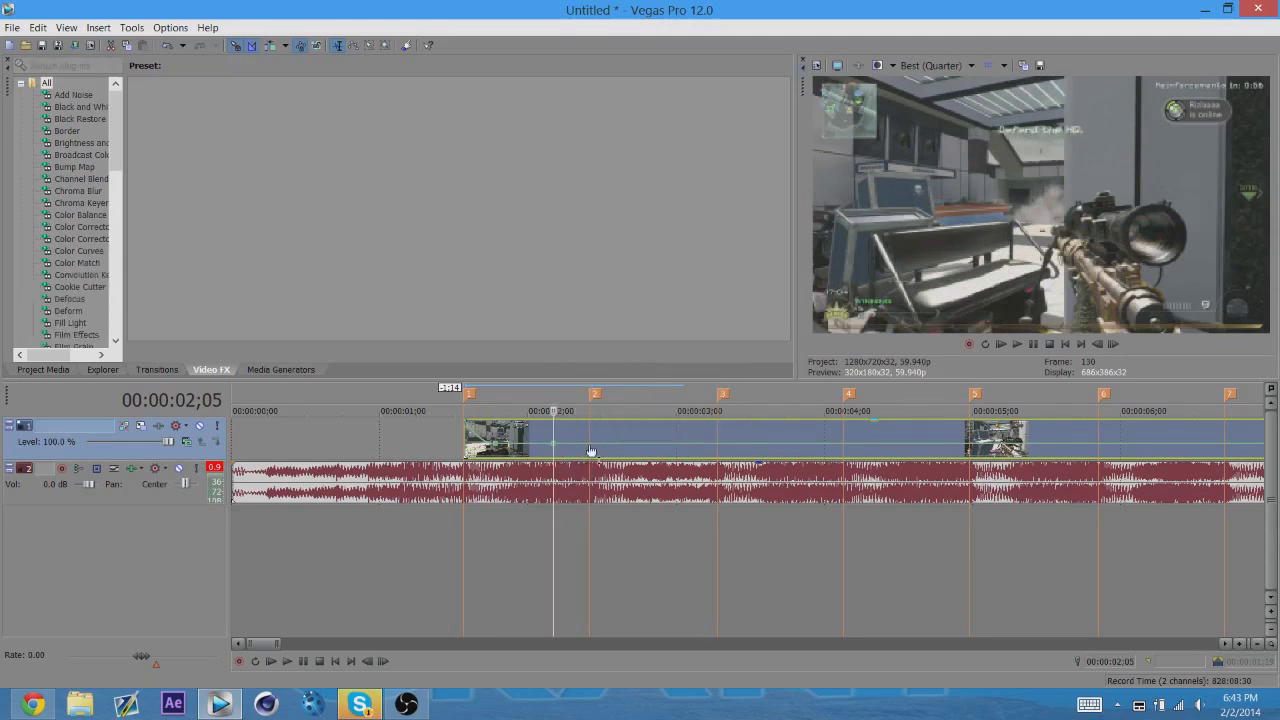
- Raise velocity at the second beat marker to about 300% and reshape the ramp
left_click(591, 452)
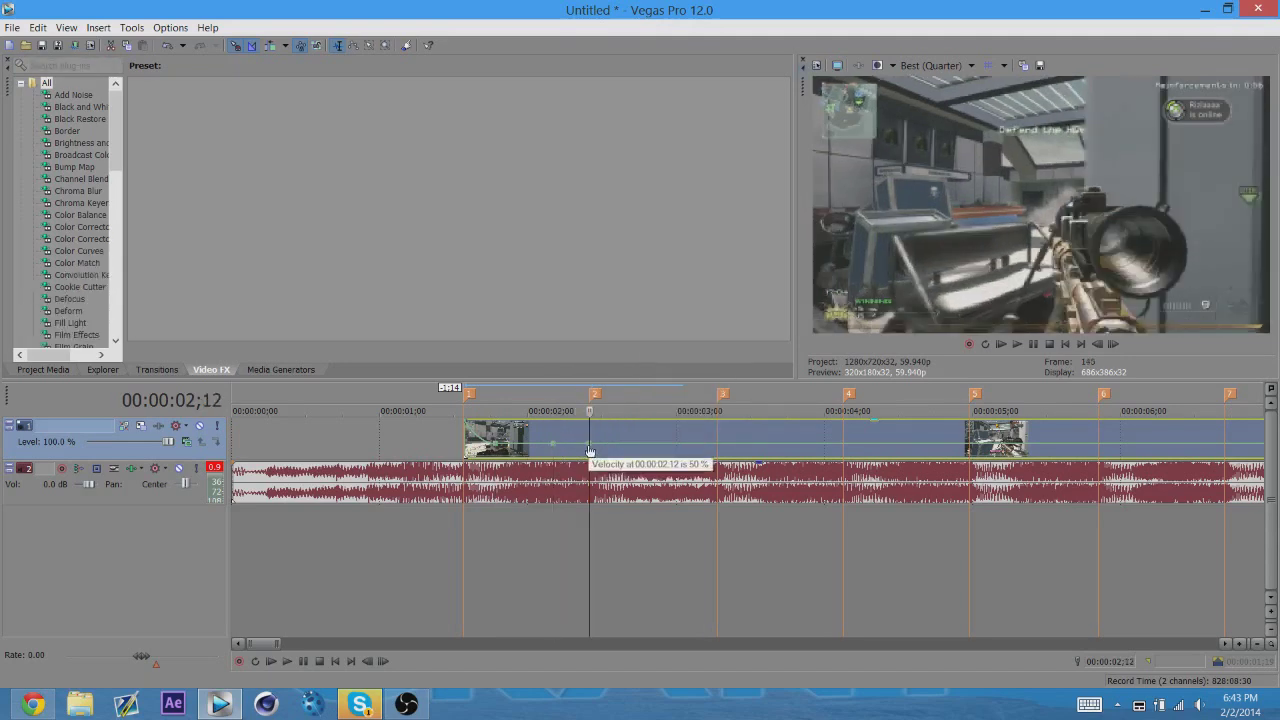
left_click_drag(590, 450, 596, 428)
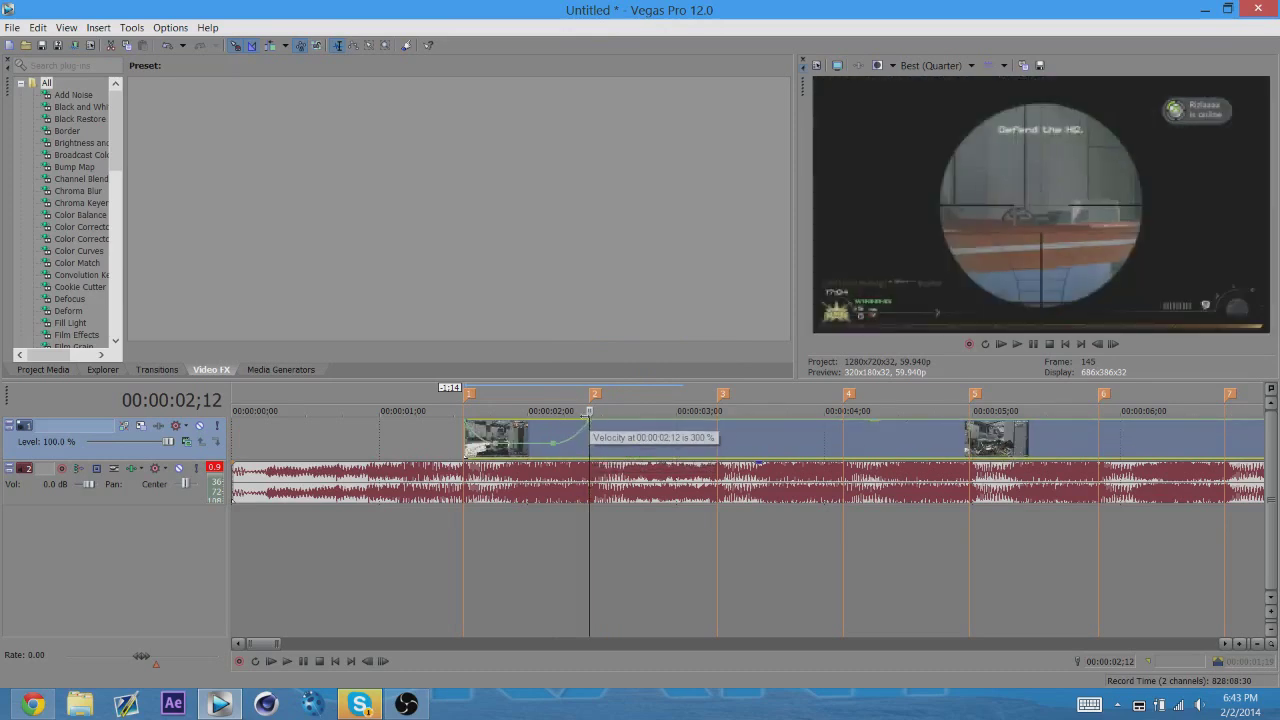
left_click_drag(556, 449, 563, 437)
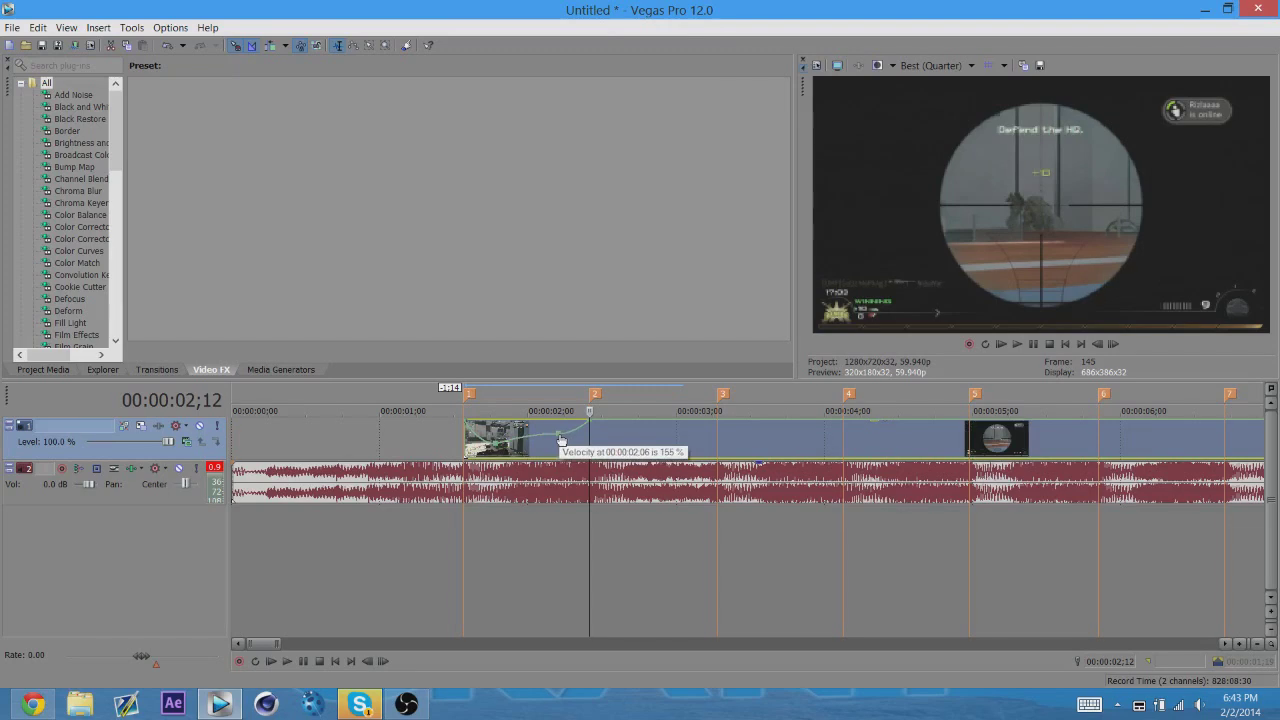
right_click(611, 427)
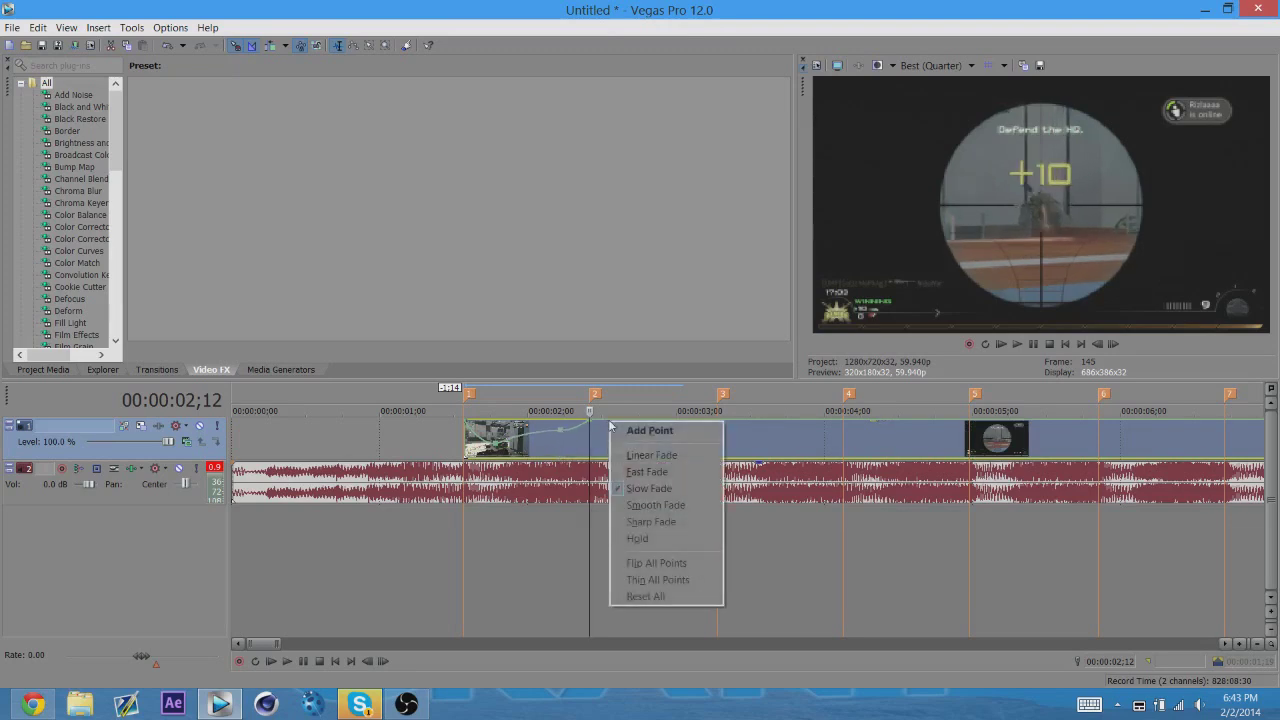
left_click(632, 452)
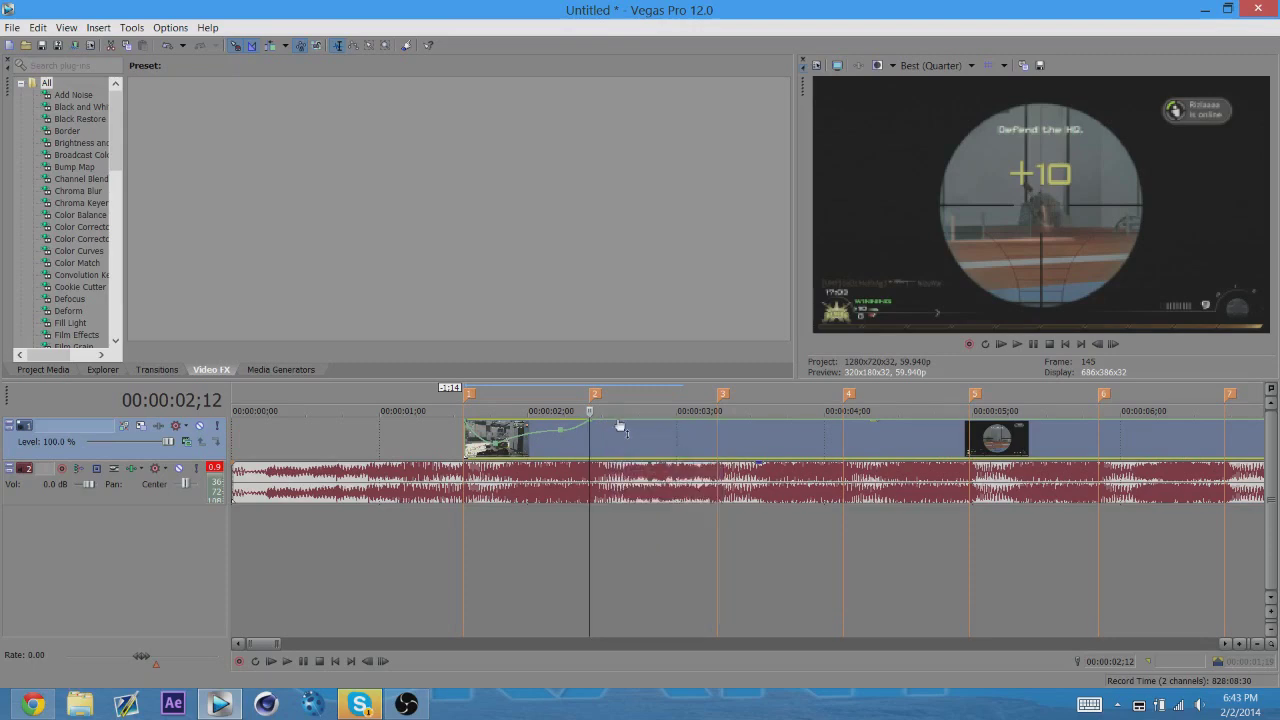
- Add another 50% velocity point after the peak and play back the ramped clip
left_click(620, 426)
right_click(620, 427)
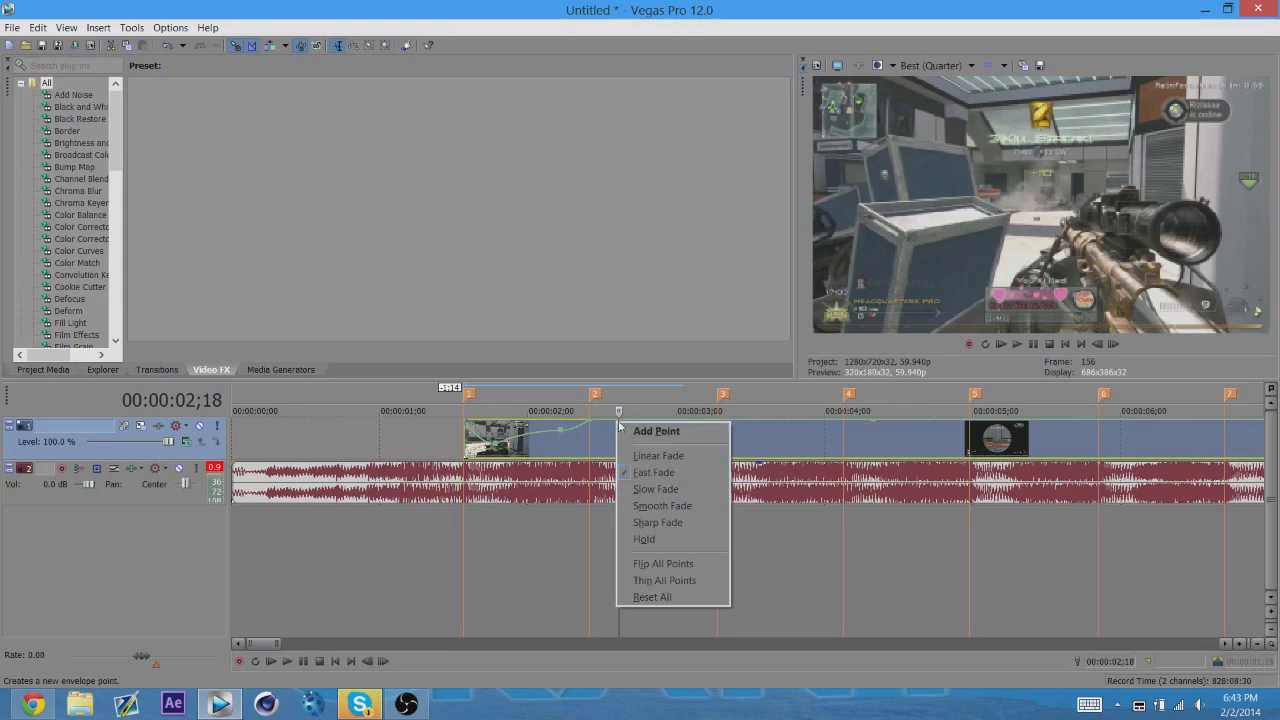
left_click(656, 431)
right_click(620, 426)
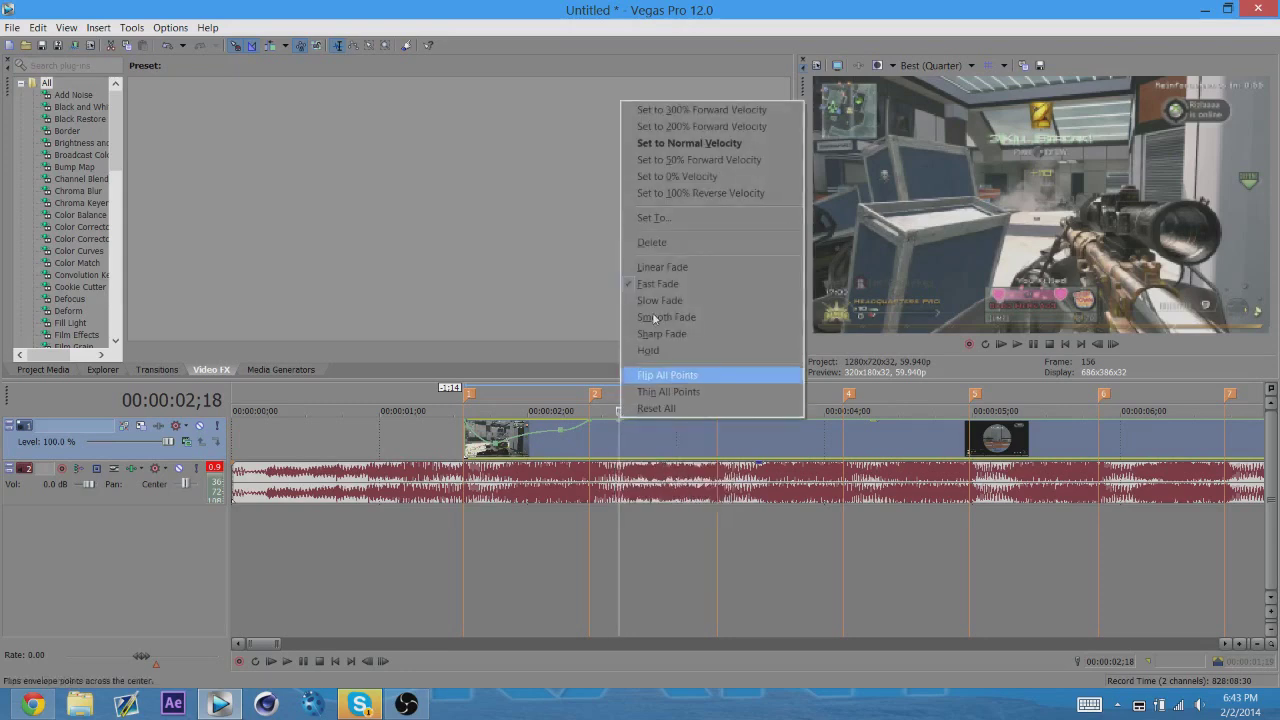
left_click(700, 163)
double_click(507, 442)
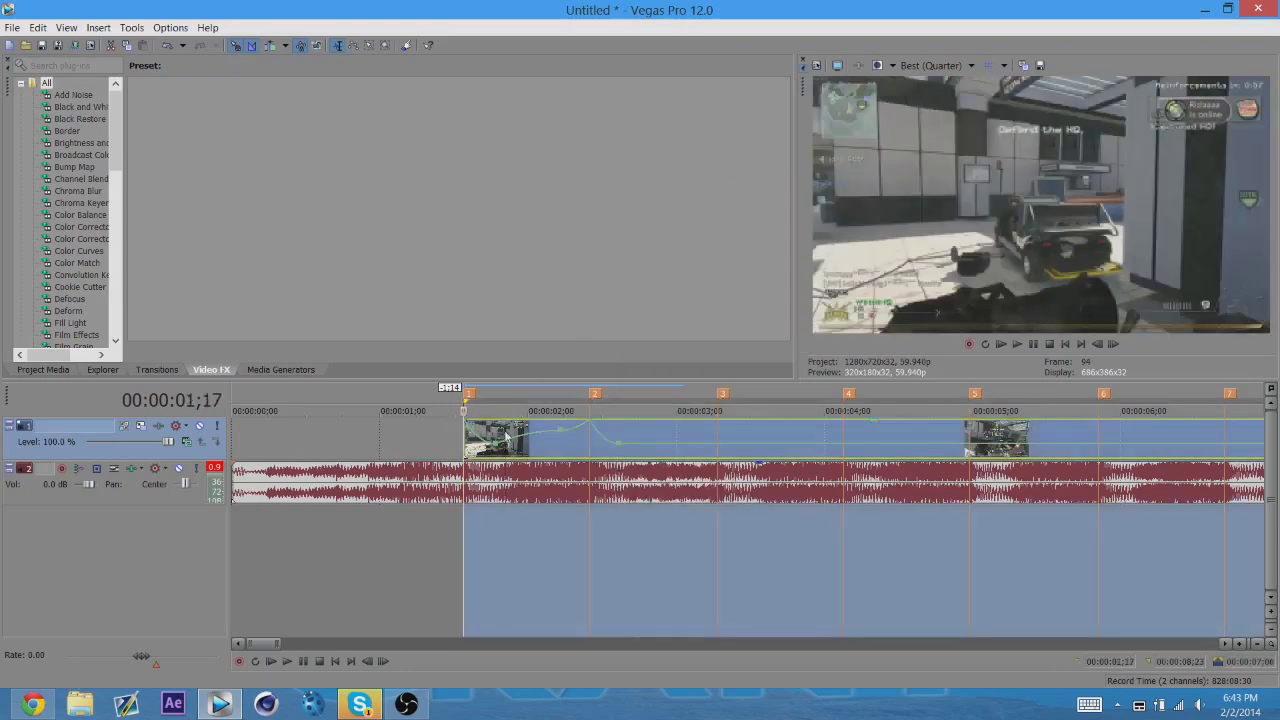
key("space")
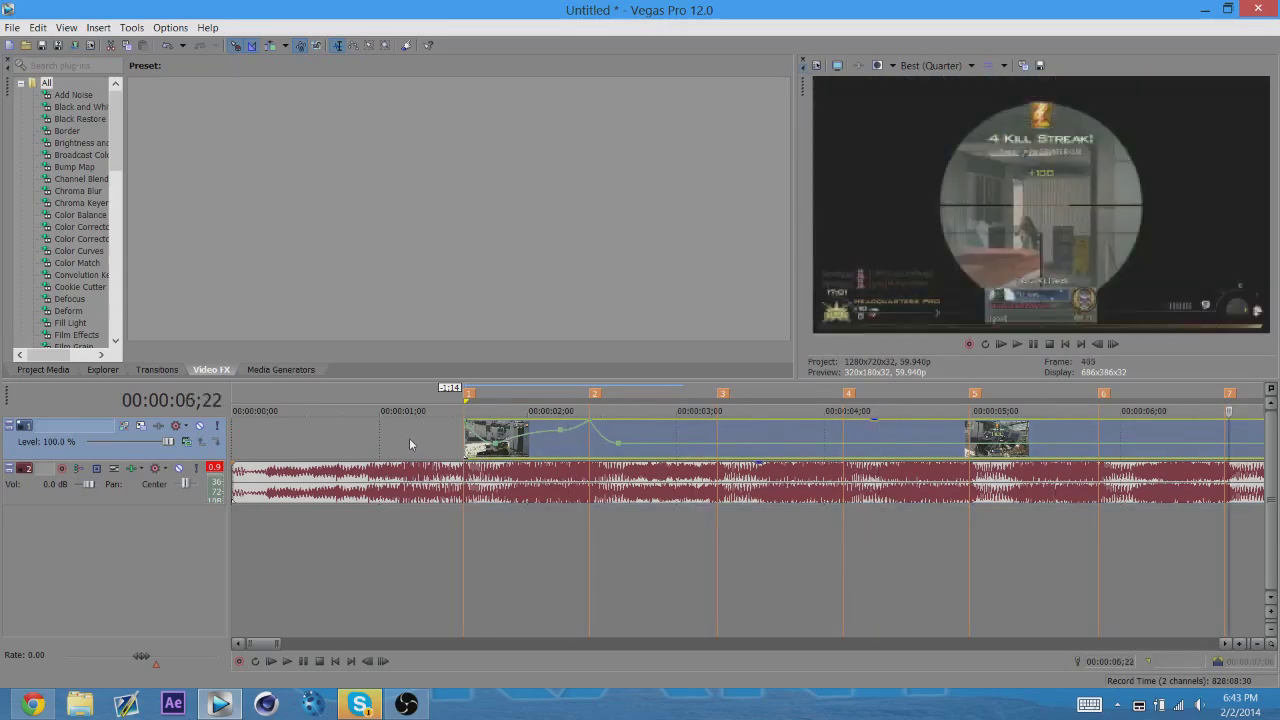
- Replay the clip from before its start to review the speed ramp
key("space")
key("shift+Home")
key("space")
left_click(409, 443)
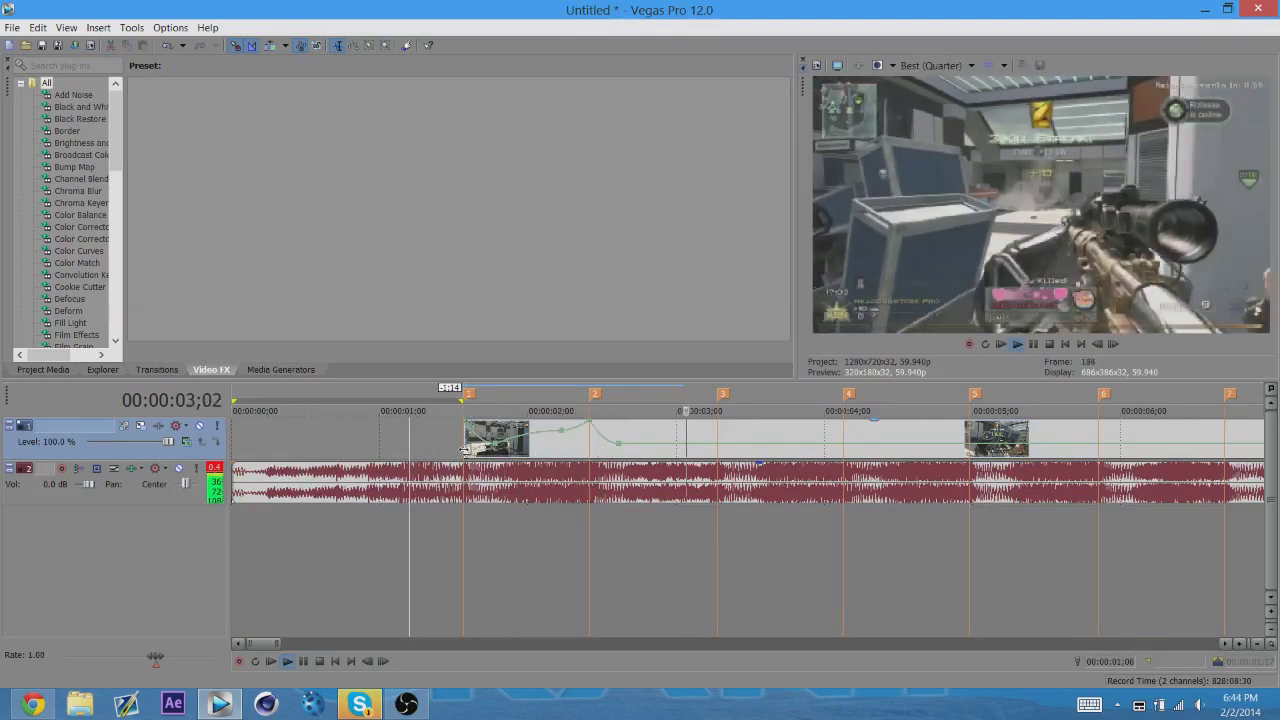
key("space")
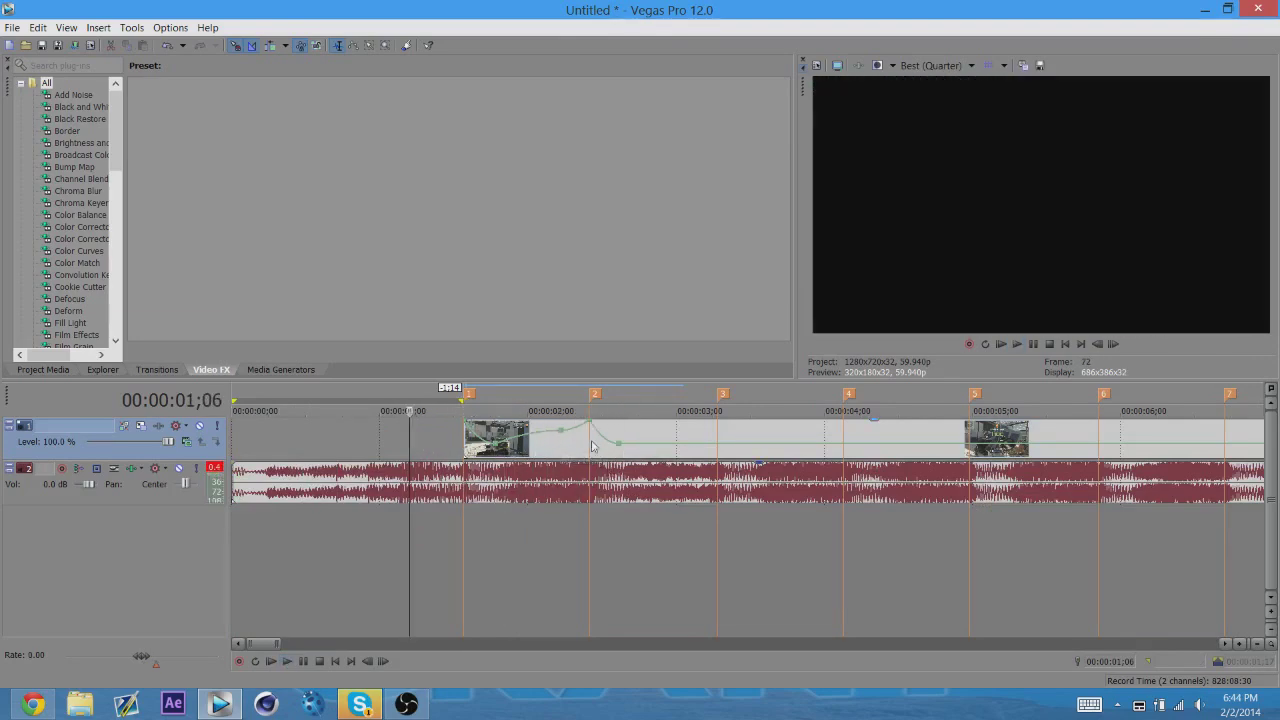
- Lower the pre-peak curve to about 79% and the peak near marker 2, then step back to marker 3
left_click(590, 445)
left_click_drag(567, 441, 563, 450)
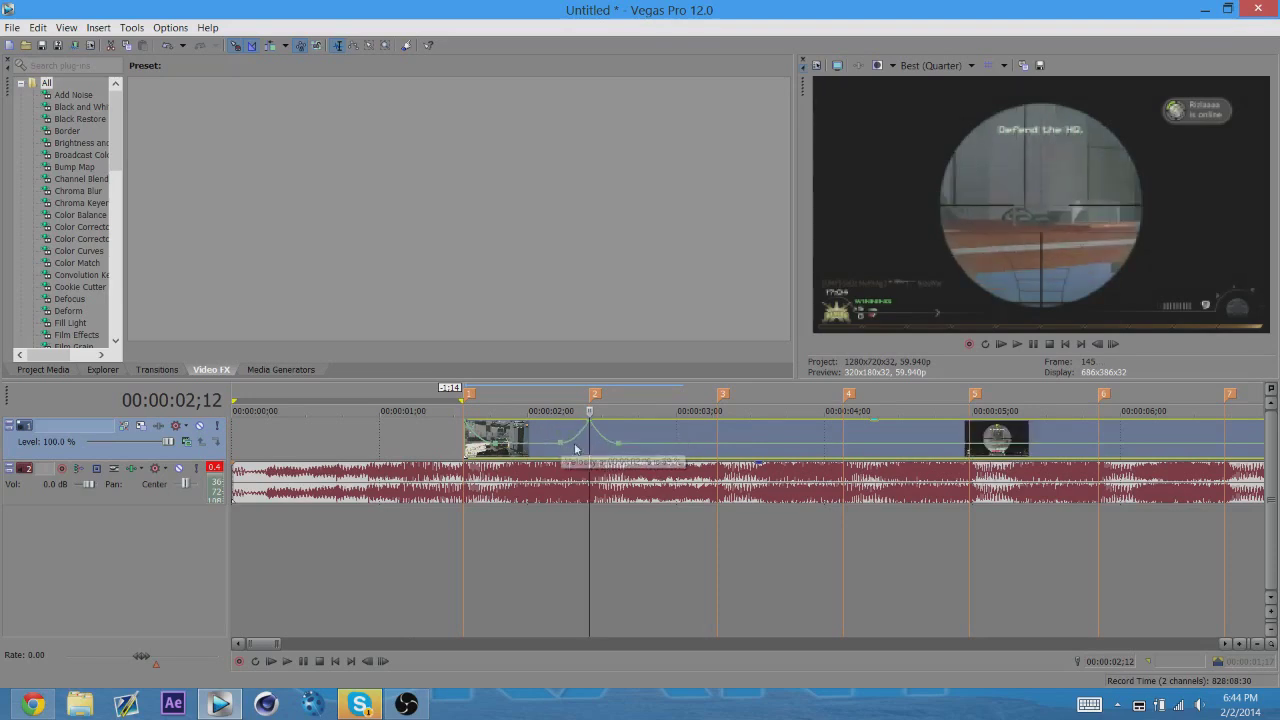
left_click_drag(590, 437, 580, 447)
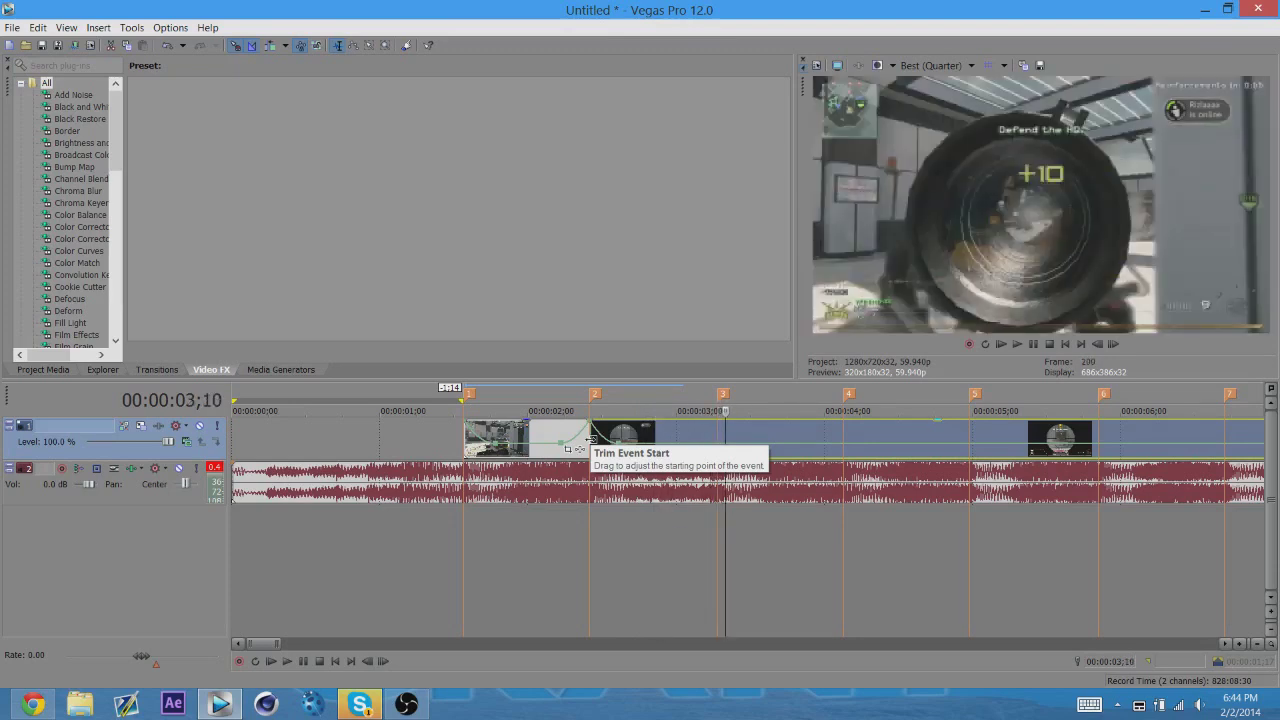
key("Left")
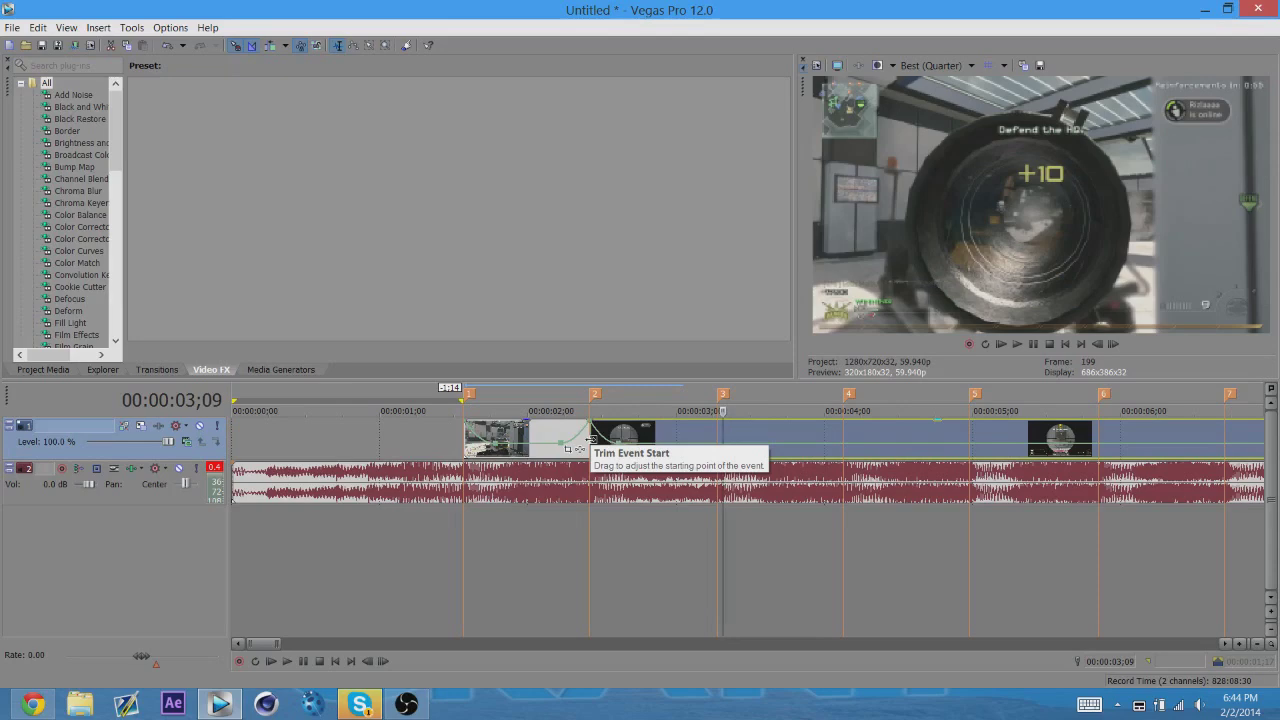
- Split at marker 3, delete the piece before it, and slide the later event left
key("s")
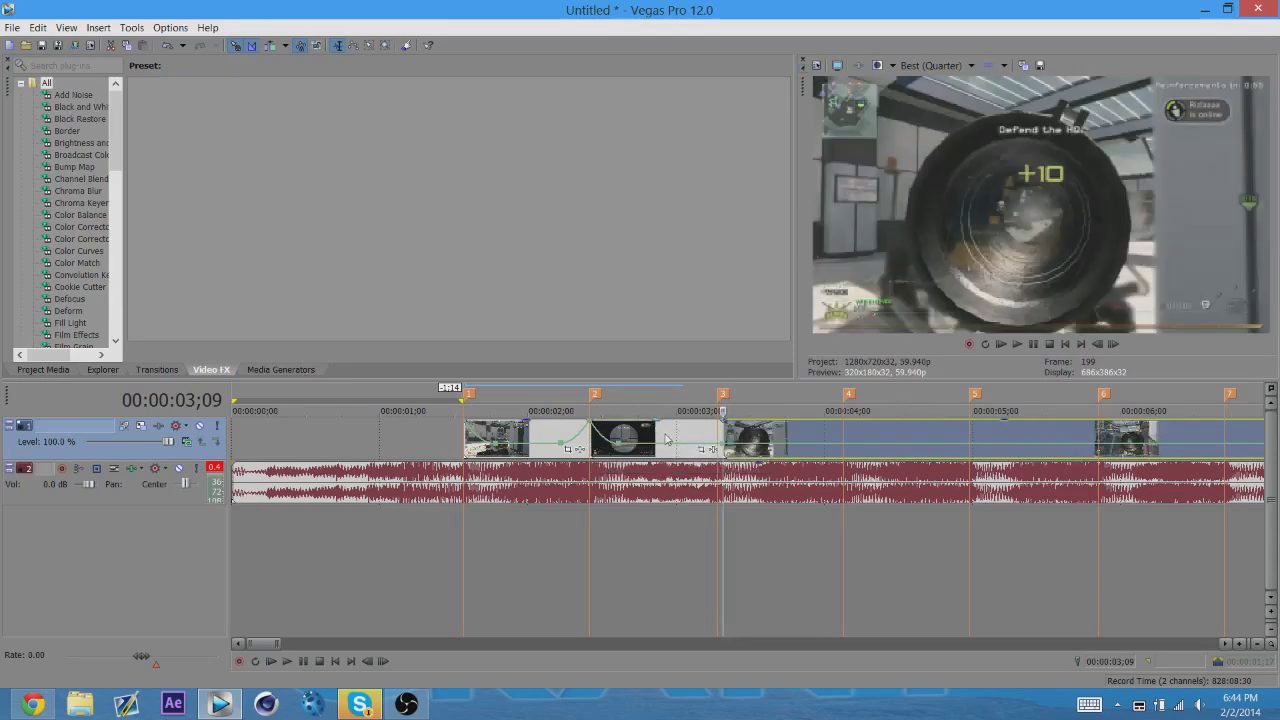
left_click(667, 440)
key("Delete")
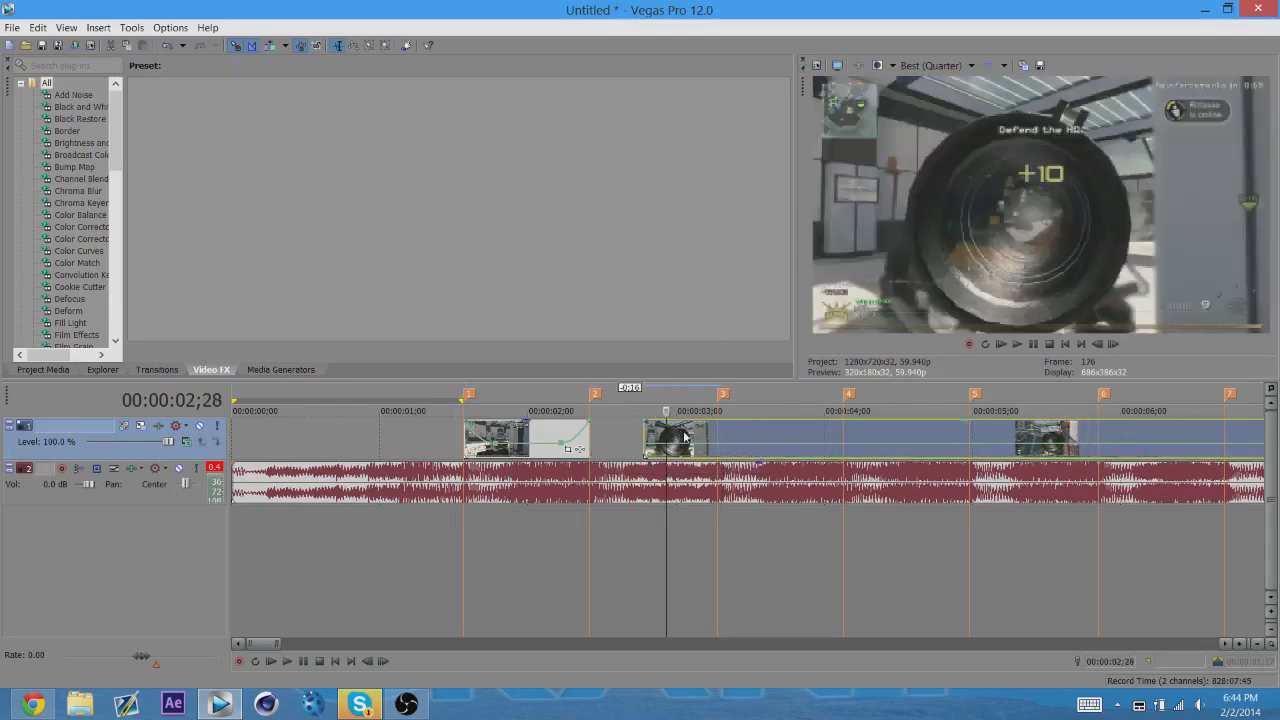
left_click_drag(768, 440, 636, 440)
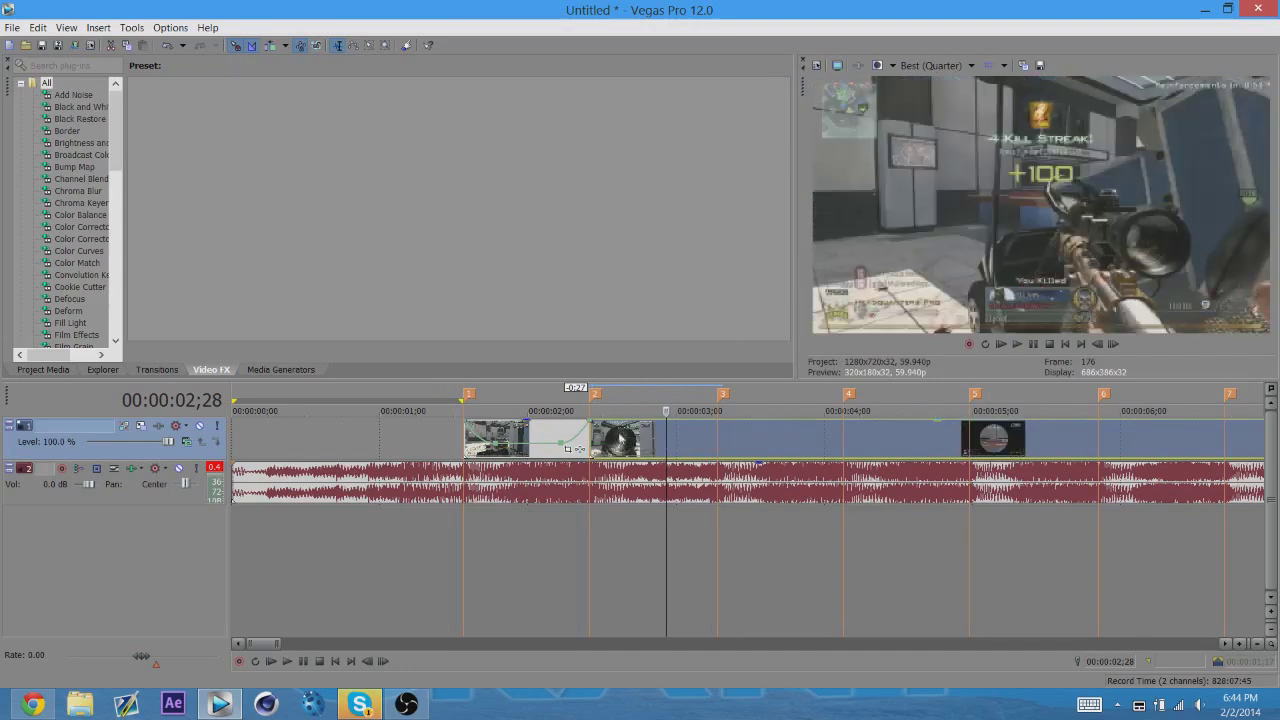
right_click(620, 427)
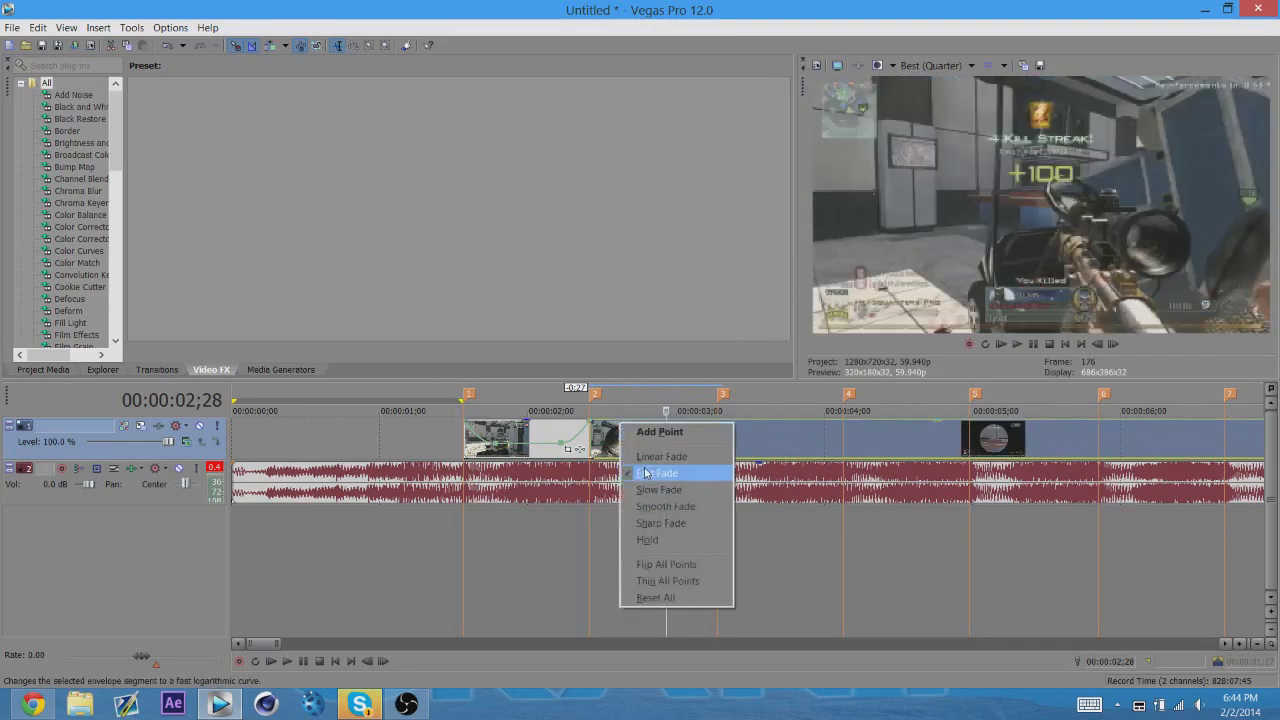
- Set the clip after marker two to 50% velocity and preview it
left_click(621, 428)
right_click(620, 427)
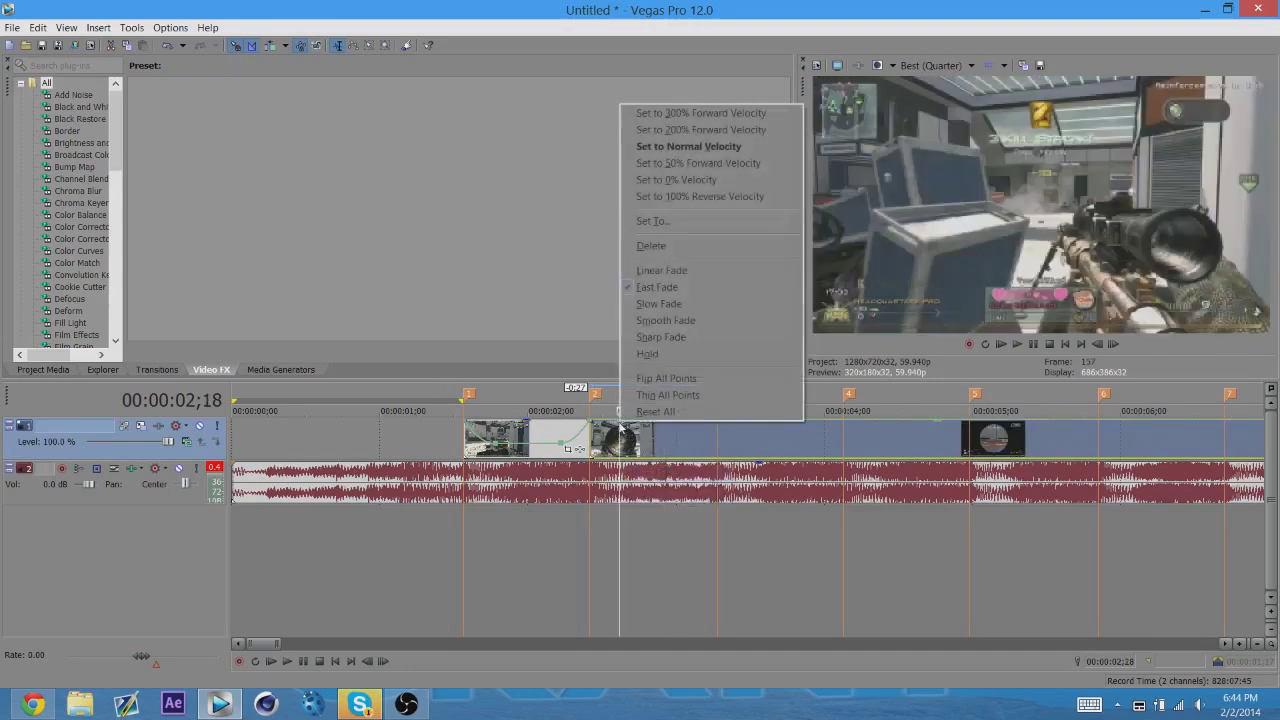
left_click(668, 163)
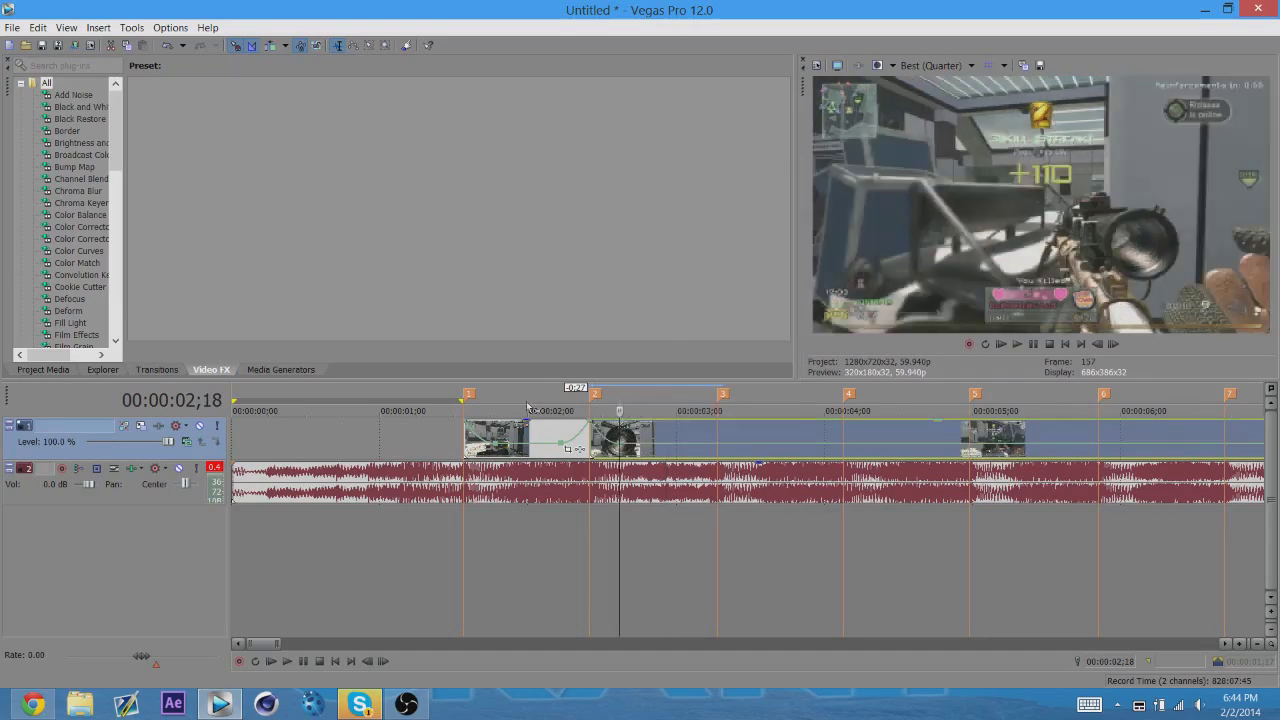
double_click(931, 401)
key("space")
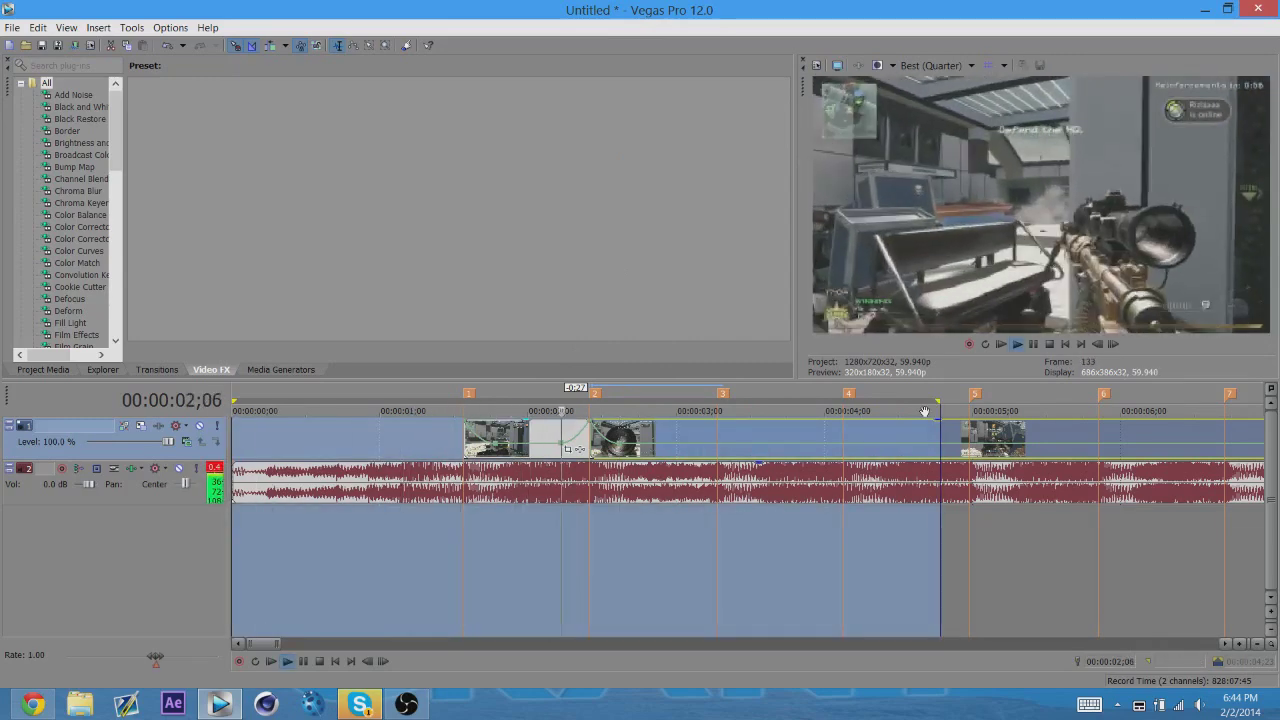
key("space")
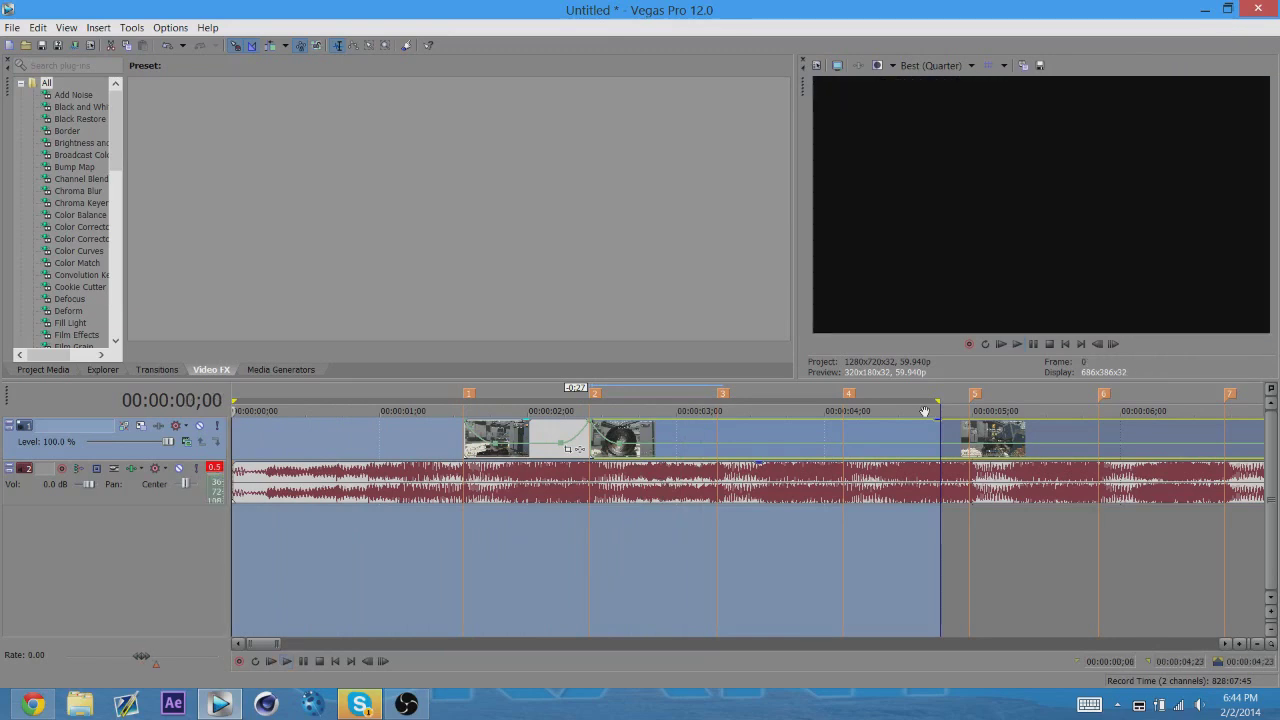
- Give the ramp a Slow Fade and add a 300% velocity point at the third marker
left_click(716, 438)
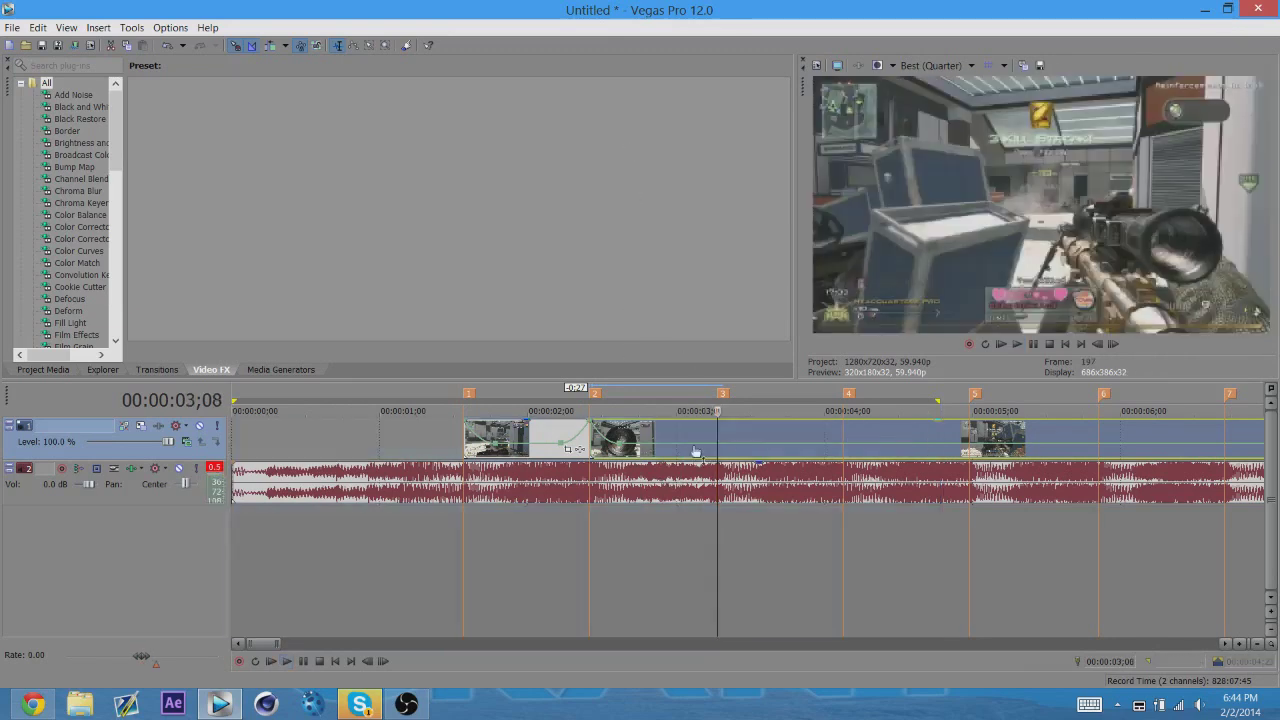
left_click(672, 445)
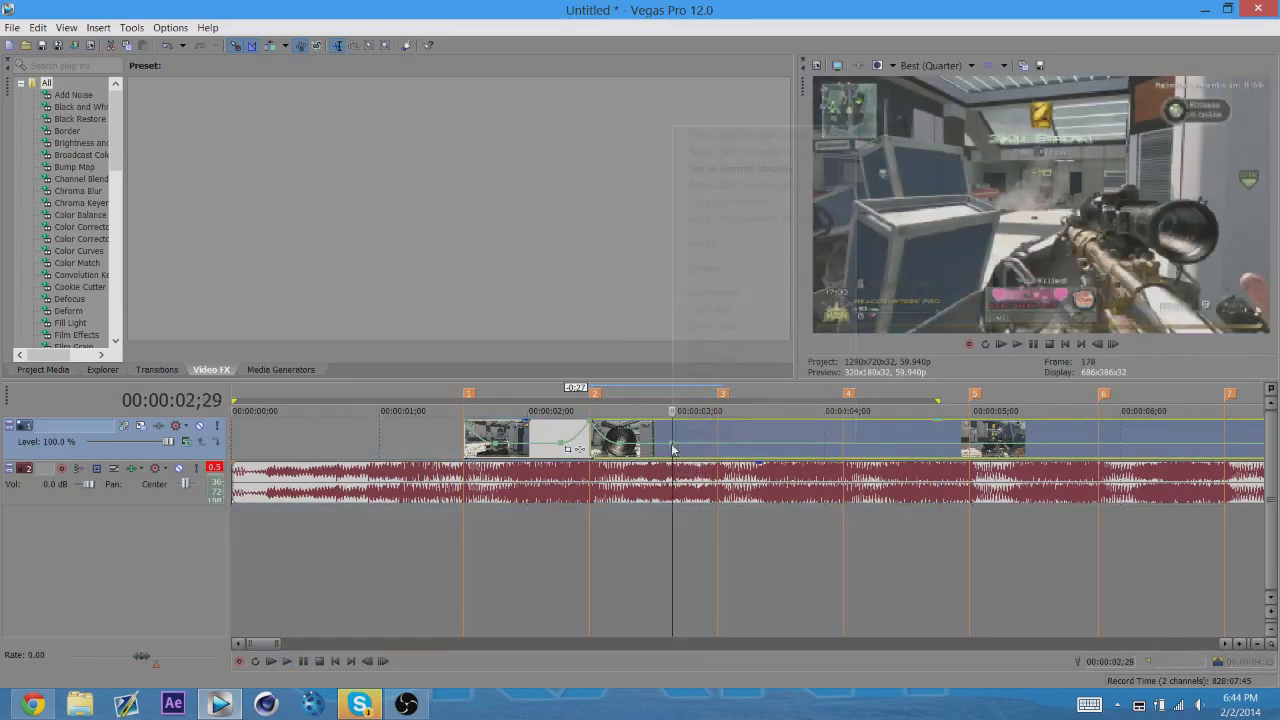
right_click(672, 442)
left_click(725, 330)
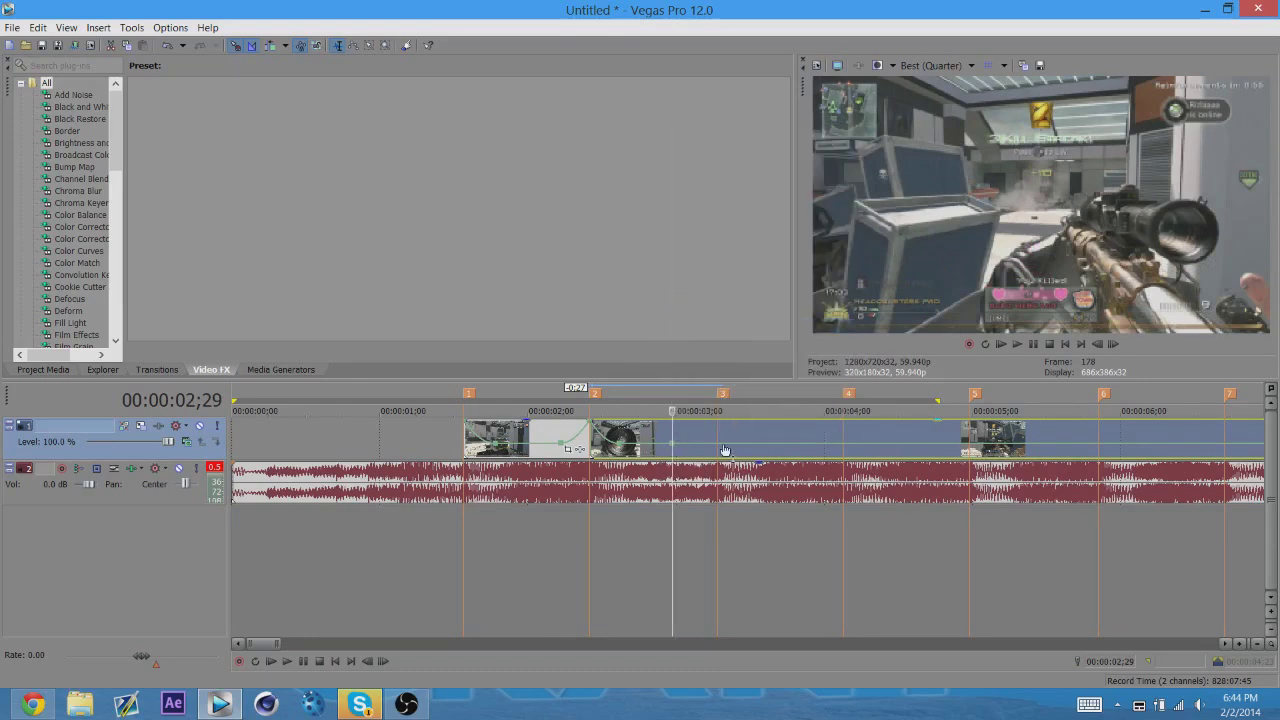
double_click(720, 450)
mouse_move(719, 450)
left_mouse_down()
mouse_move(714, 425)
mouse_move(724, 440)
left_mouse_up()
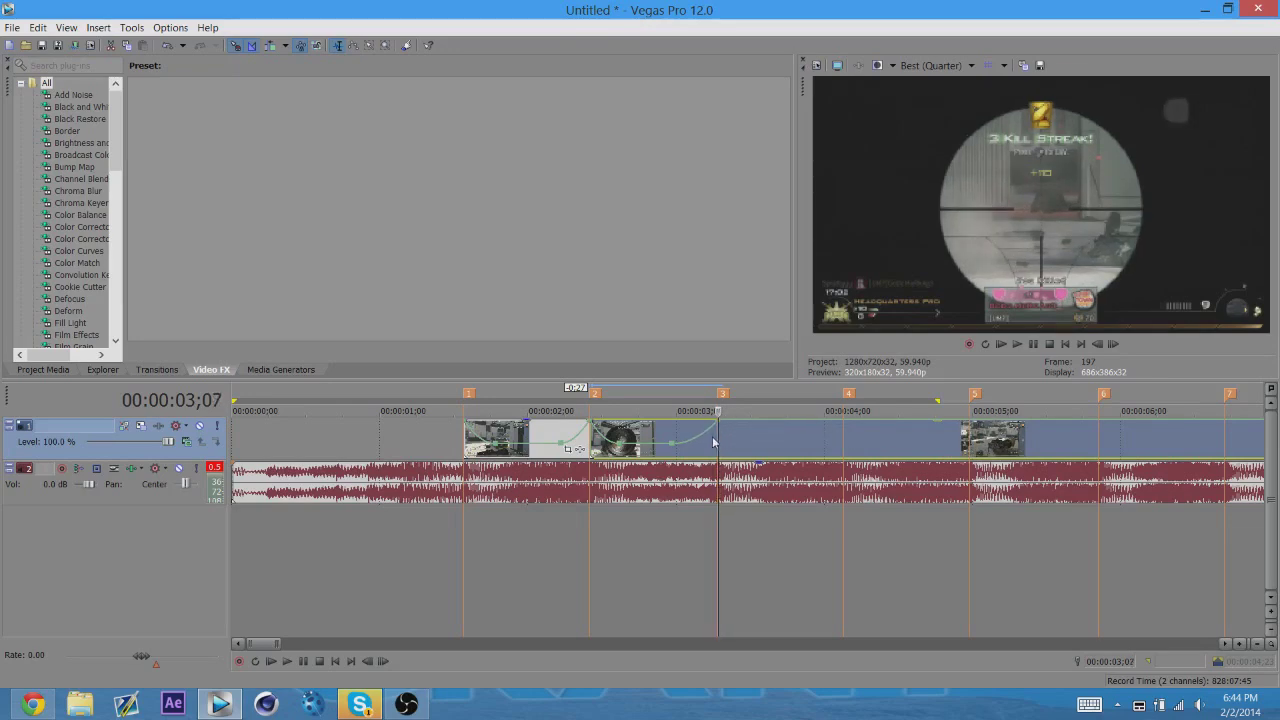
scroll(714, 442, "up", 2)
scroll(708, 430, "up", 2)
- Step frame by frame around the third marker and trim the clip's end back to it
key("Right")
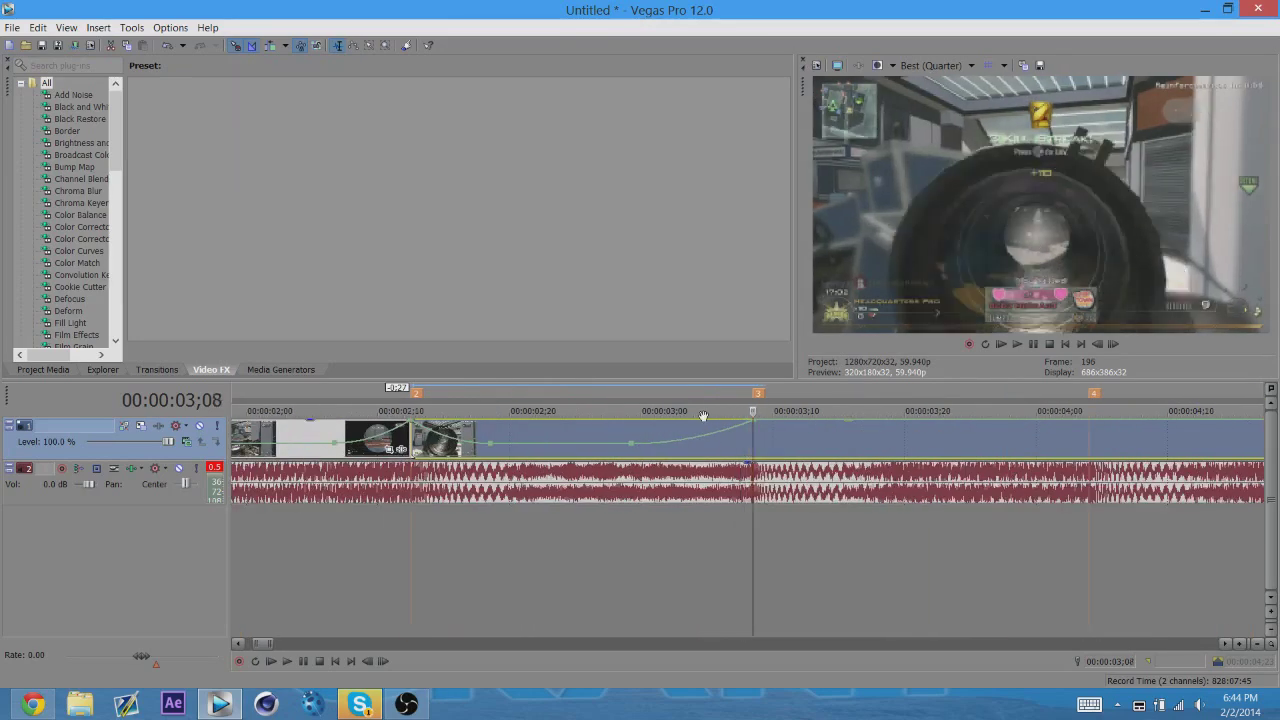
key("Right")
key("Right")
key("Left")
key("Left")
key("Left")
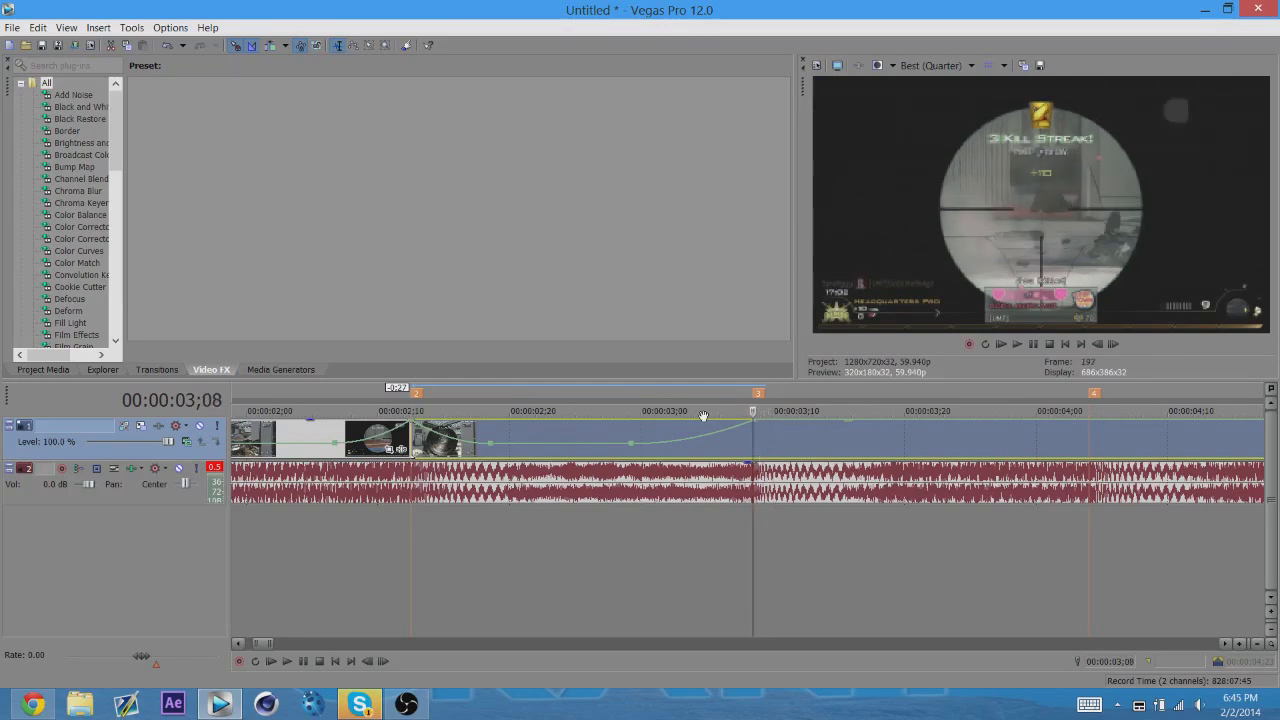
key("Right")
key("Right")
key("Right")
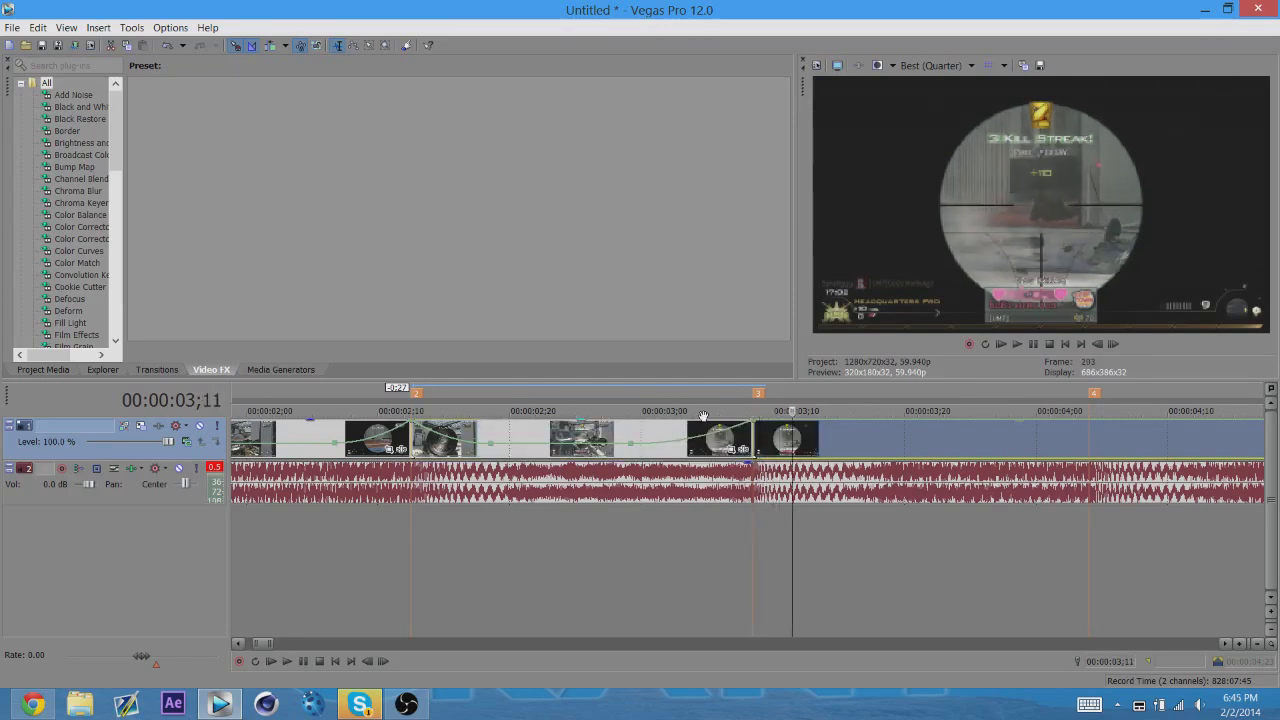
key("Right")
key("Right")
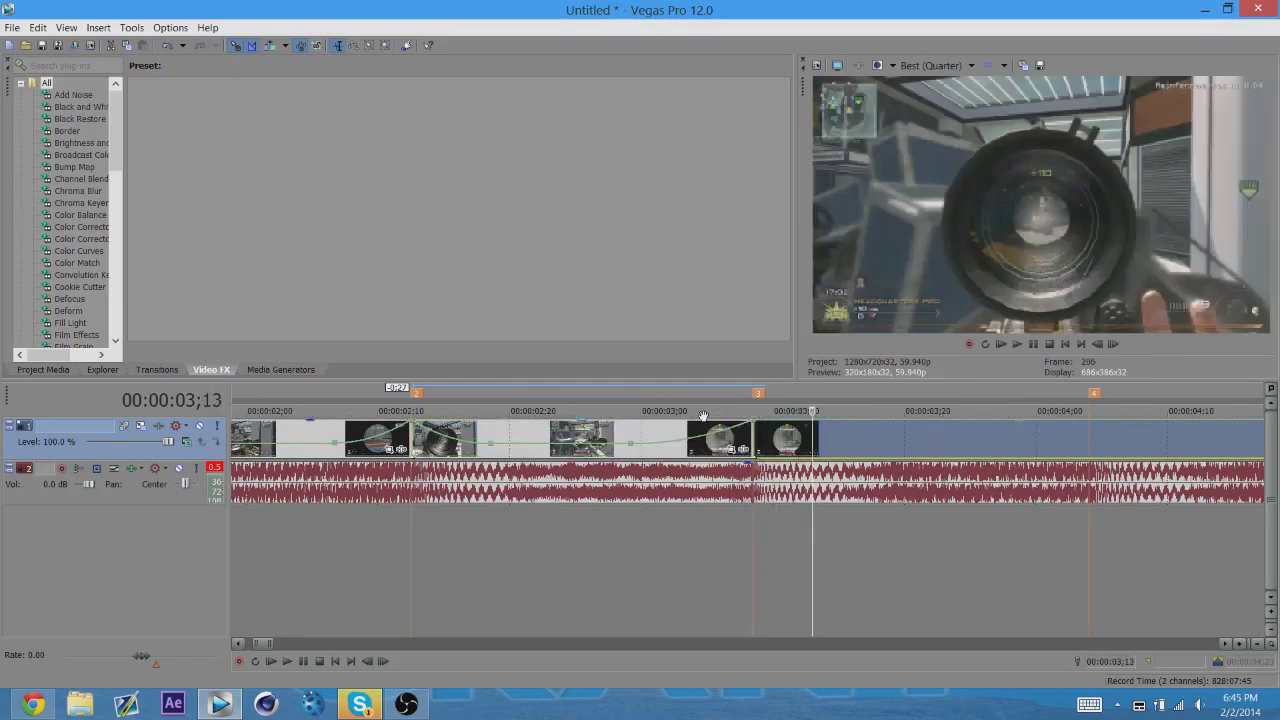
left_click(774, 442)
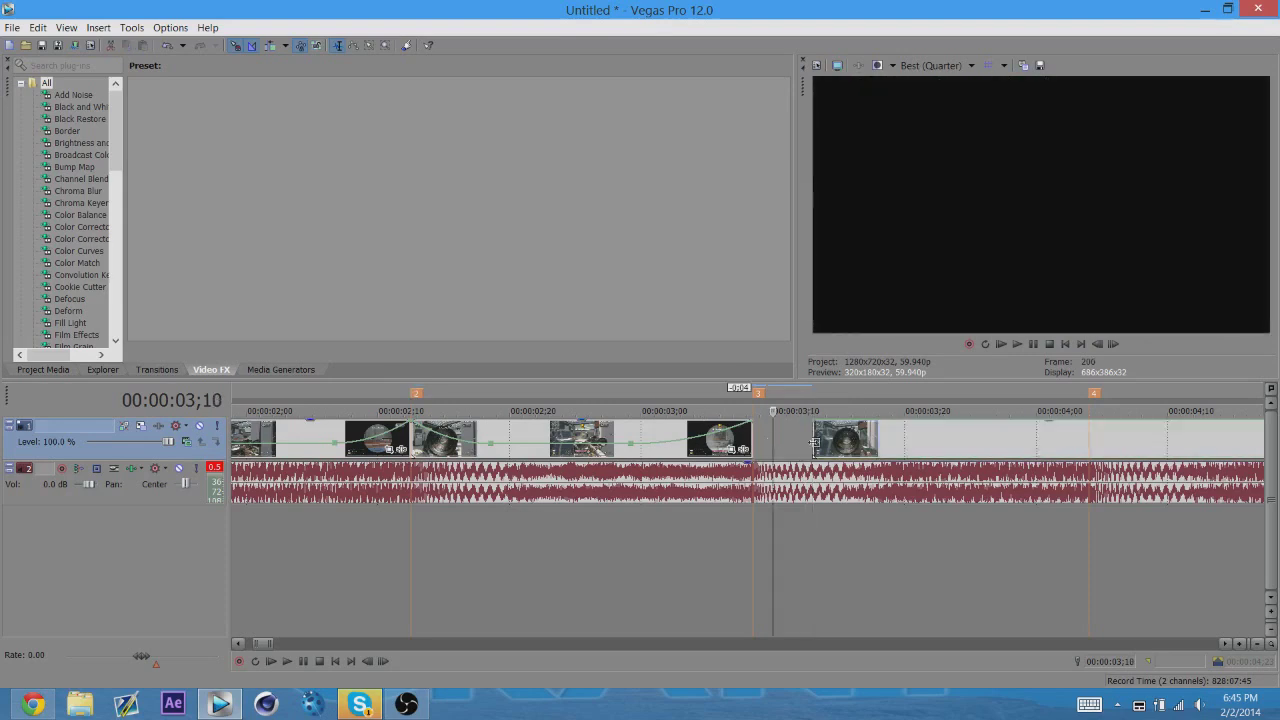
mouse_move(774, 440)
left_mouse_down()
mouse_move(748, 440)
mouse_move(802, 453)
left_mouse_up()
- Set the following clip to 50% velocity and play the edit from the start
right_click(787, 427)
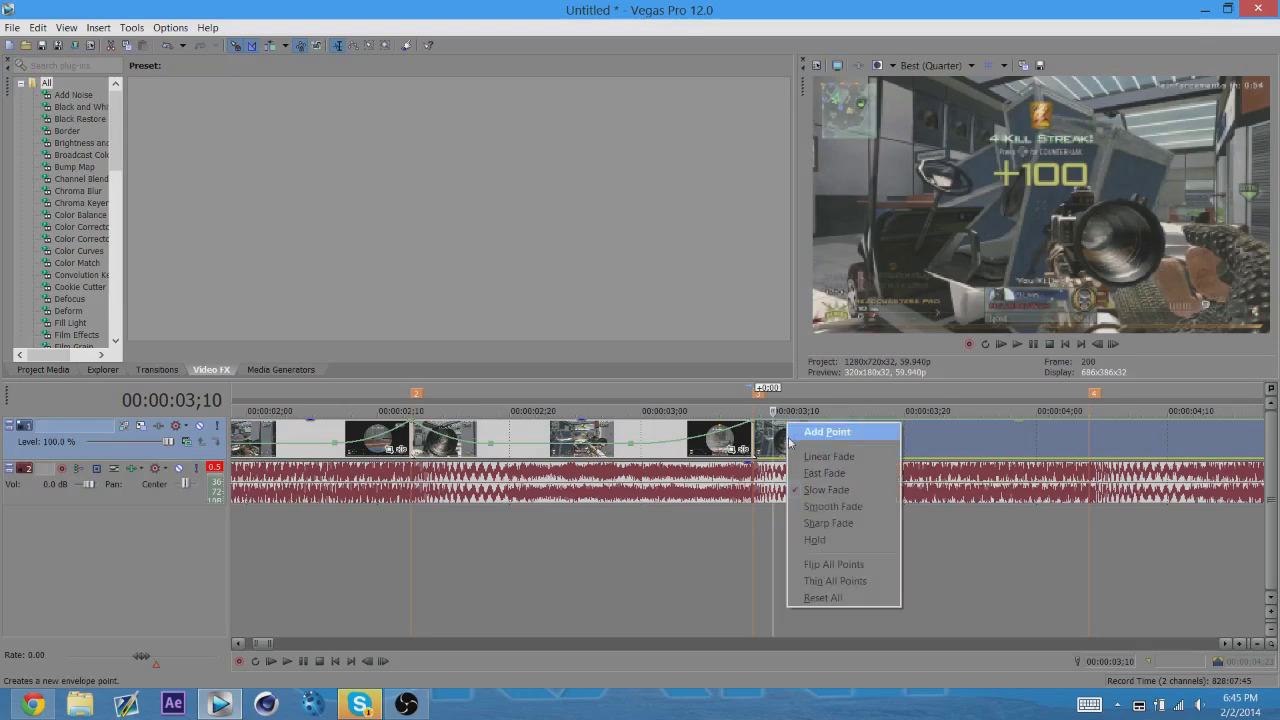
key("Escape")
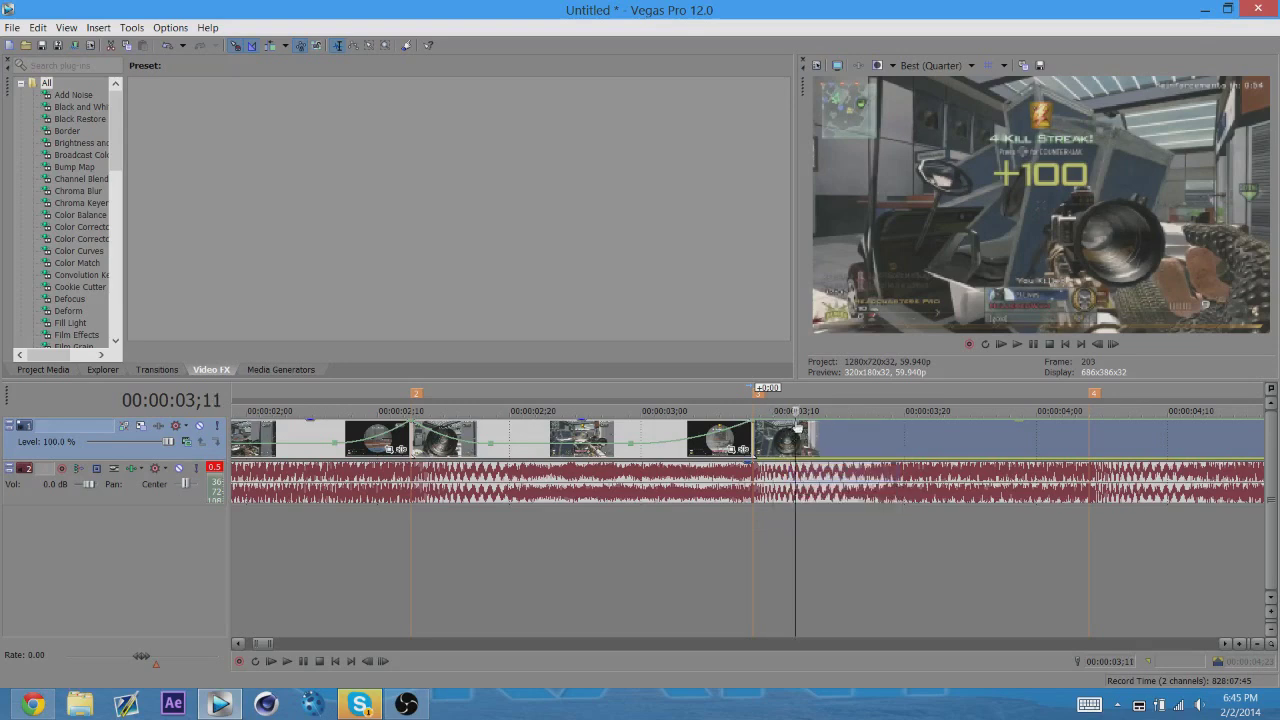
right_click(796, 422)
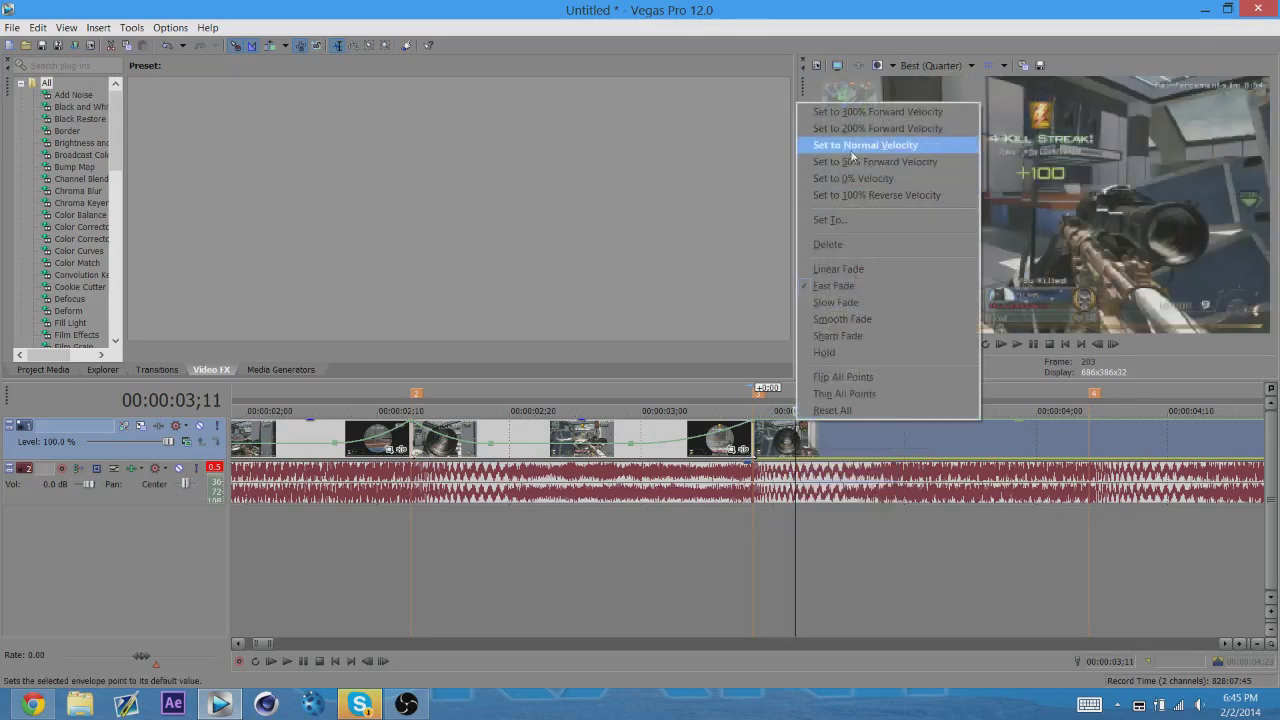
left_click(855, 167)
left_click(657, 434)
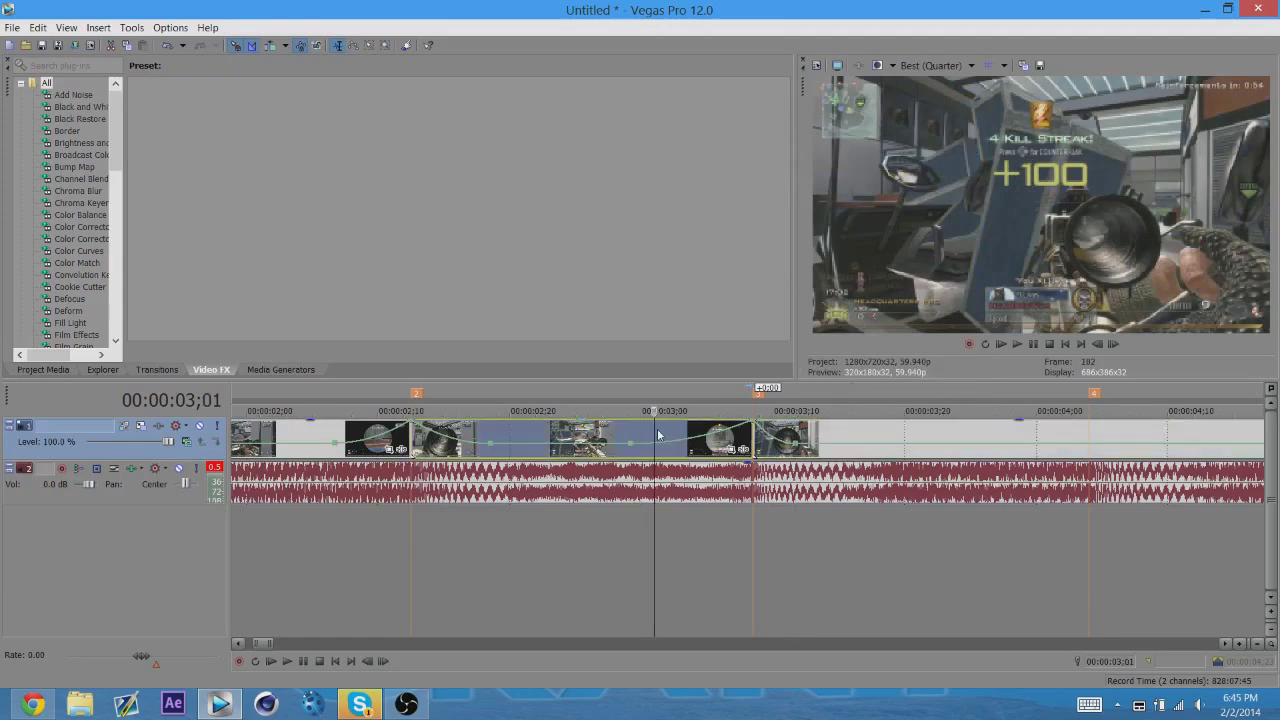
key("space")
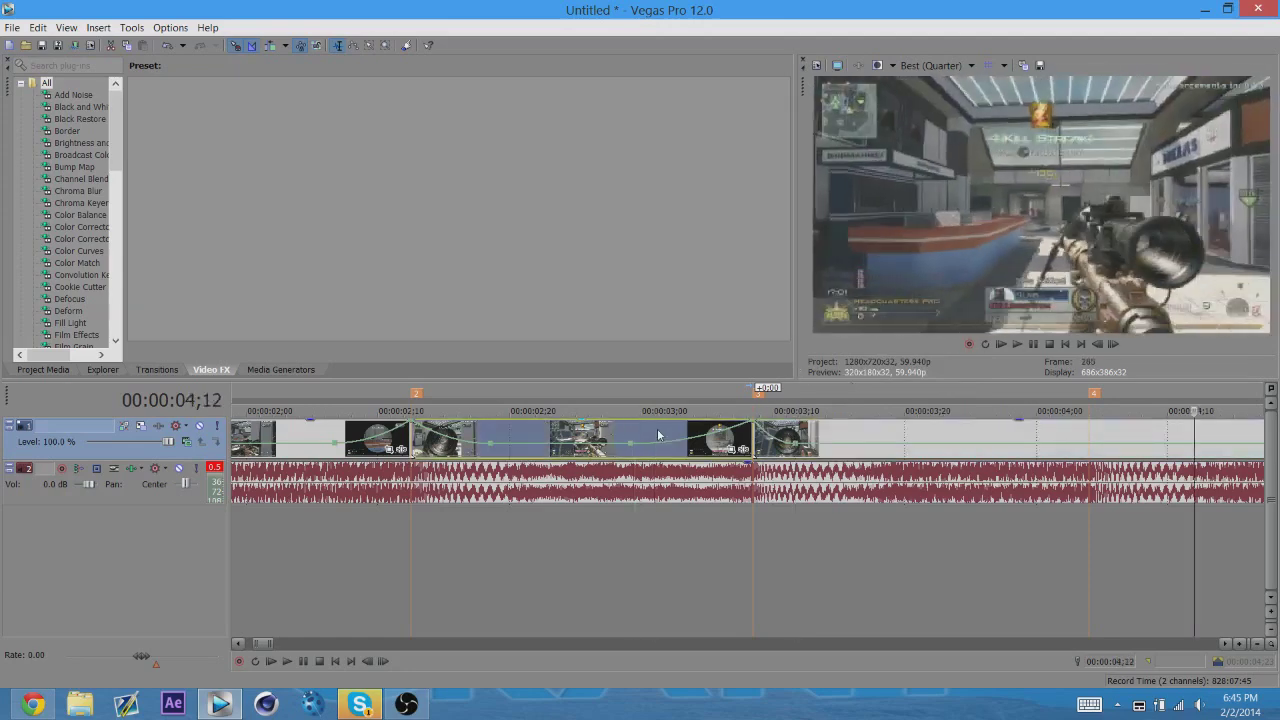
key("Home")
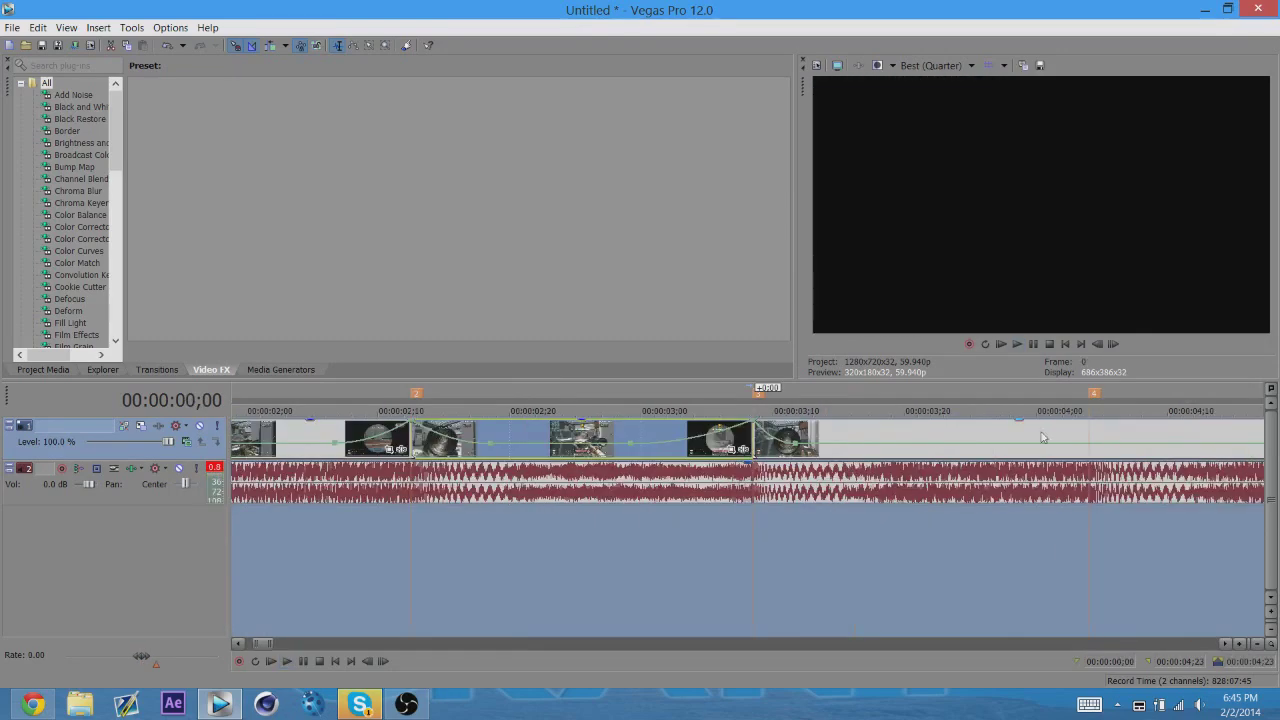
scroll(1000, 450, "down", 3)
- Give the next clip's curve a Slow Fade and add a ~308% velocity point near marker 4
left_click(985, 435)
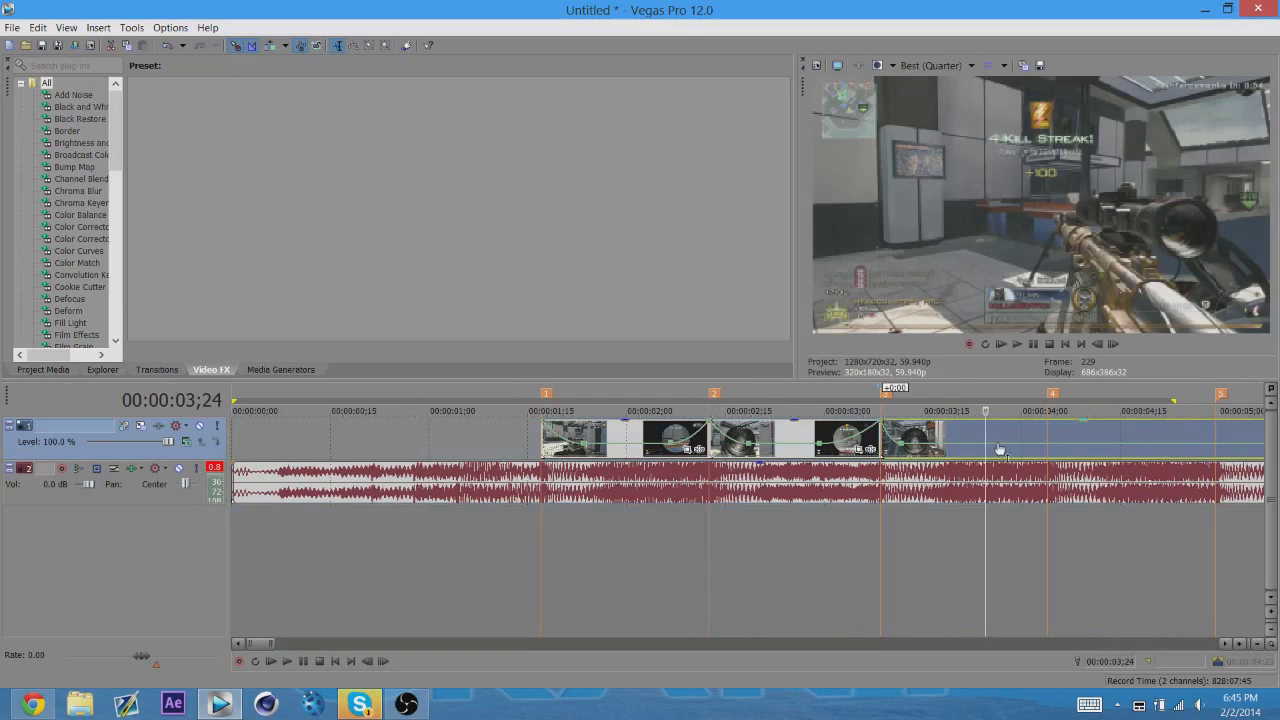
right_click(986, 446)
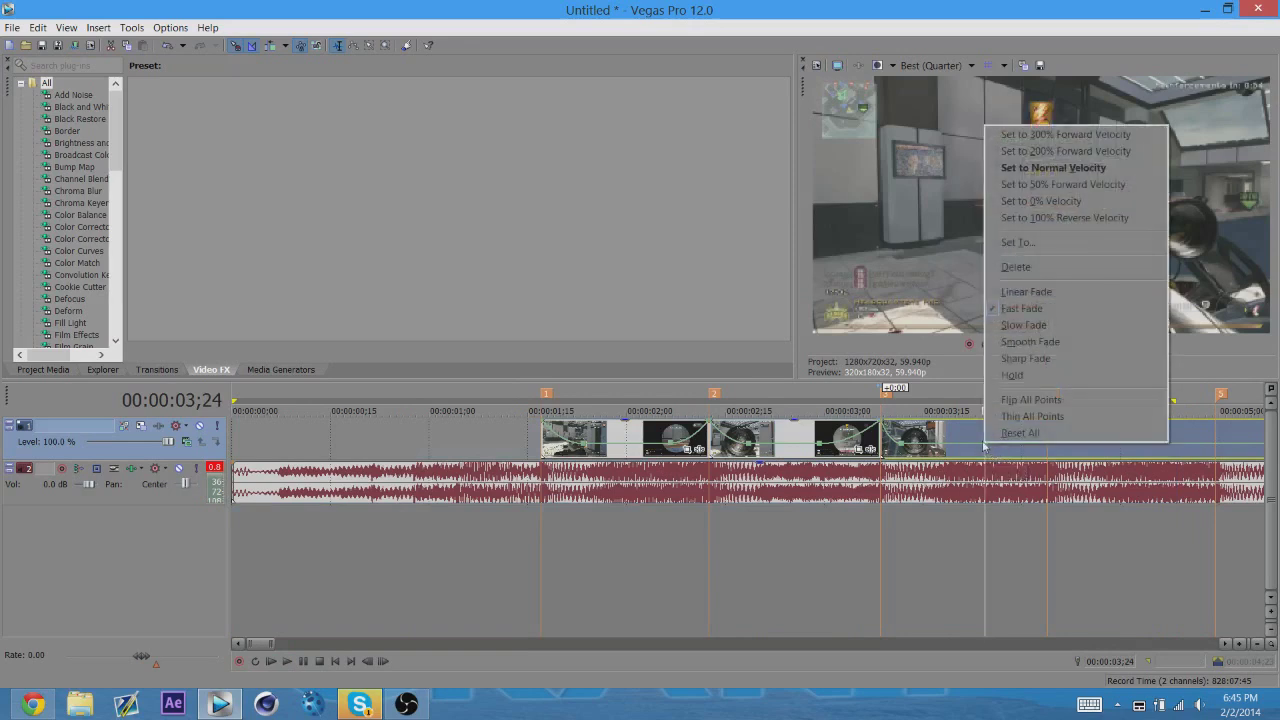
left_click(1012, 333)
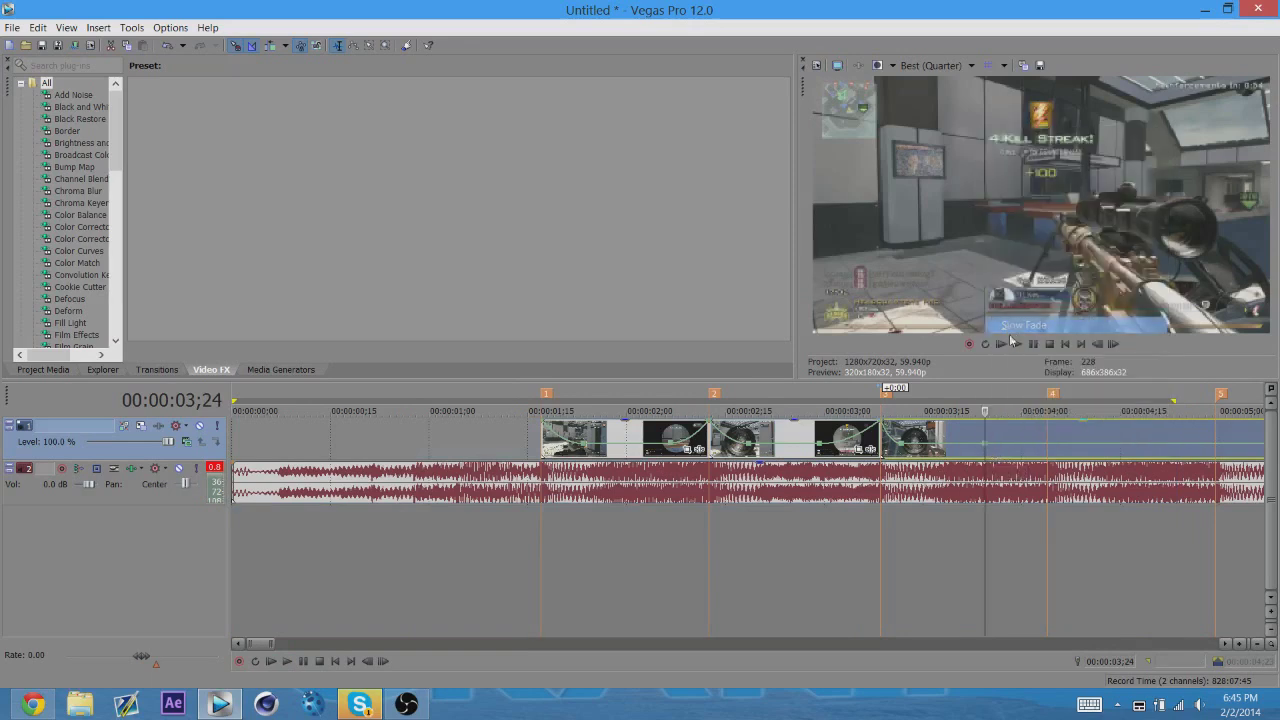
double_click(1049, 451)
left_click_drag(1049, 451, 1047, 421)
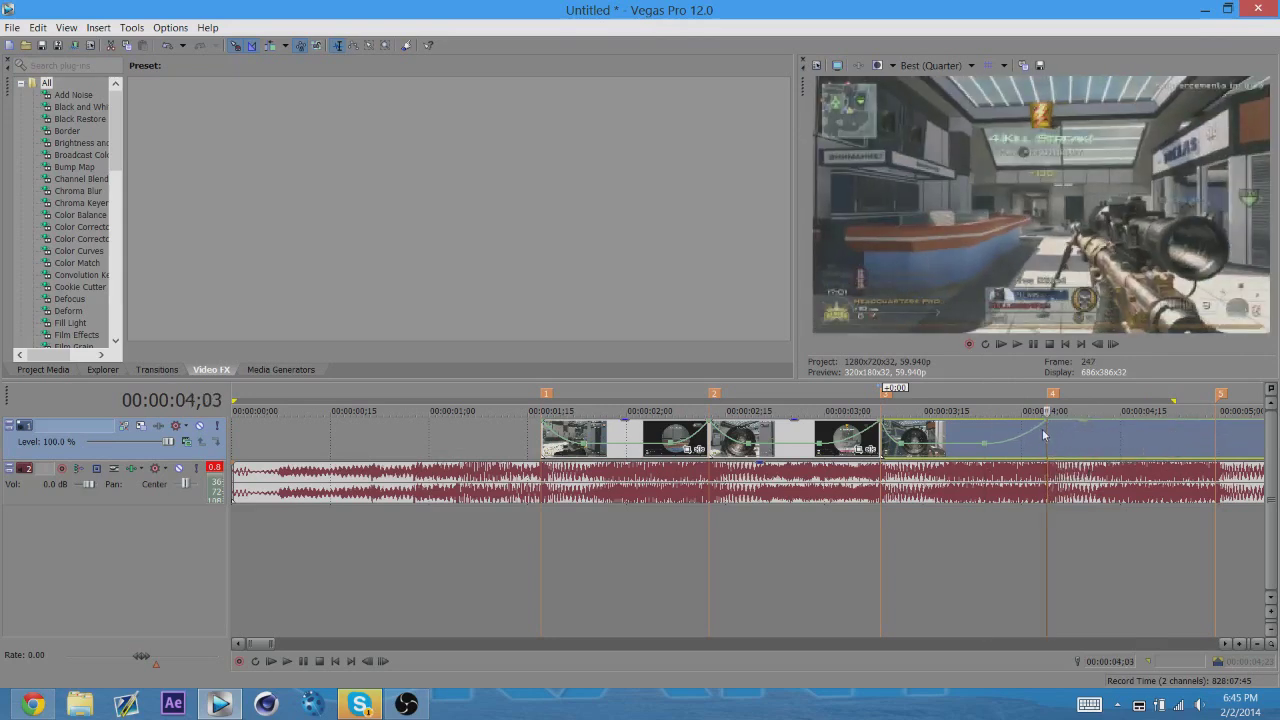
scroll(1043, 433, "up", 2)
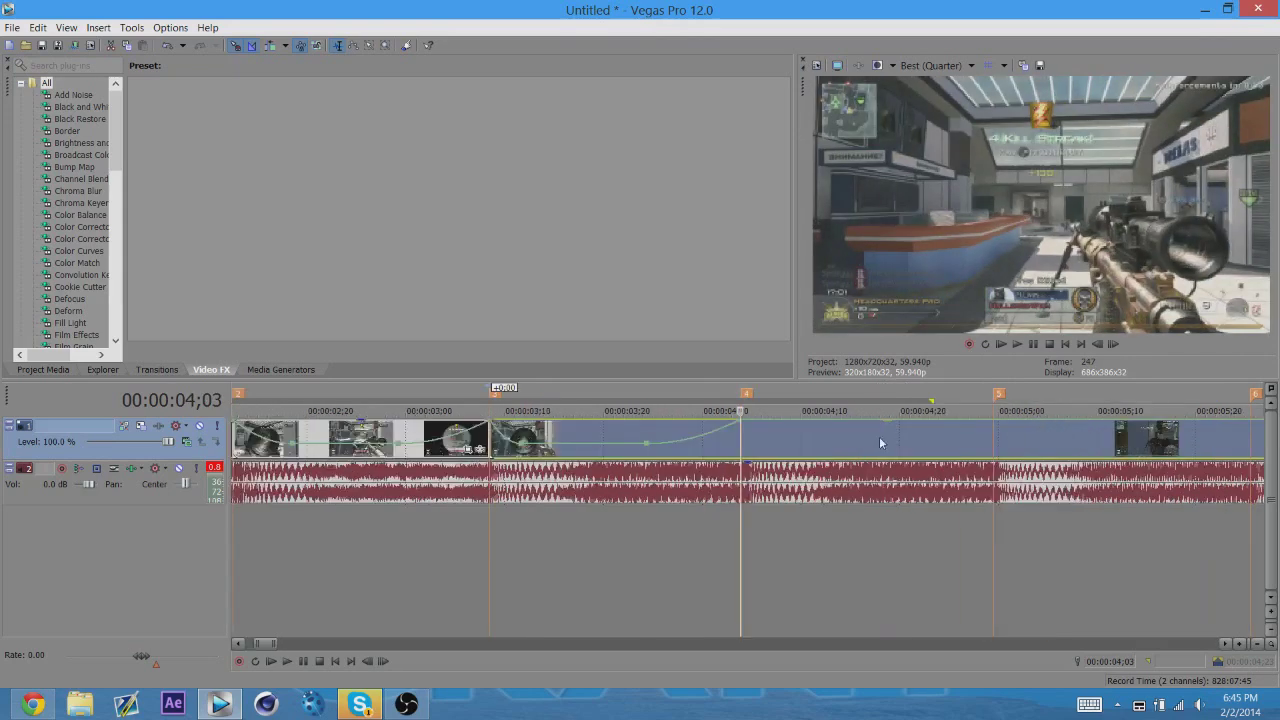
- Set the point at 4;07 to 50% forward velocity and make the ramp at 4;23 a Slow Fade
right_click(757, 429)
left_click(773, 429)
right_click(779, 422)
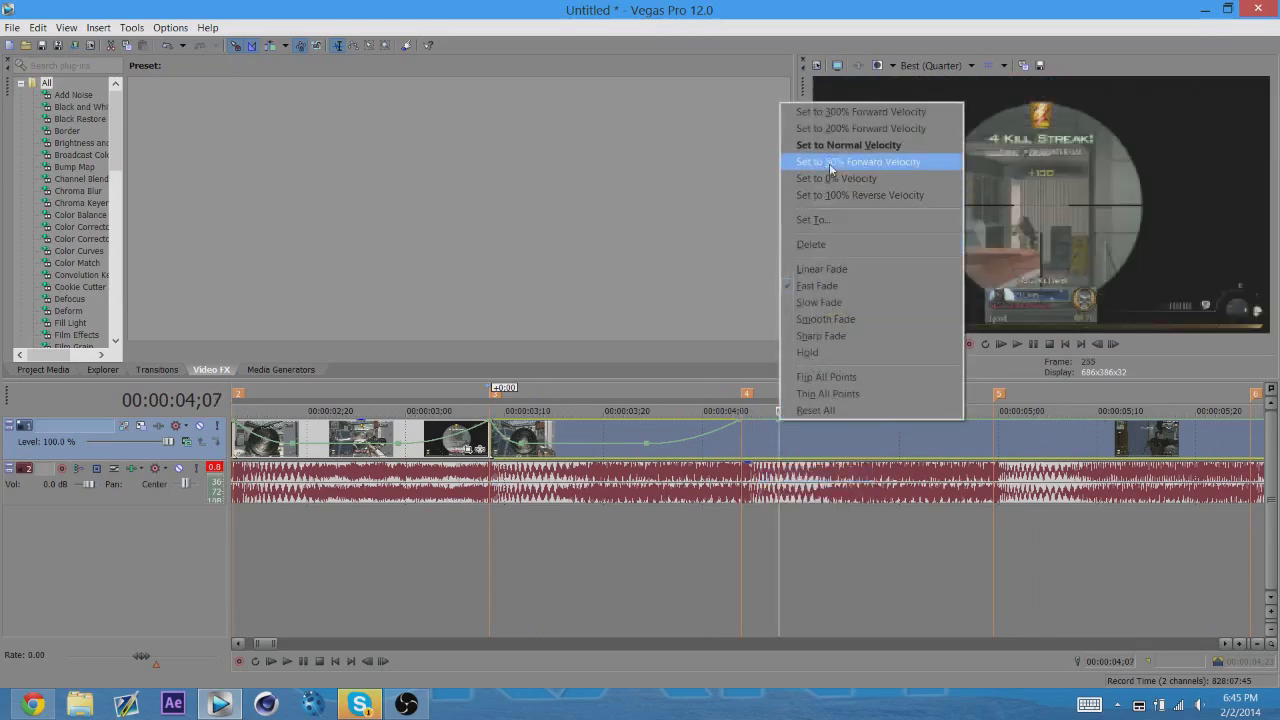
left_click(830, 163)
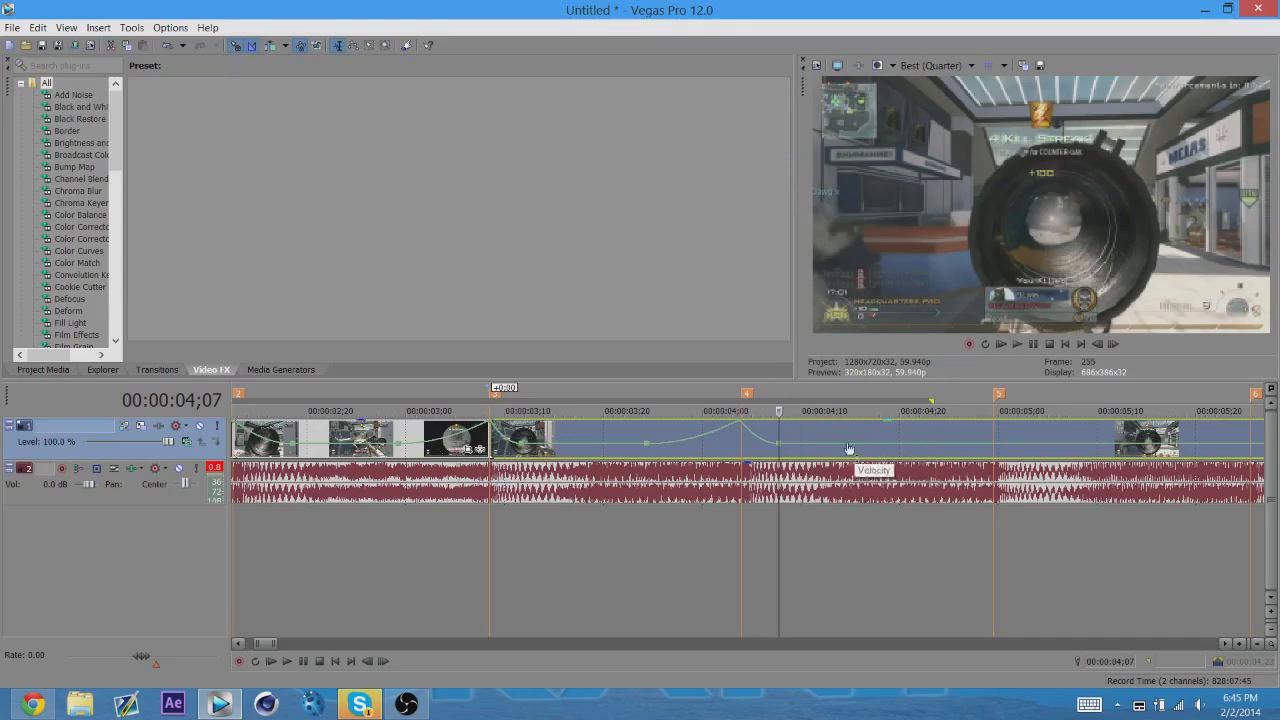
left_click(933, 447)
right_click(933, 447)
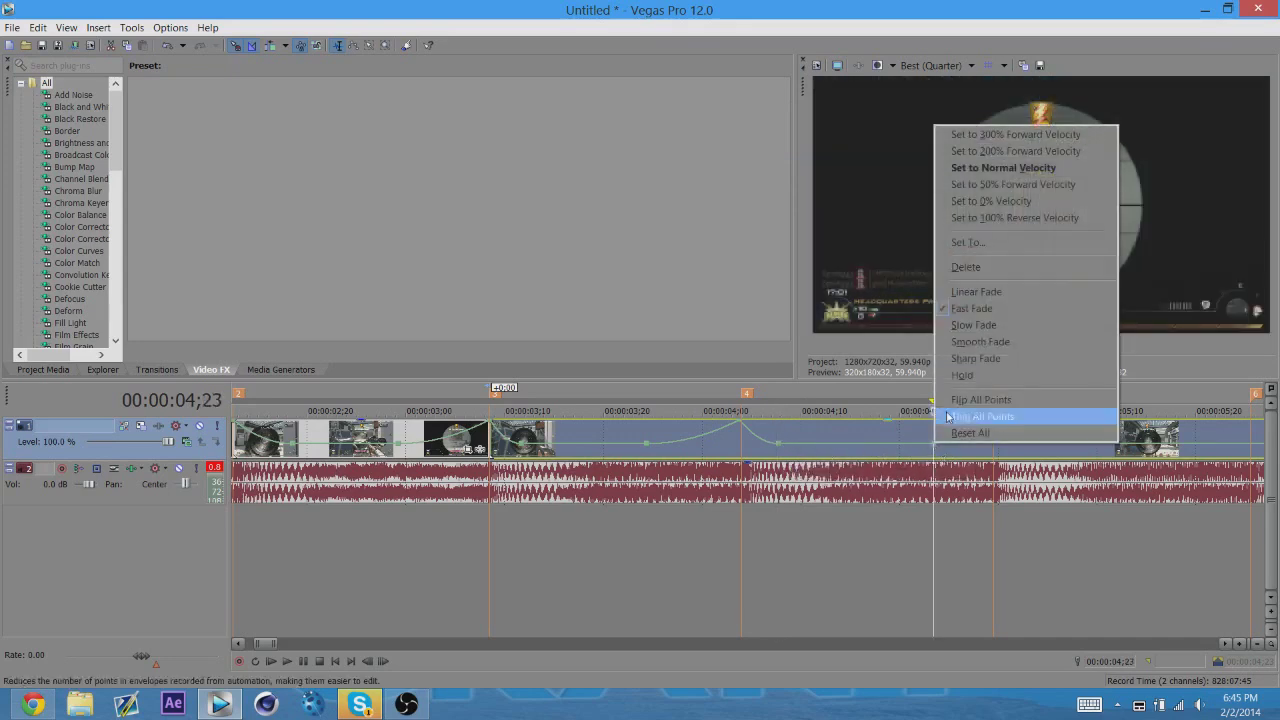
left_click(950, 327)
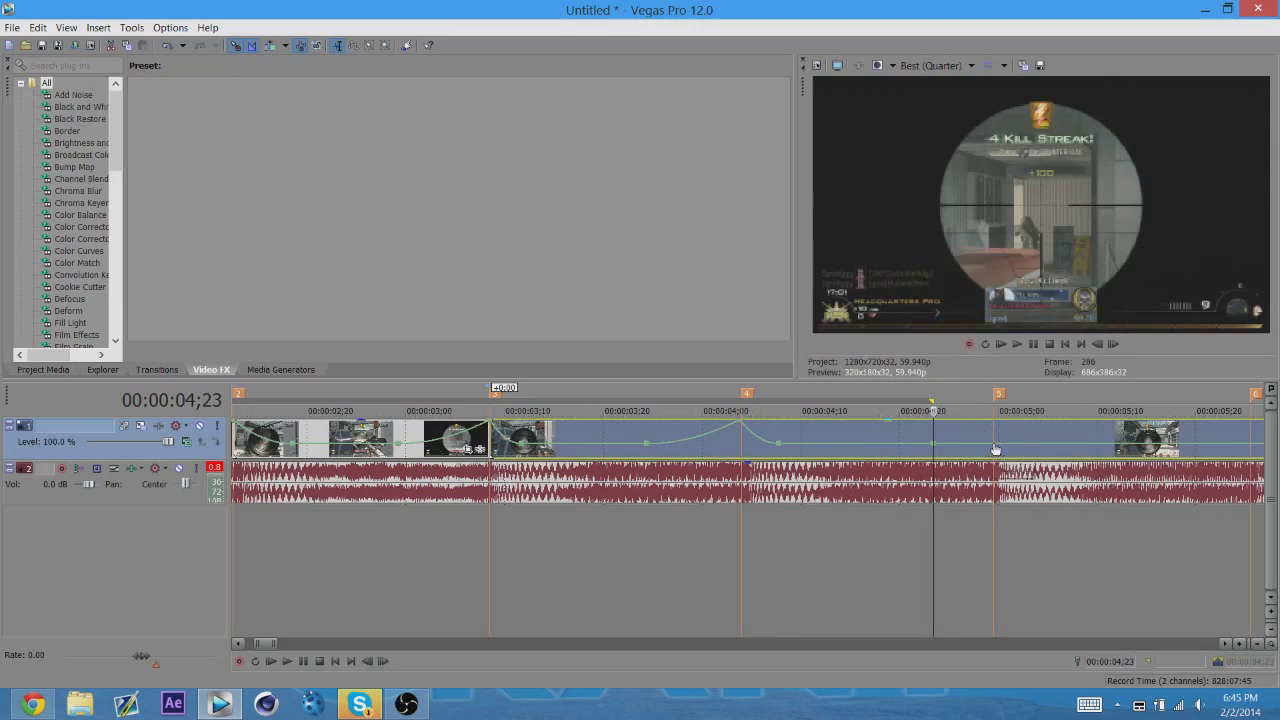
left_click(997, 432)
- Raise the clip's speed at beat marker 5 and select the event starting there
left_click_drag(997, 432, 995, 437)
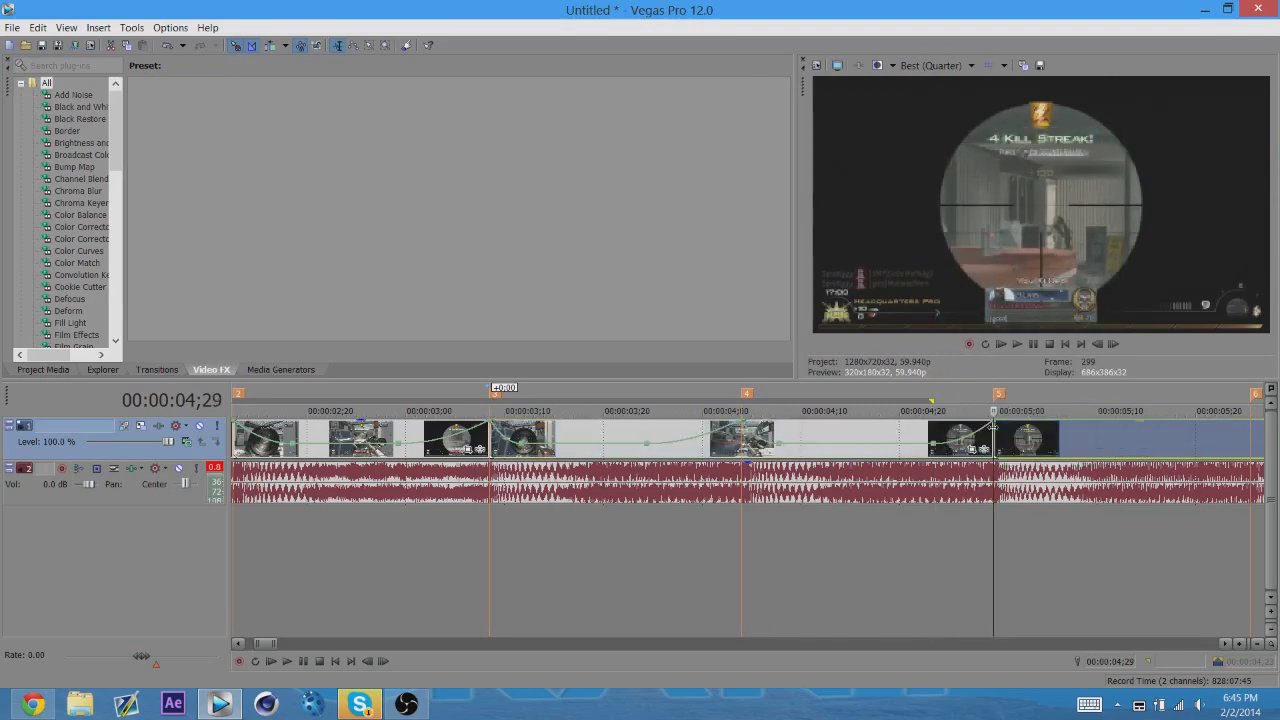
key("Right")
key("Left")
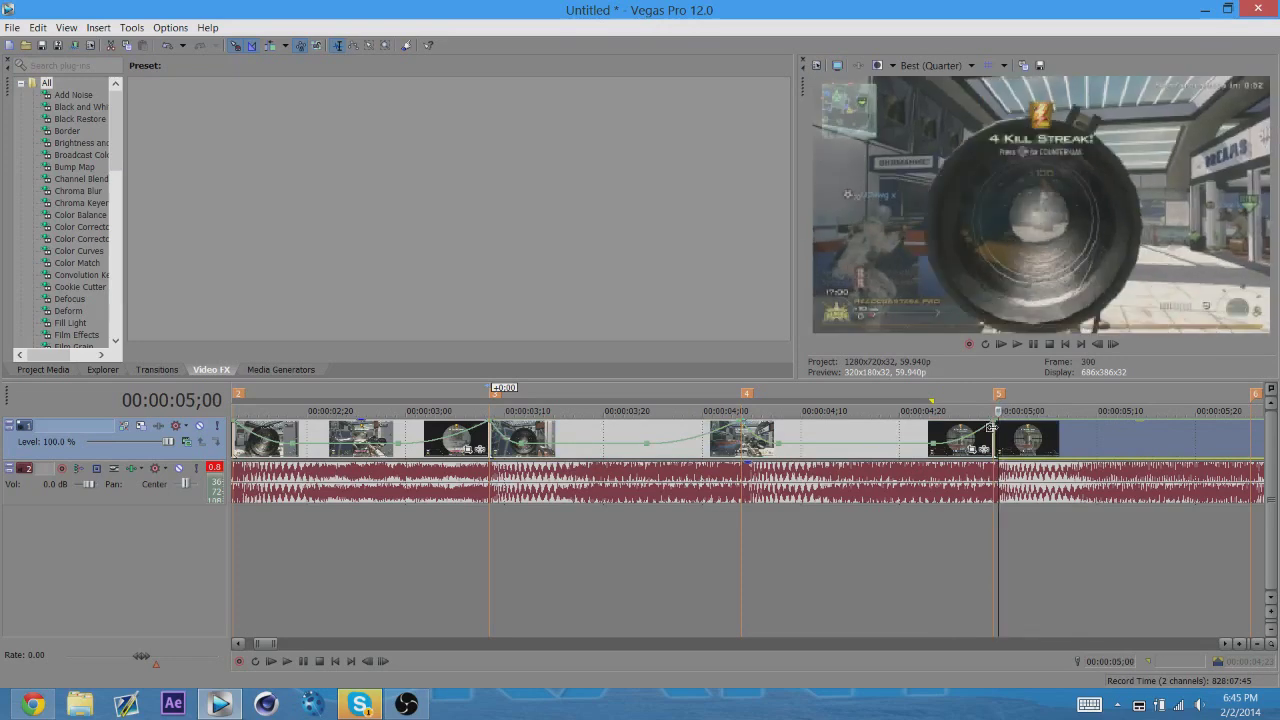
scroll(1000, 430, "up", 2)
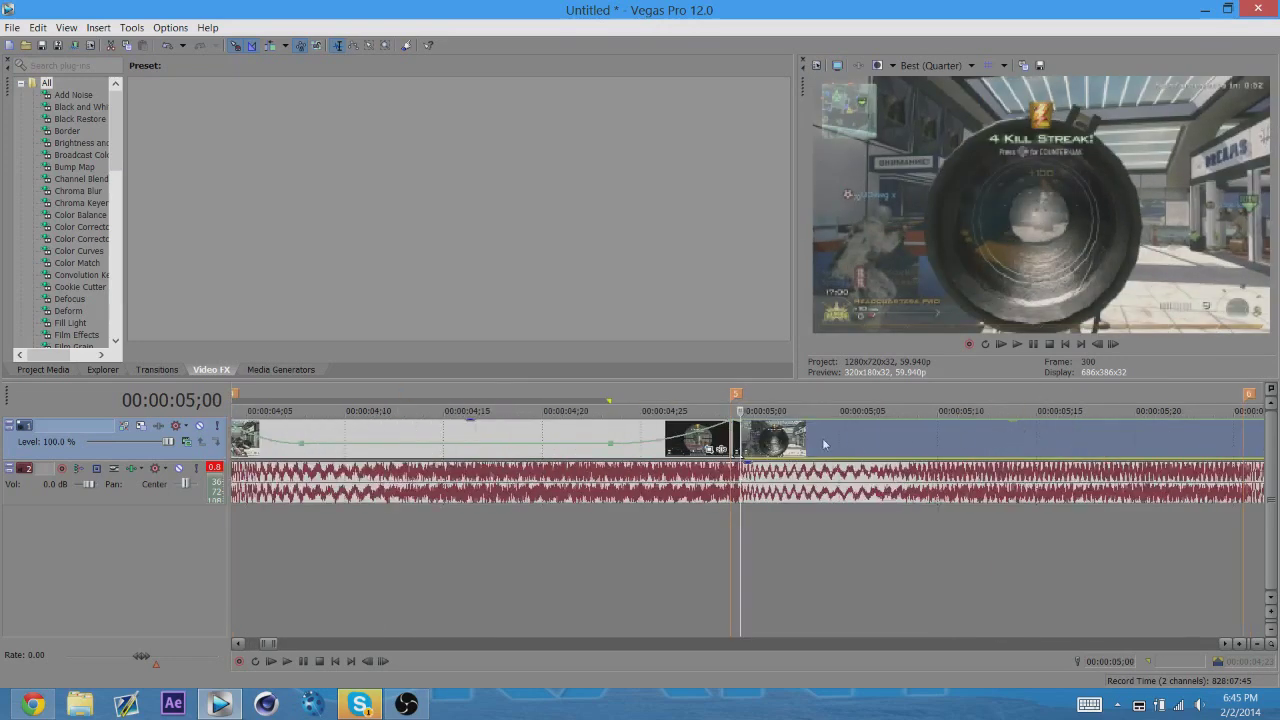
left_click(737, 447)
left_click_drag(741, 443, 768, 432)
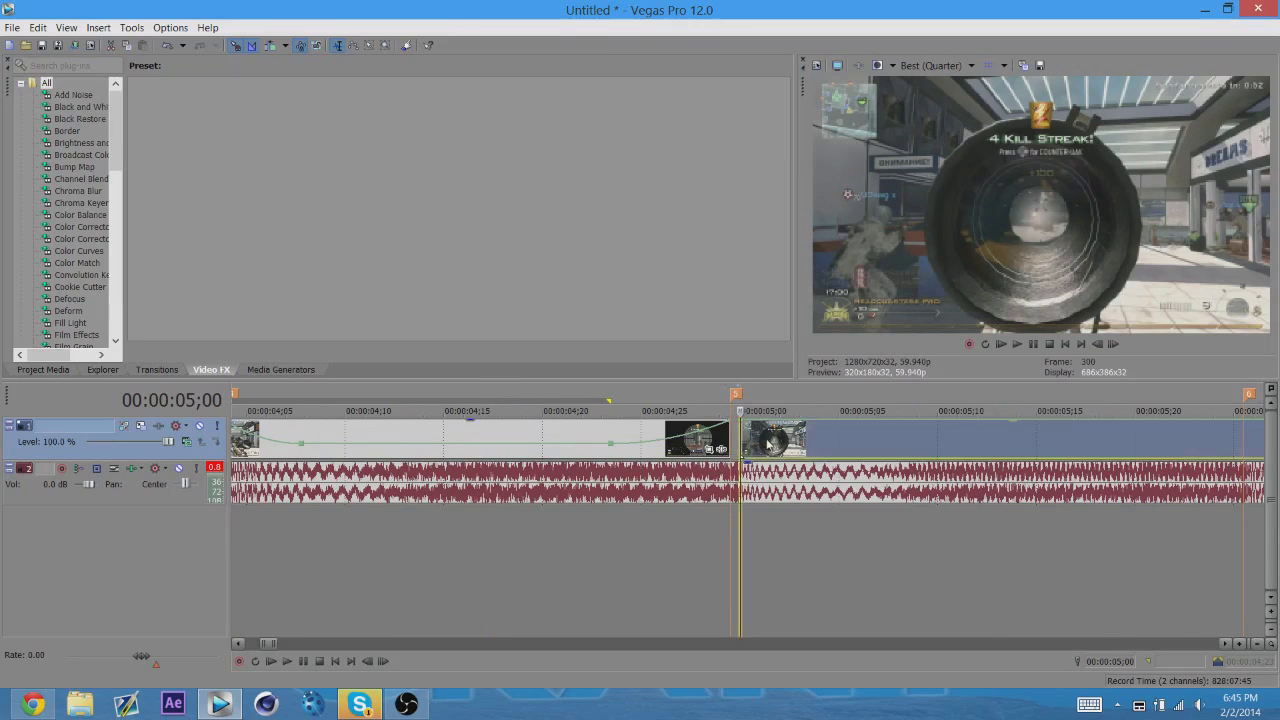
- Adjust the velocity envelope at 5;01 and play the edit from the beginning
right_click(768, 432)
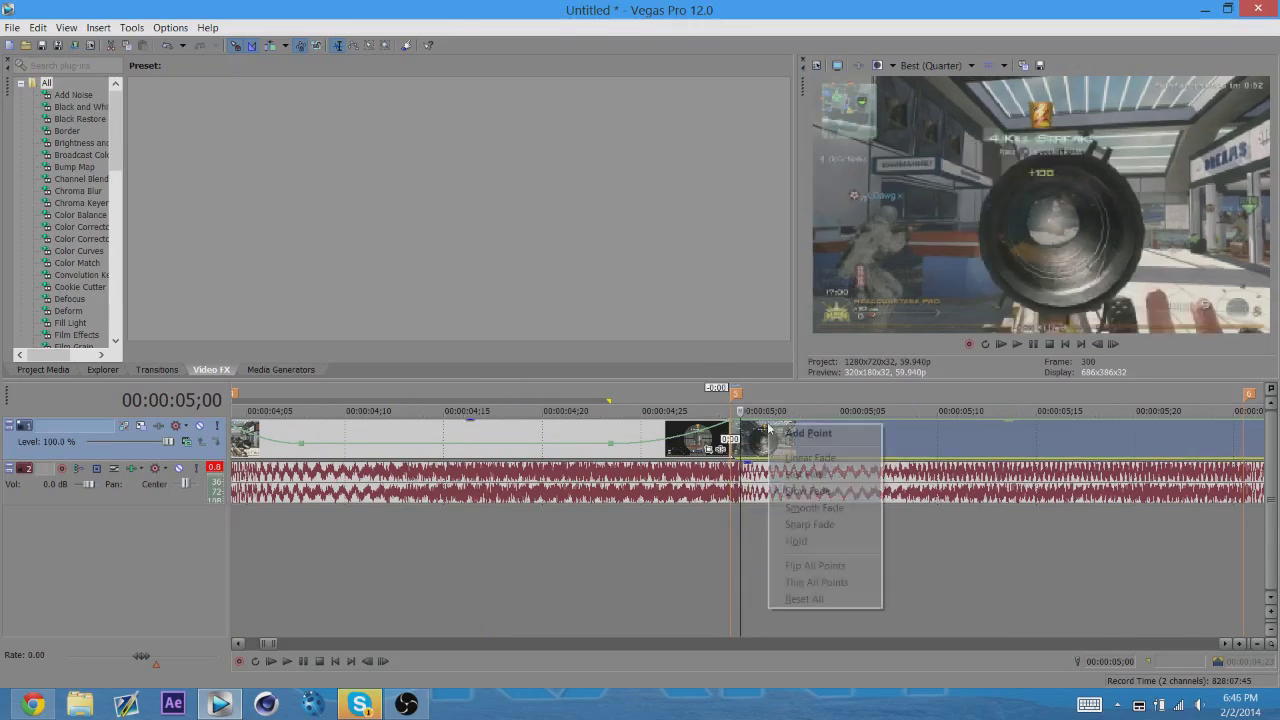
left_click(790, 472)
left_click(775, 430)
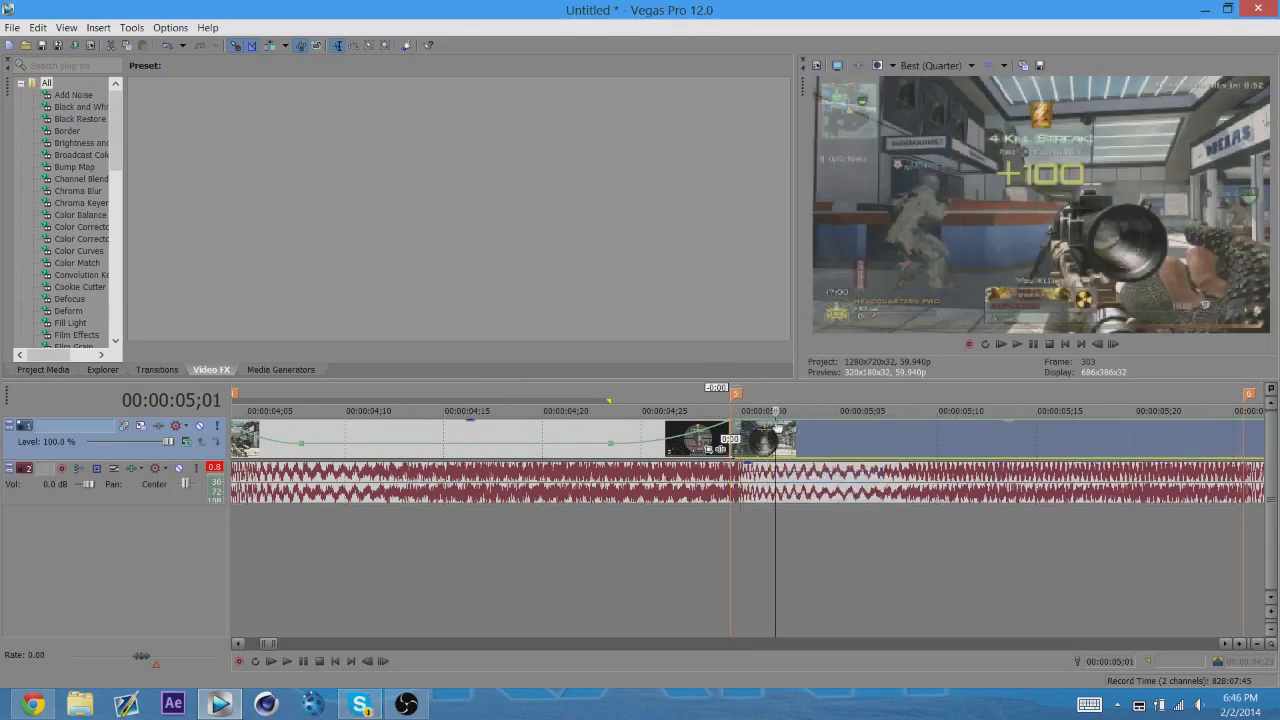
right_click(775, 425)
left_click(839, 166)
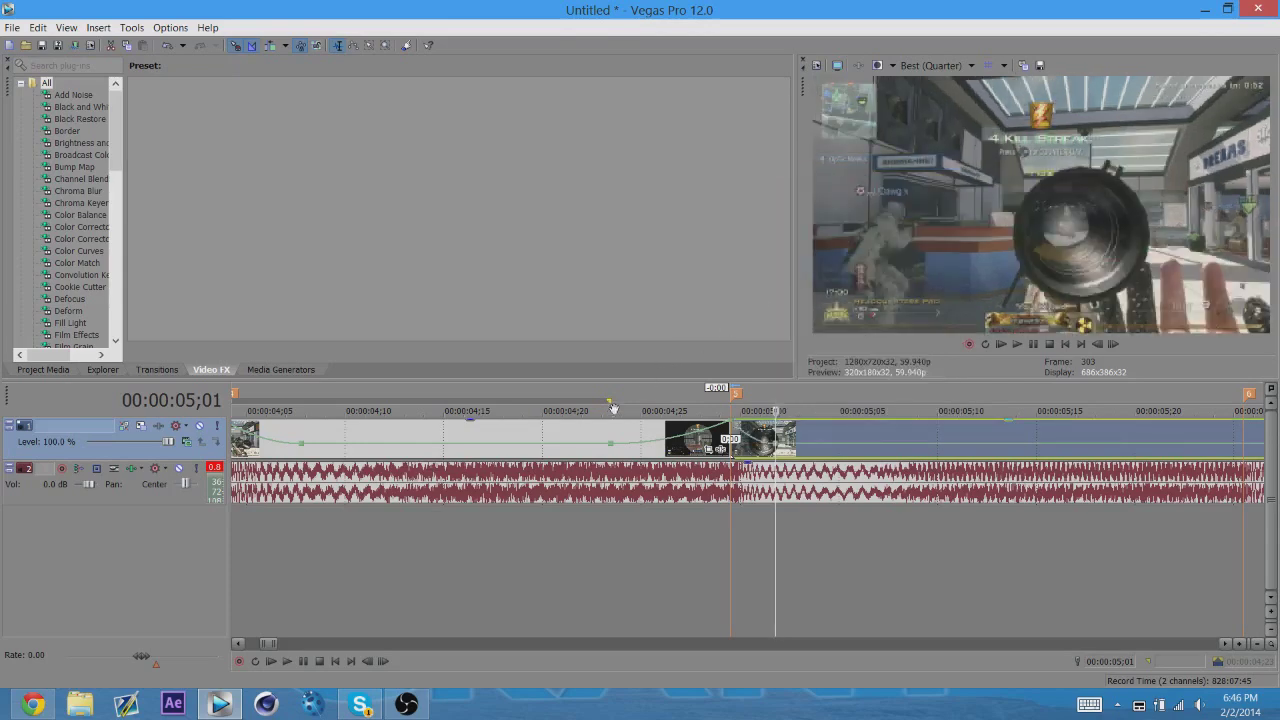
left_click_drag(610, 399, 607, 405)
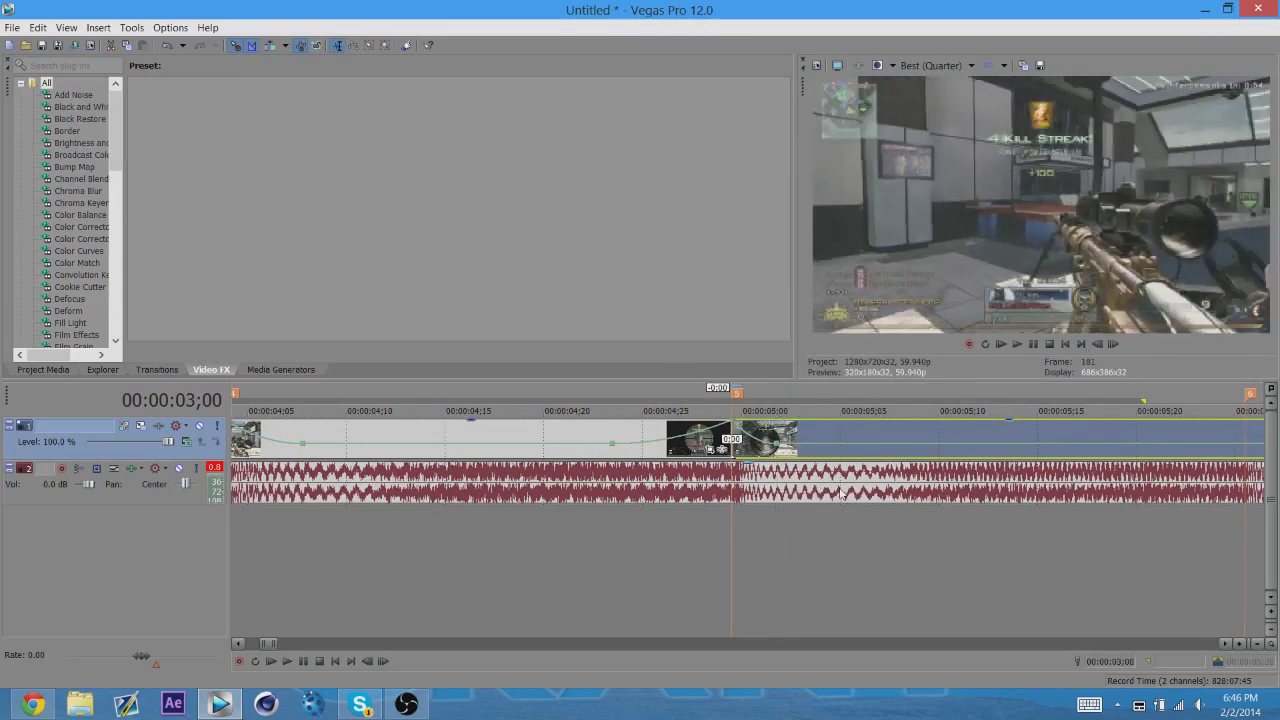
scroll(796, 484, "down", 2)
double_click(796, 484)
key("space")
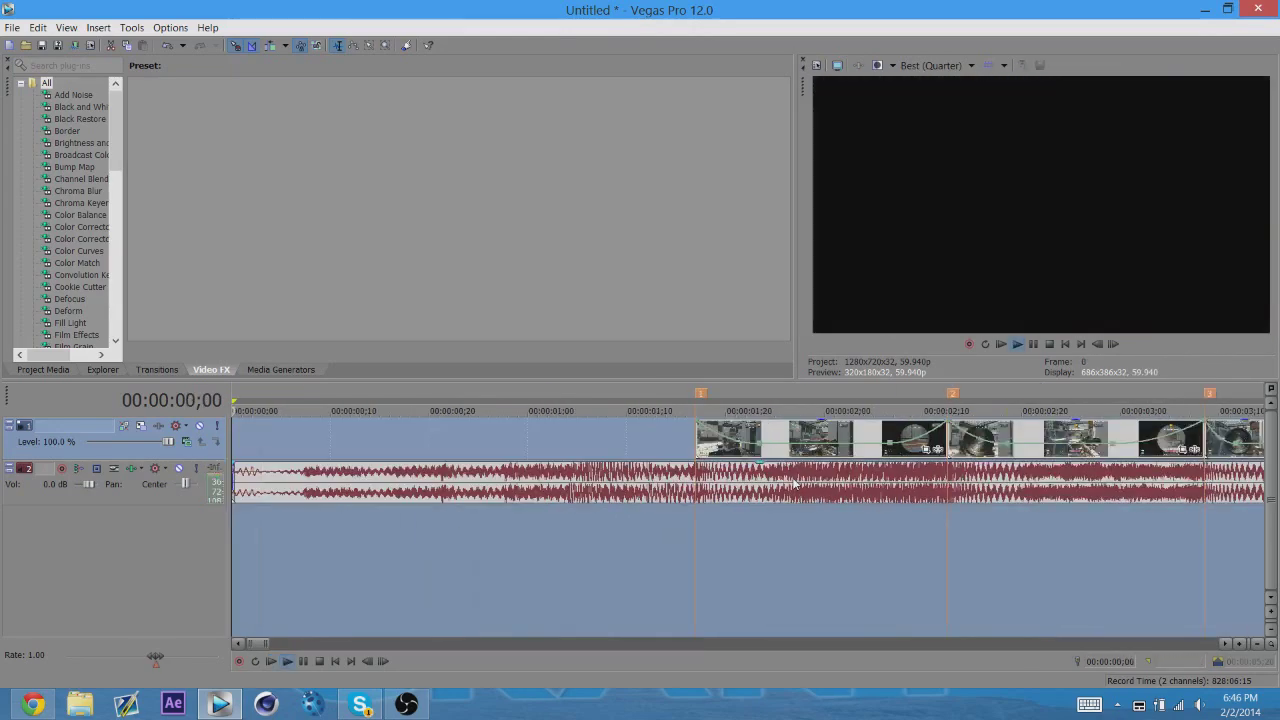
scroll(946, 493, "down", 1)
scroll(946, 493, "down", 2)
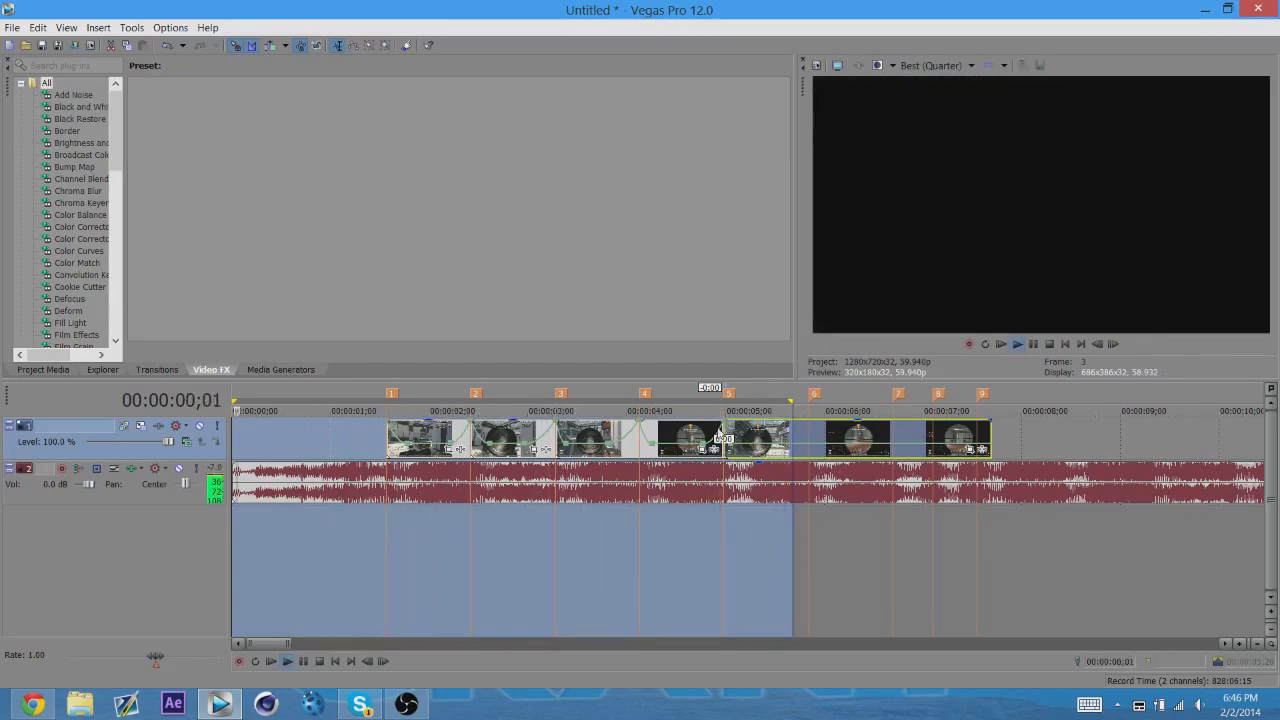
left_click(700, 435)
scroll(716, 432, "up", 2)
scroll(716, 432, "up", 2)
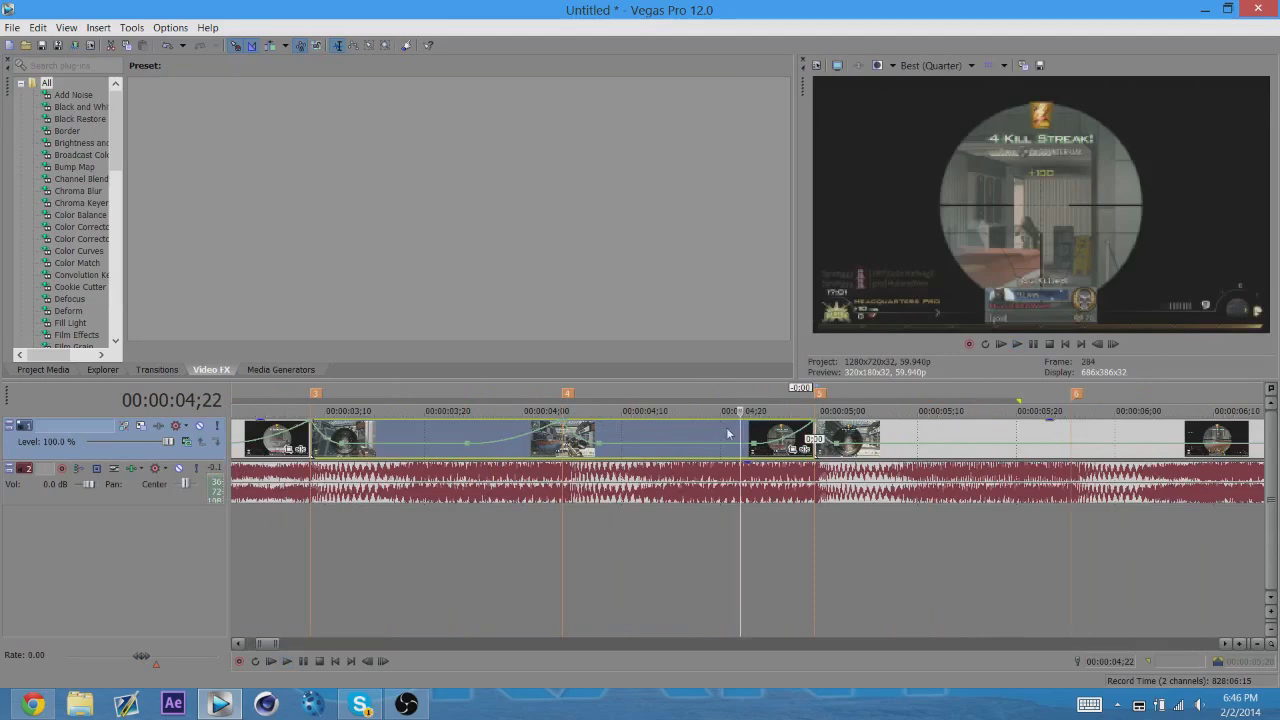
- Make the ramp at 5;18 a Slow Fade, add a 300% point at marker 6, and play it
key("space")
key("space")
right_click(1007, 449)
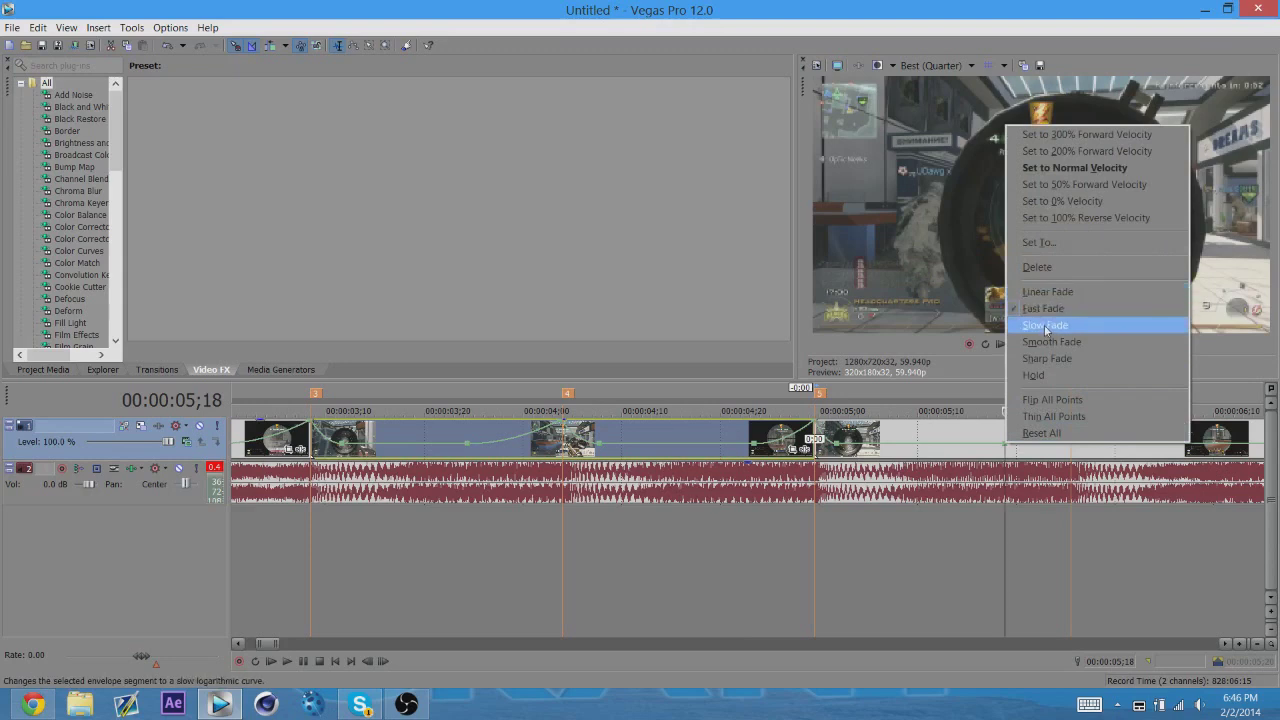
left_click(1046, 325)
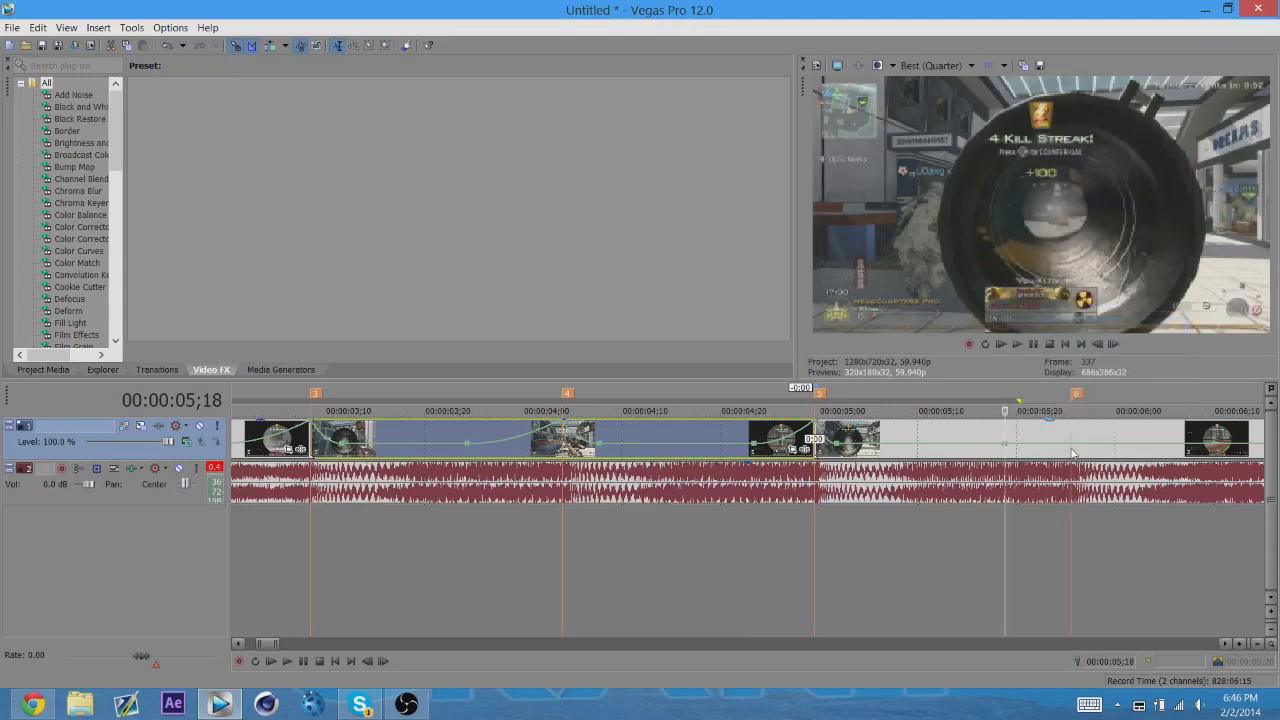
double_click(1071, 444)
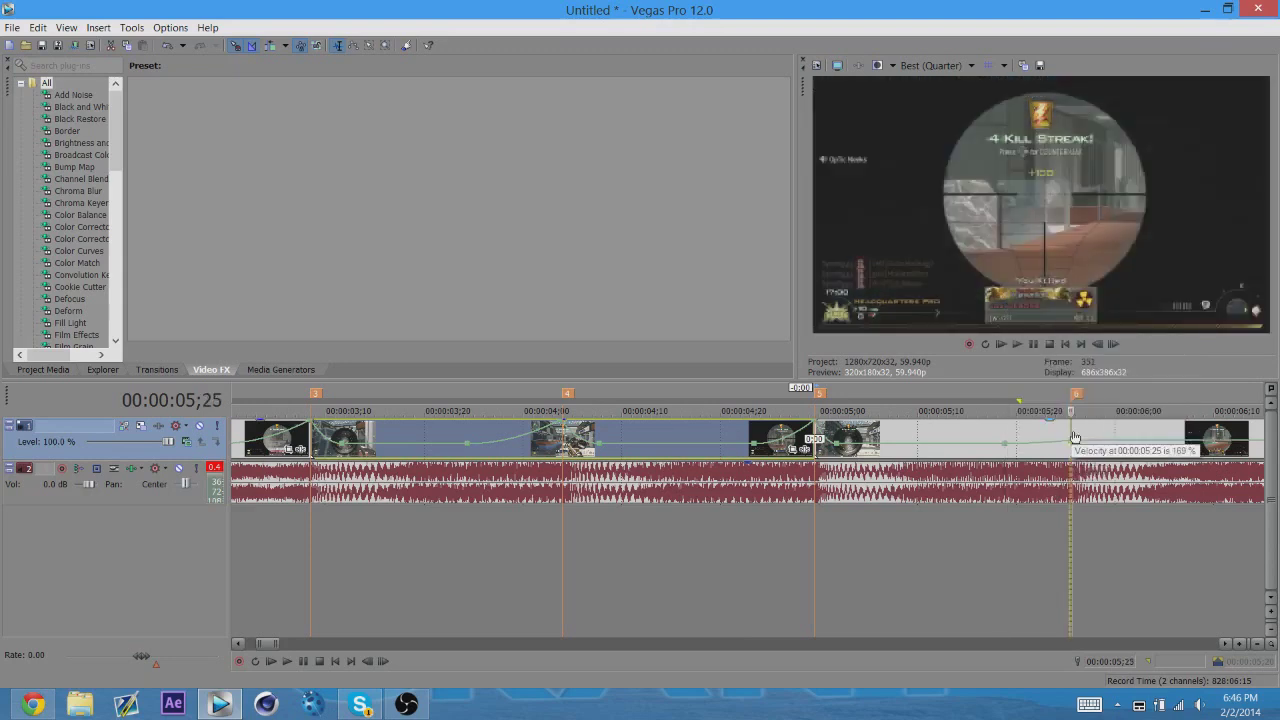
left_click_drag(1071, 444, 1074, 420)
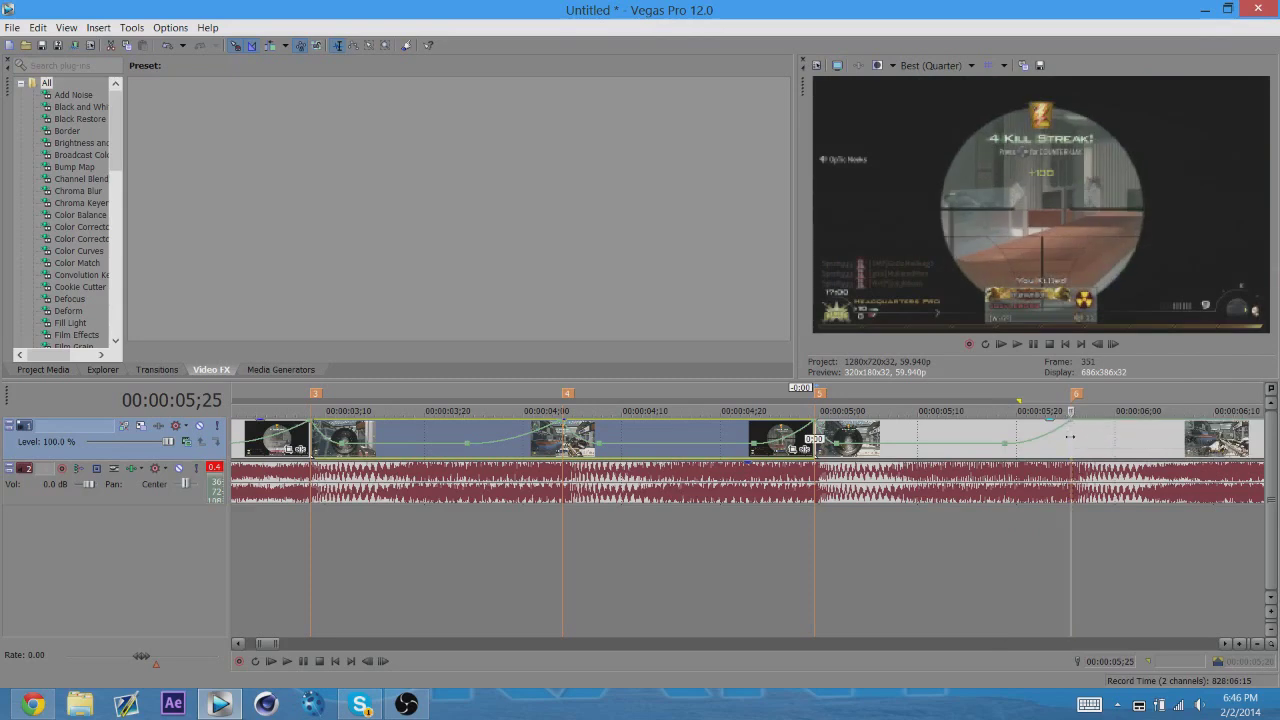
left_click(1072, 447)
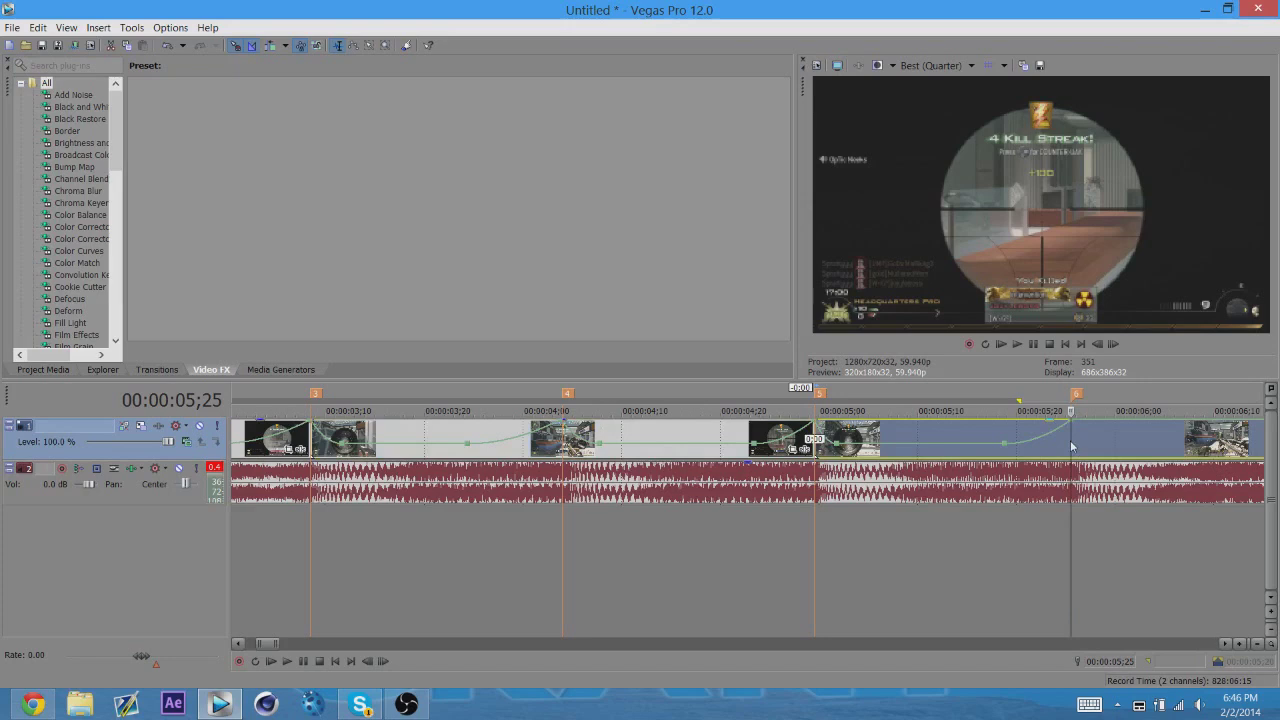
key("space")
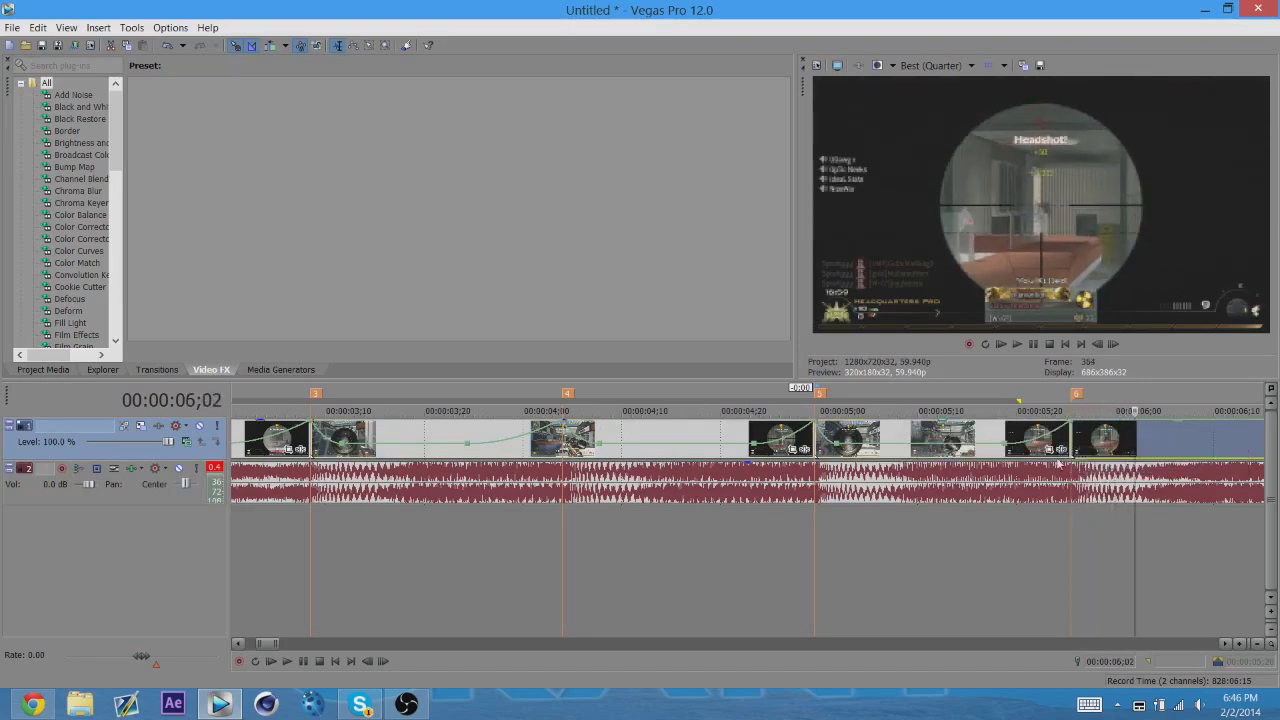
scroll(1058, 463, "down", 1)
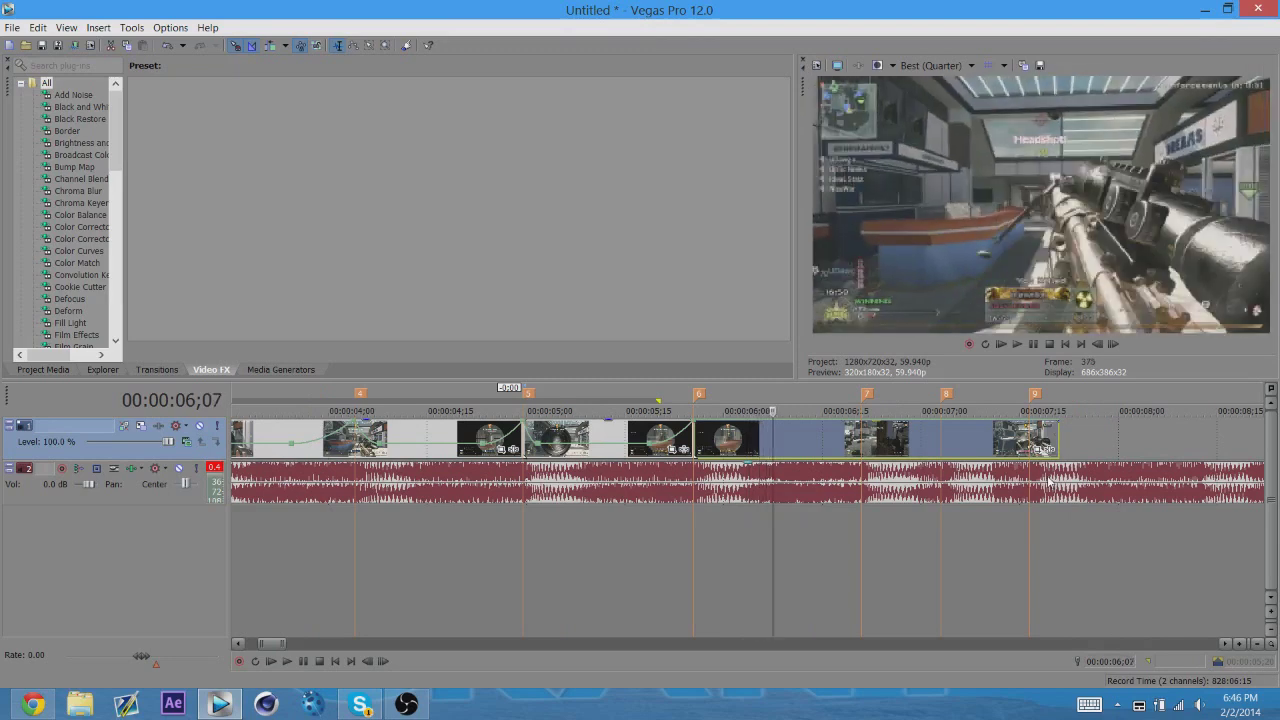
key("Return")
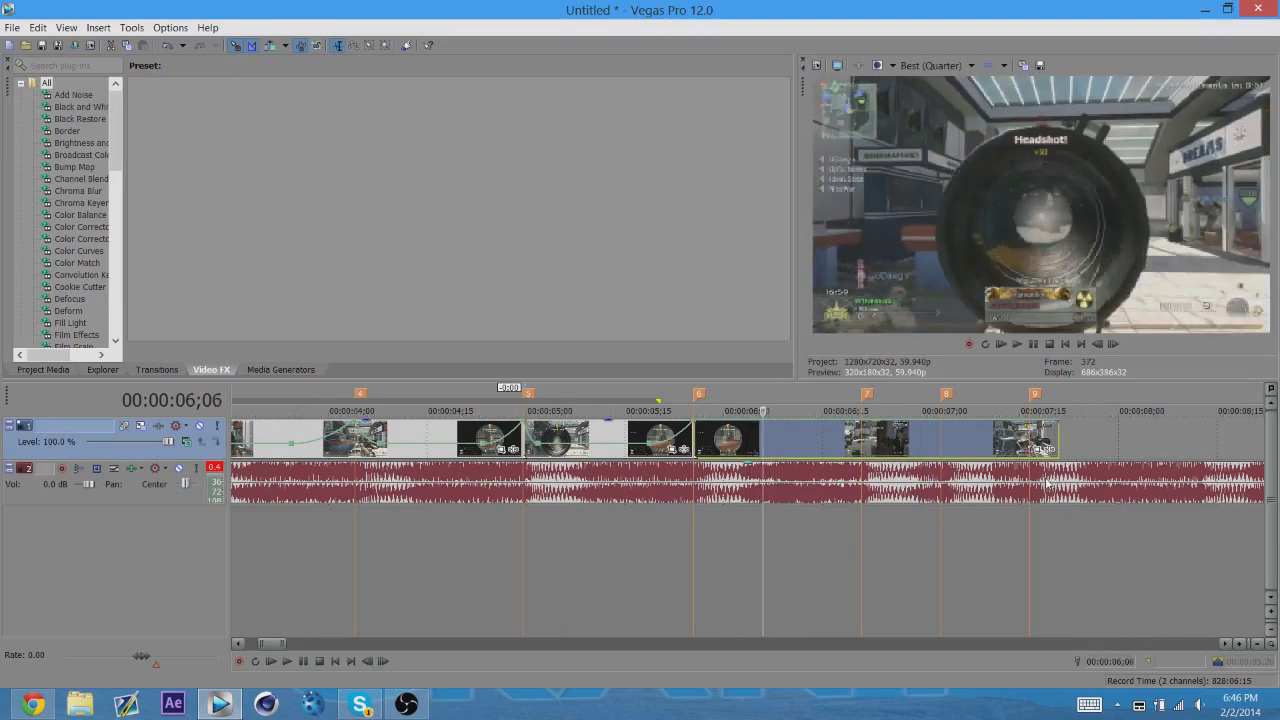
key("Left")
key("Right")
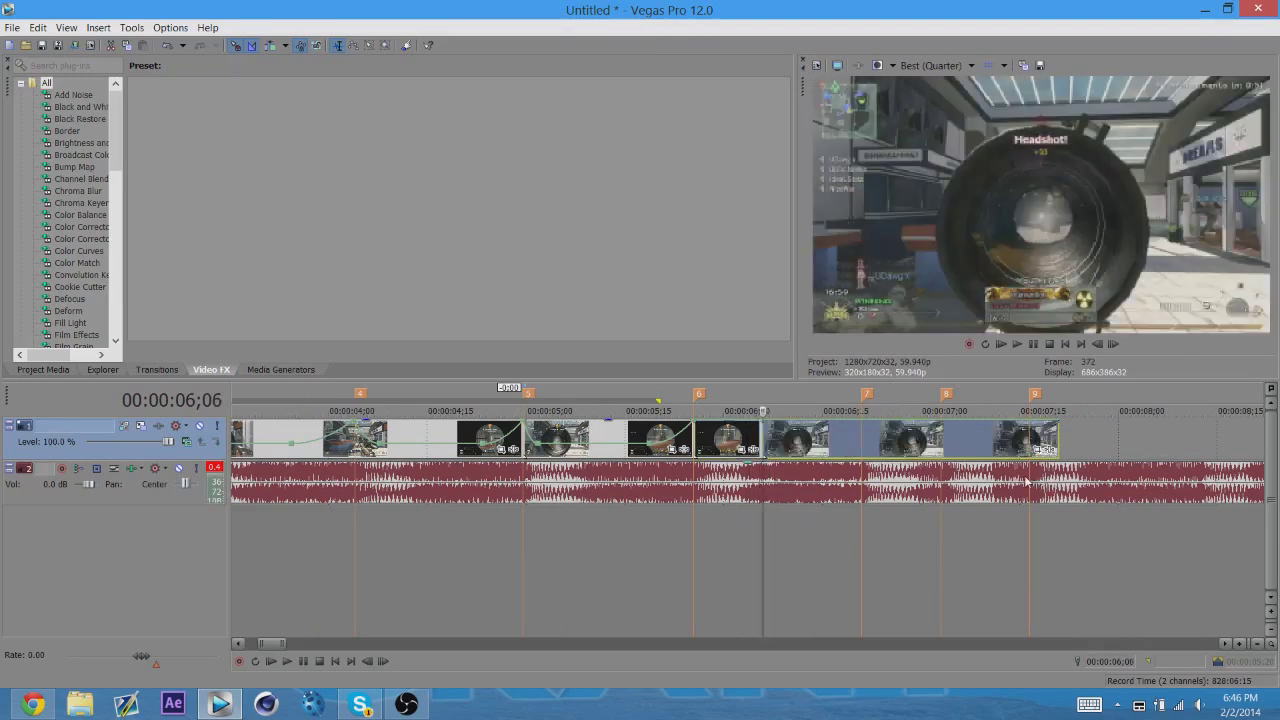
left_click(733, 440)
key("Delete")
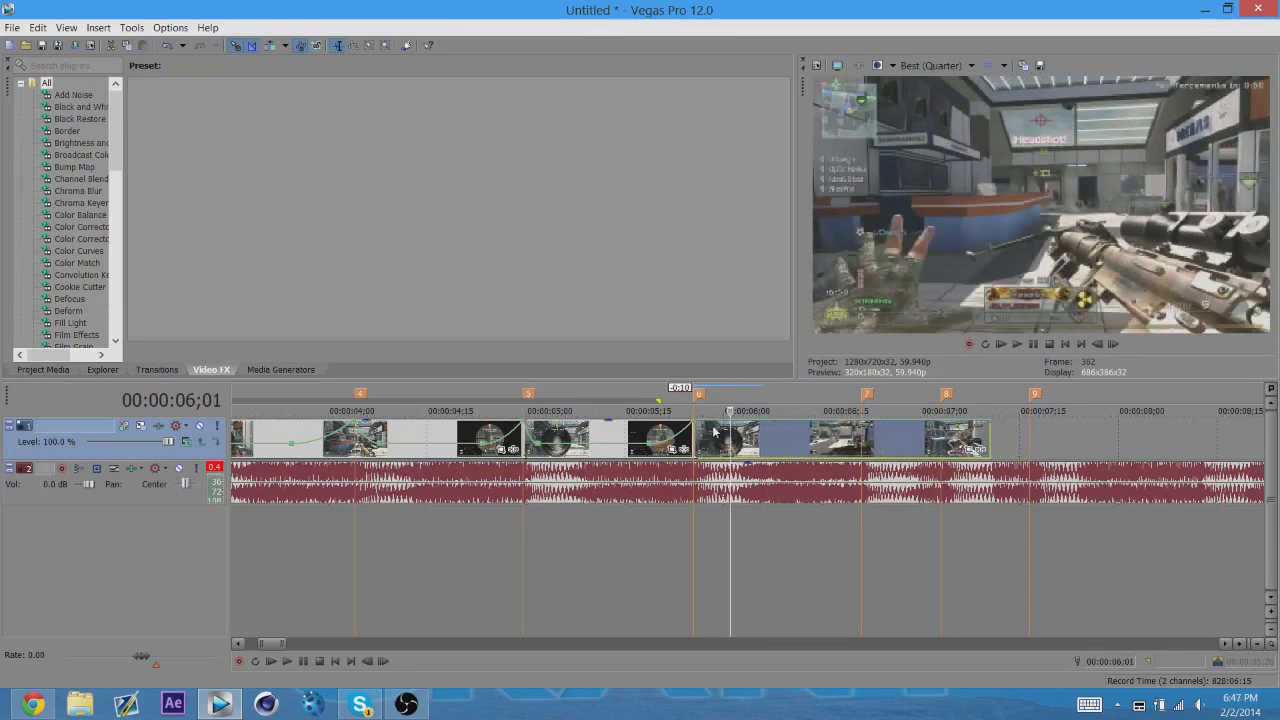
right_click(718, 425)
left_click(762, 477)
right_click(731, 425)
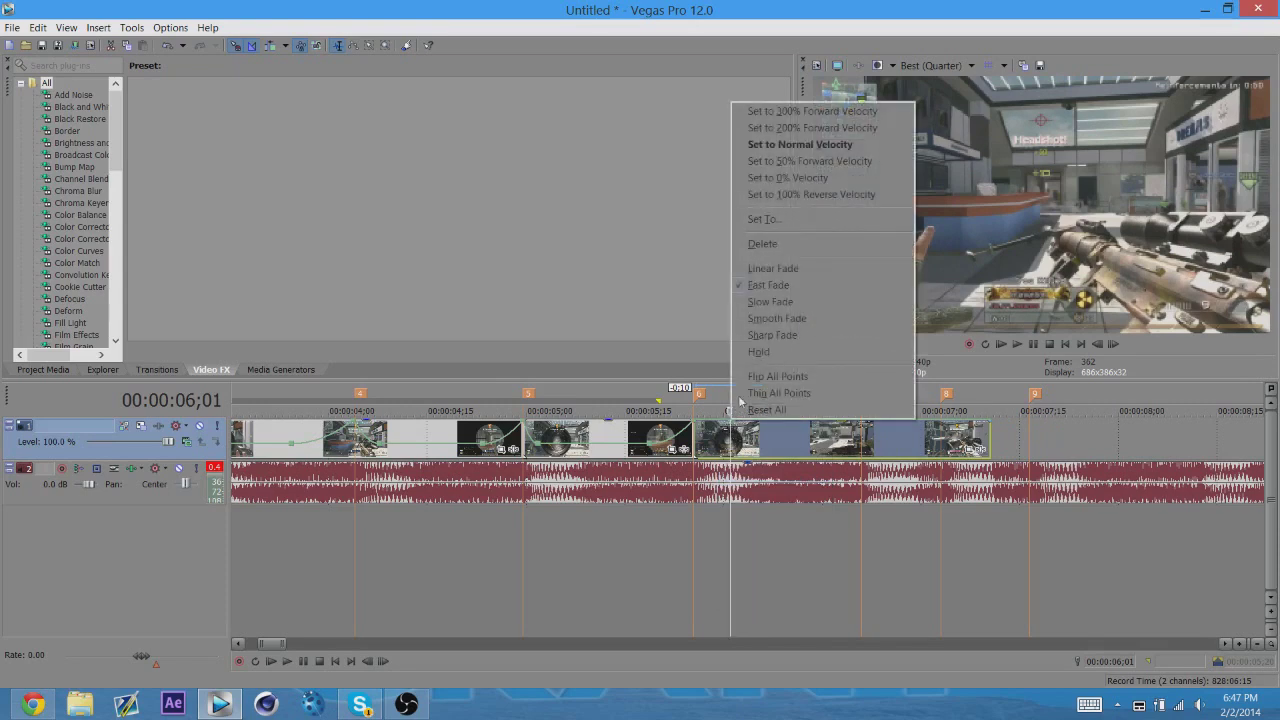
left_click(790, 160)
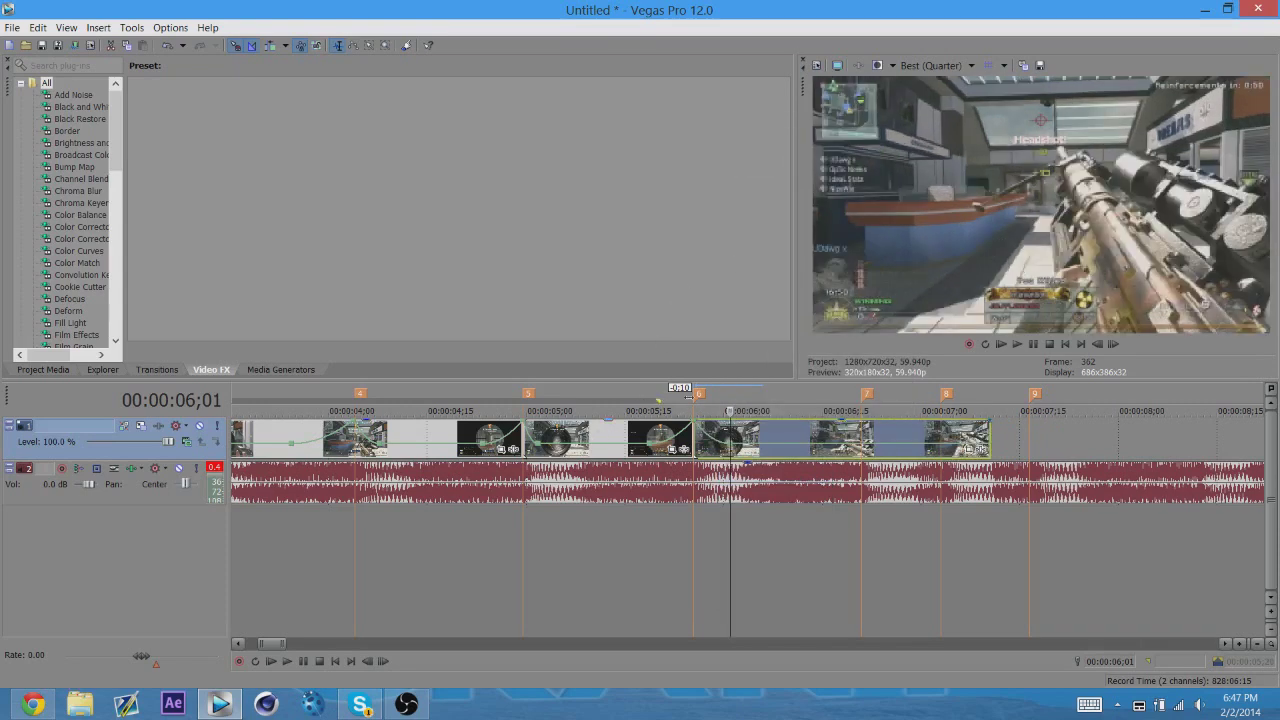
key("shift+space")
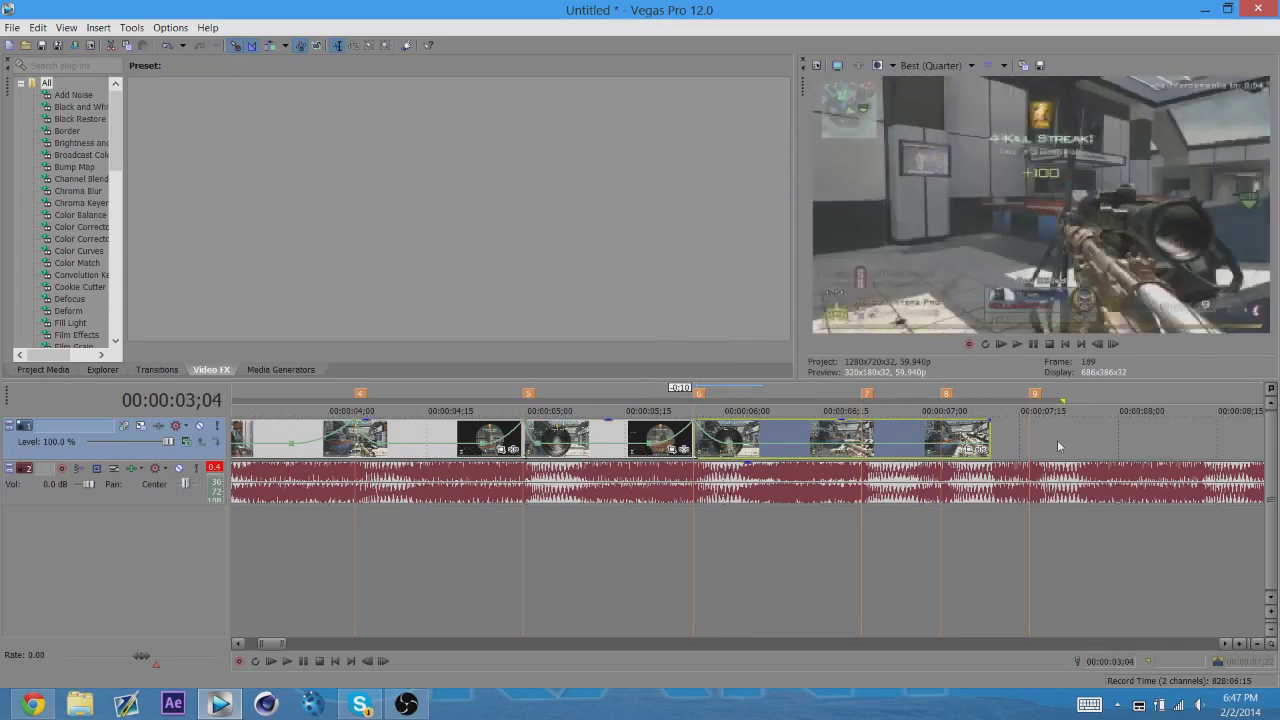
key("space")
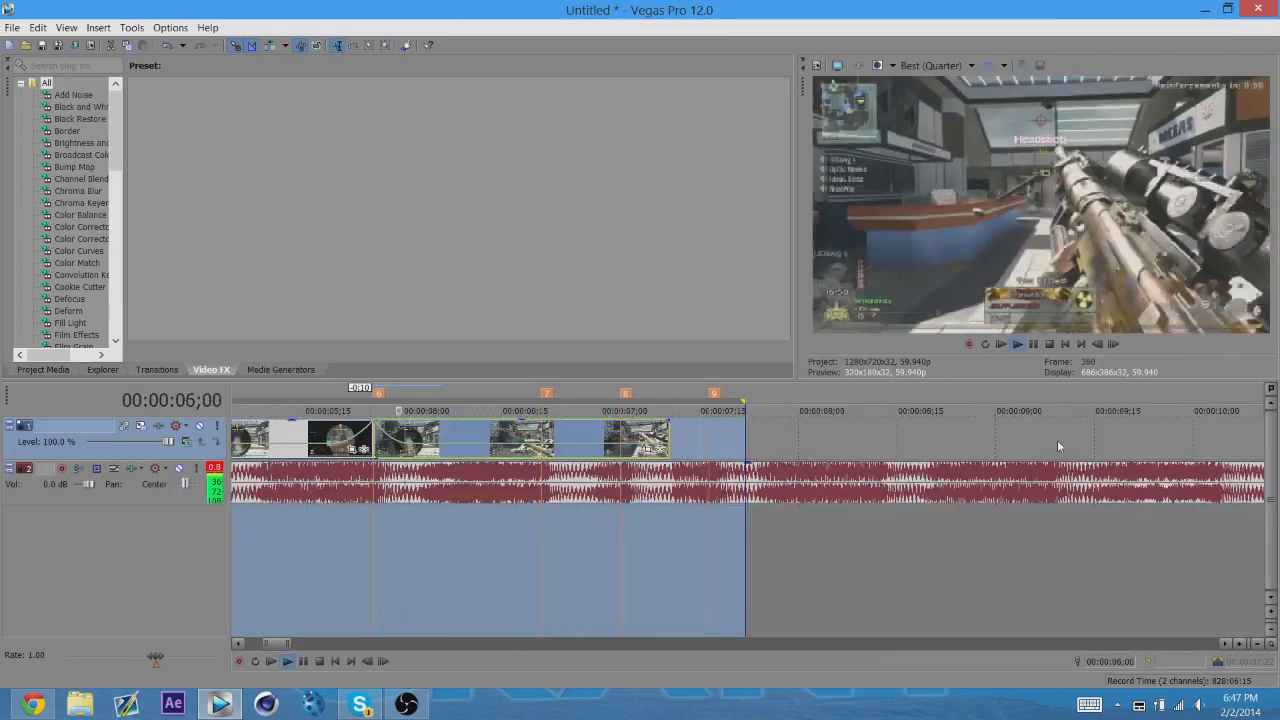
key("space")
scroll(1092, 444, "down", 2)
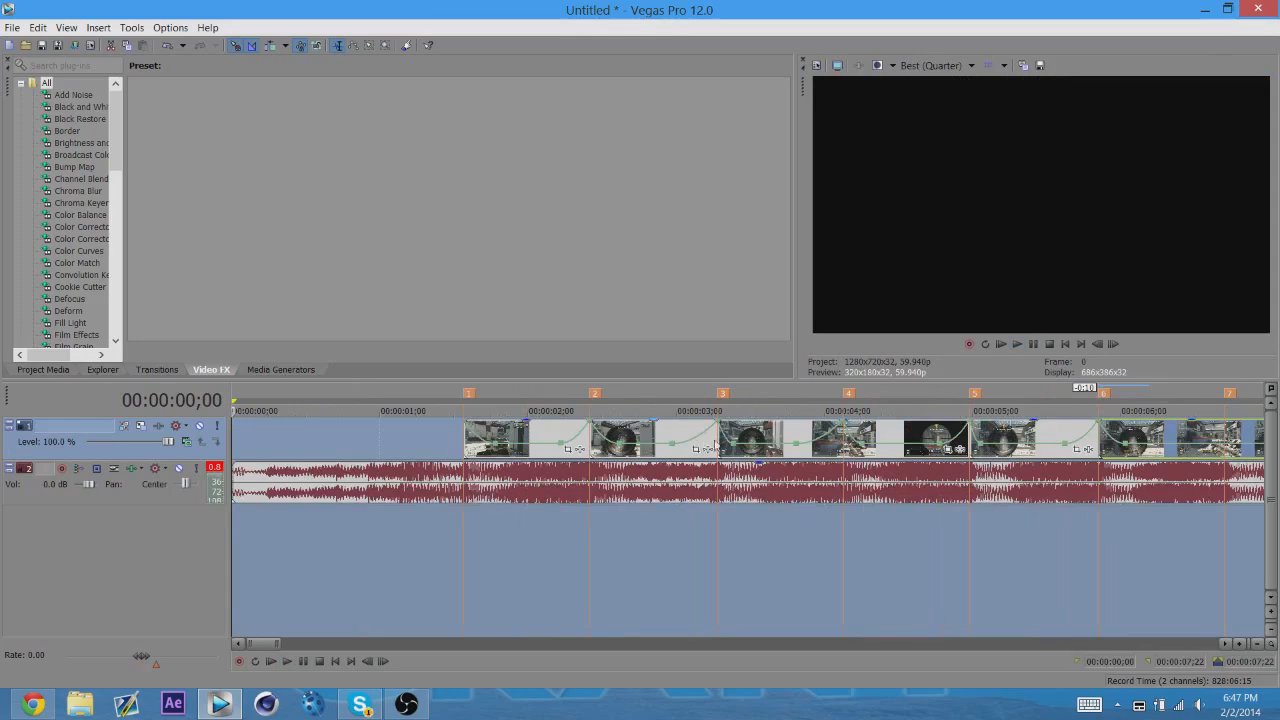
- Preview from just before the first gameplay event and open its Pan/Crop settings
left_click(457, 443)
key("space")
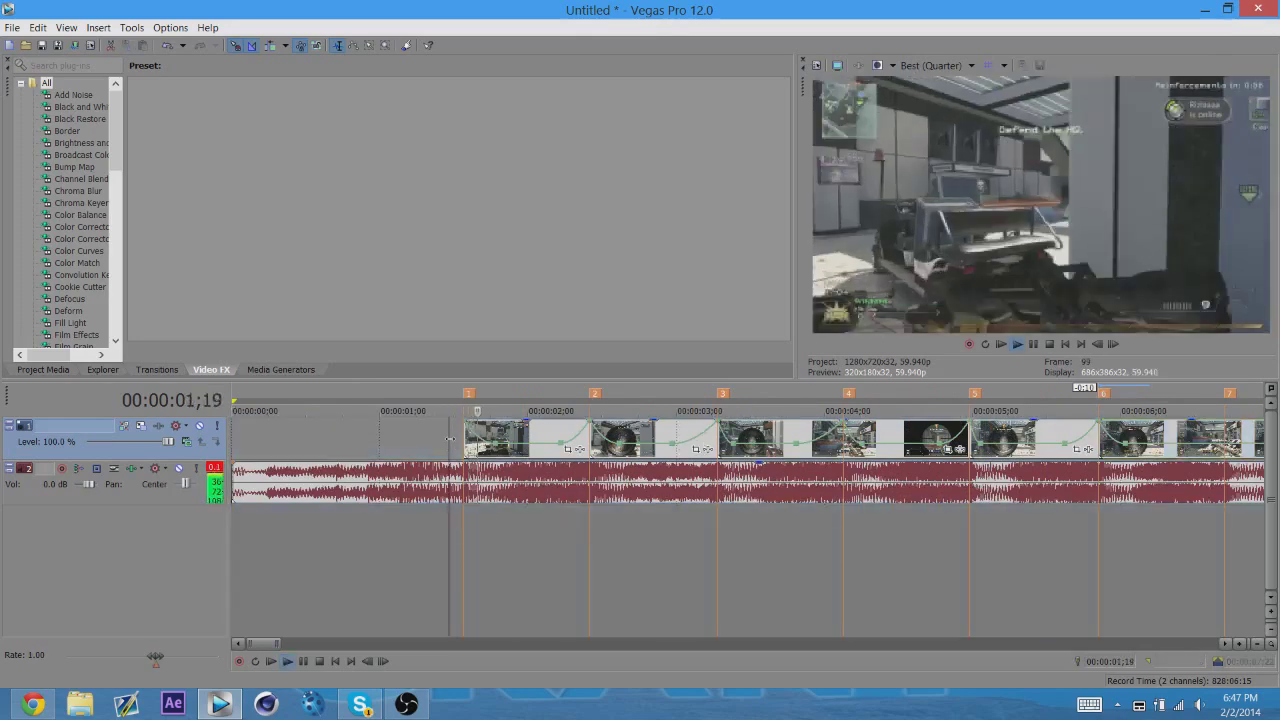
key("space")
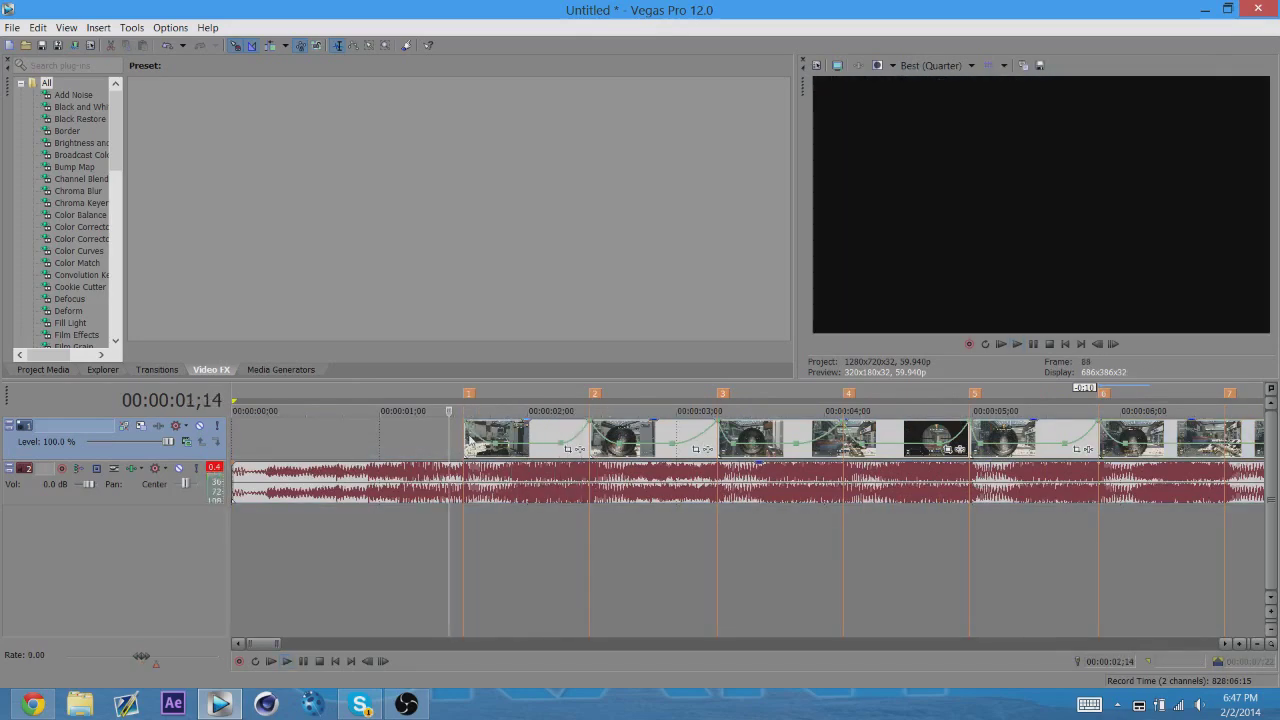
left_click(464, 440)
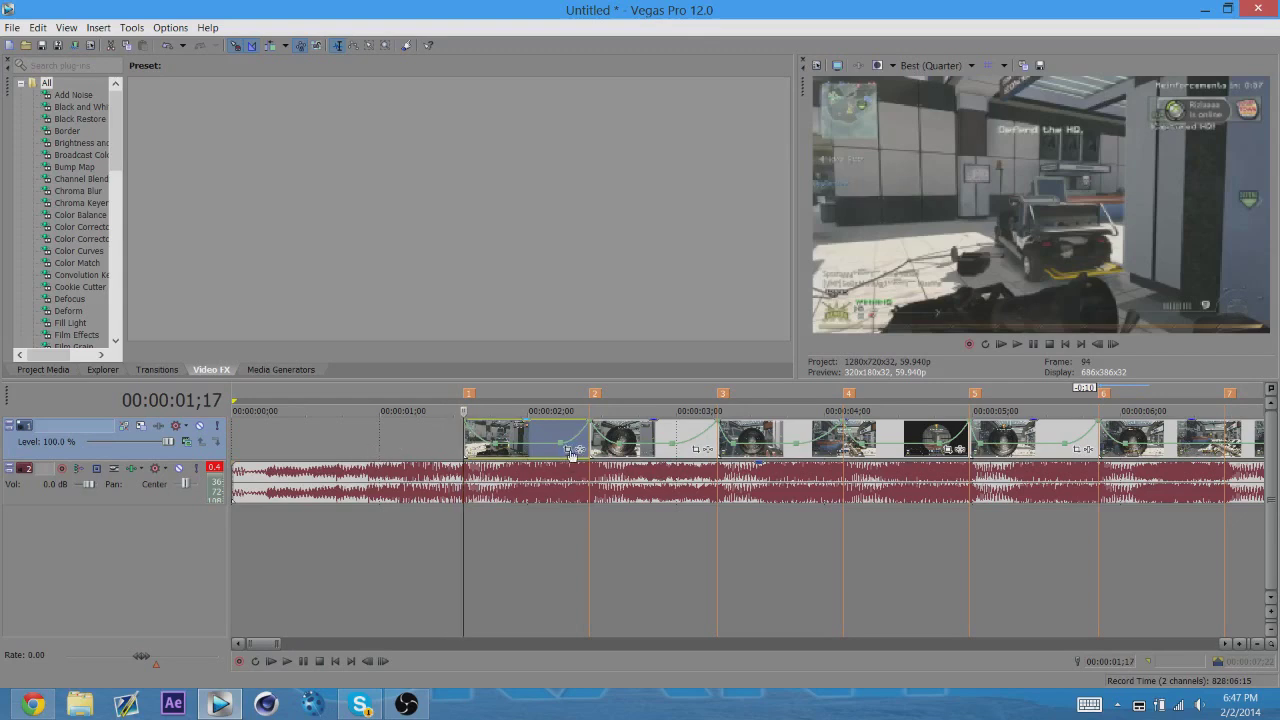
left_click(568, 450)
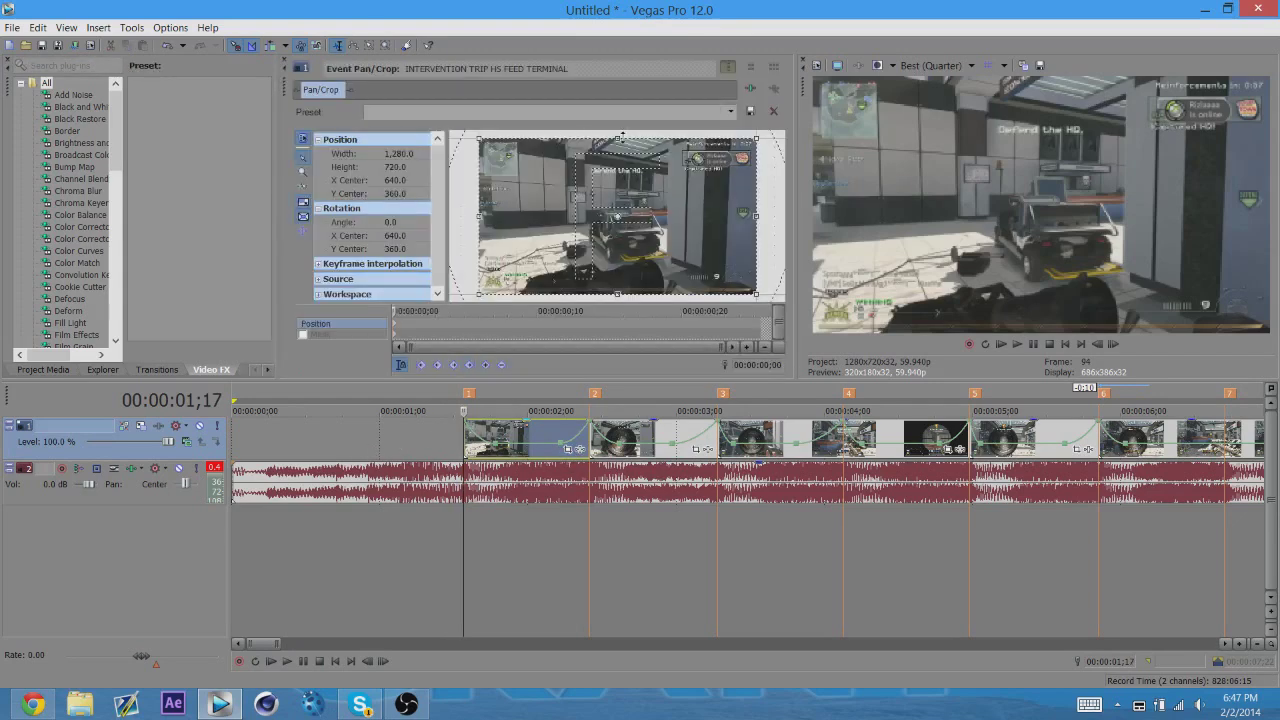
- Zoom in on the first event's opening frame with a Fast keyframe, then restore full frame mid-event
left_click_drag(621, 137, 600, 170)
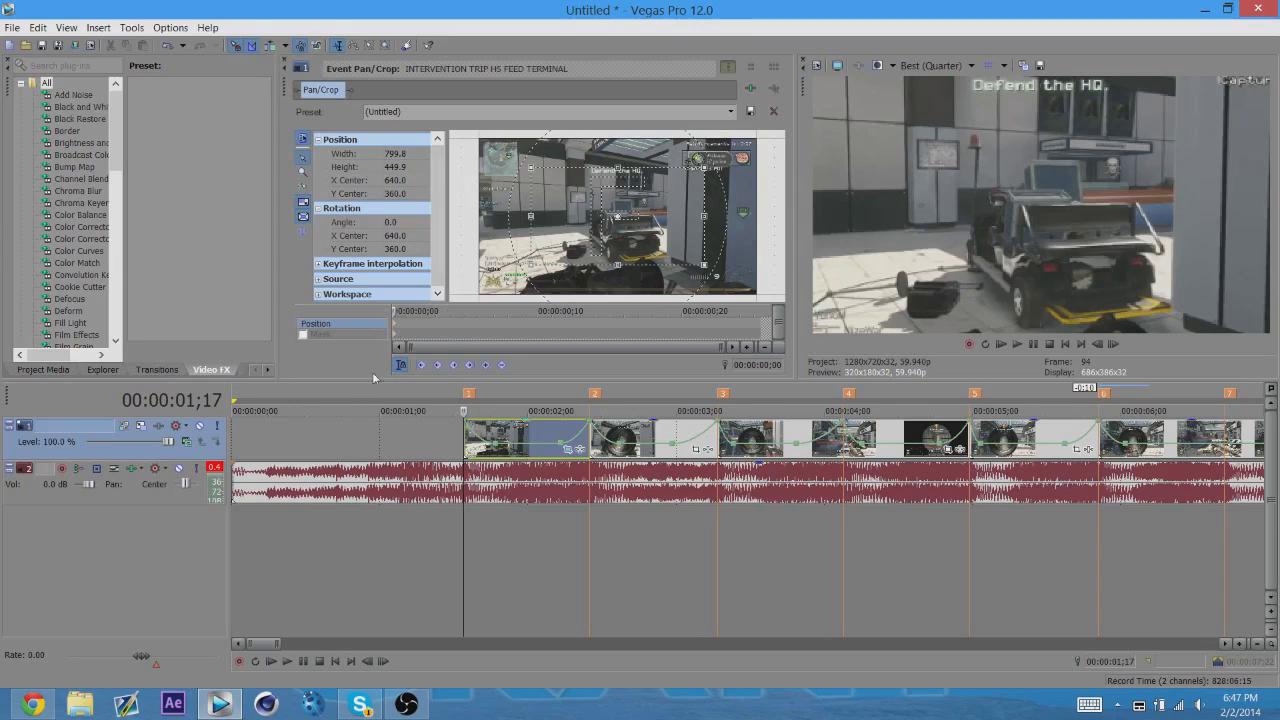
right_click(397, 328)
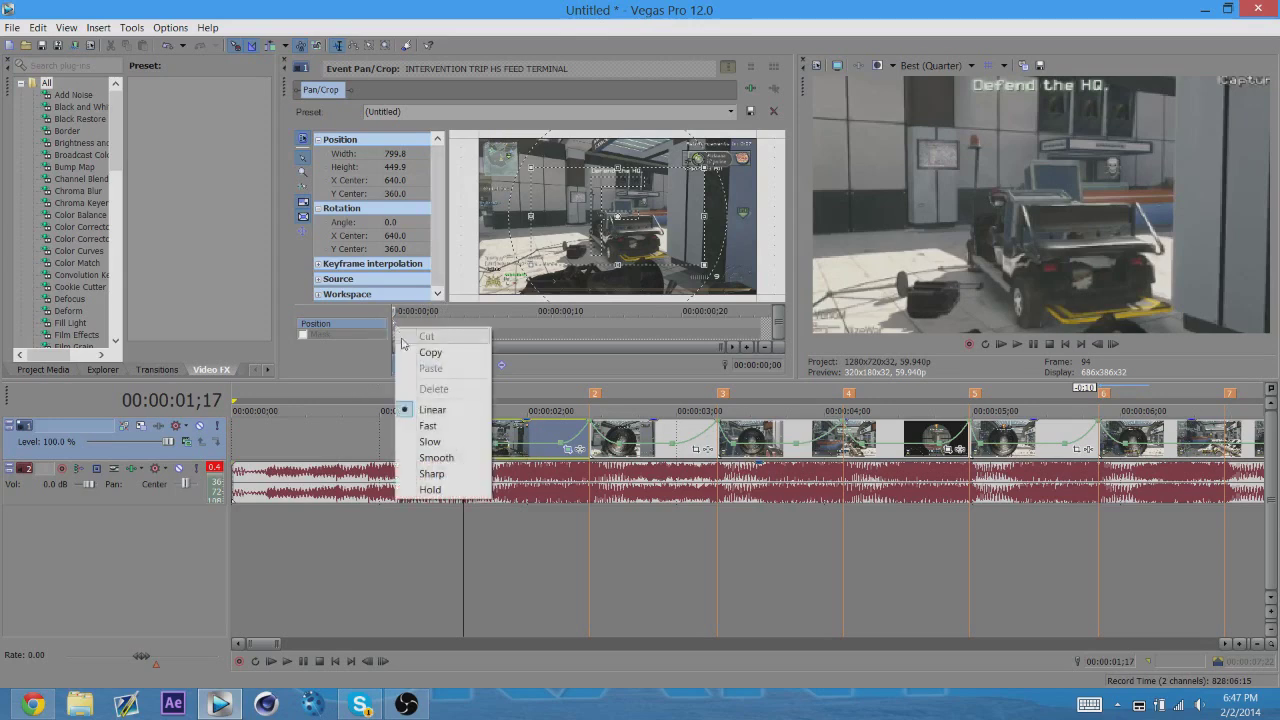
left_click(424, 428)
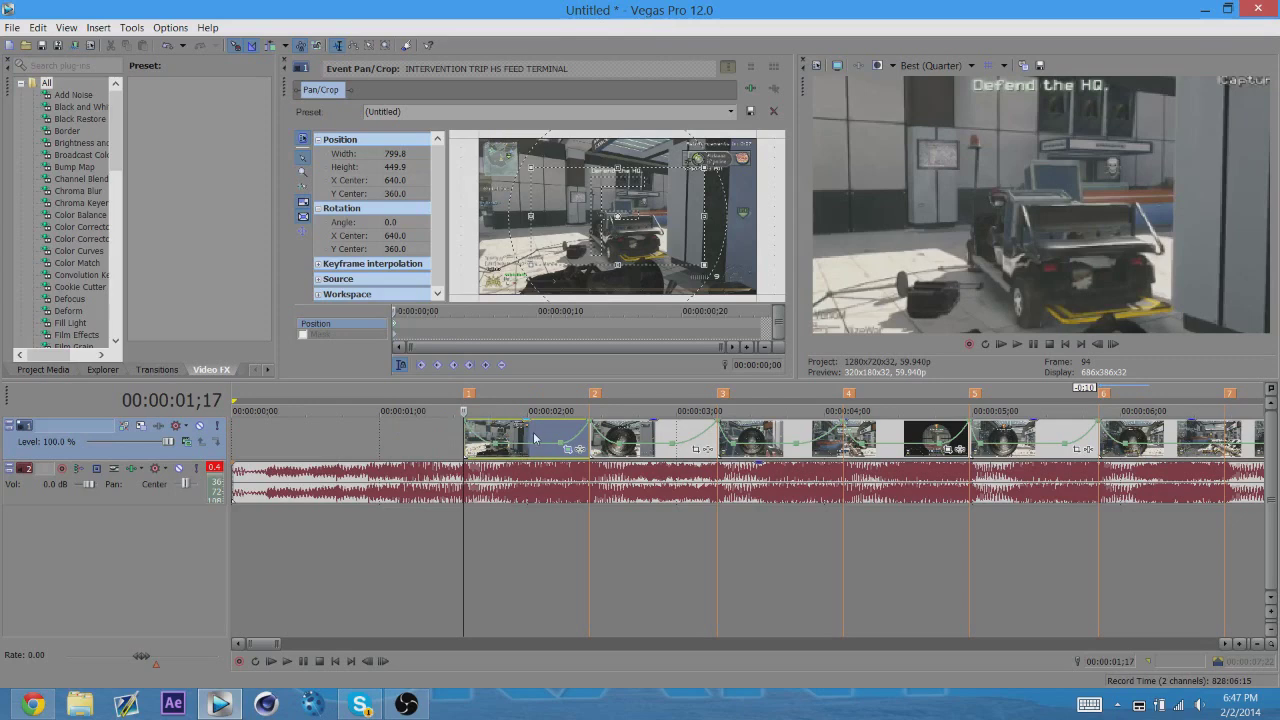
left_click(535, 437)
right_click(622, 217)
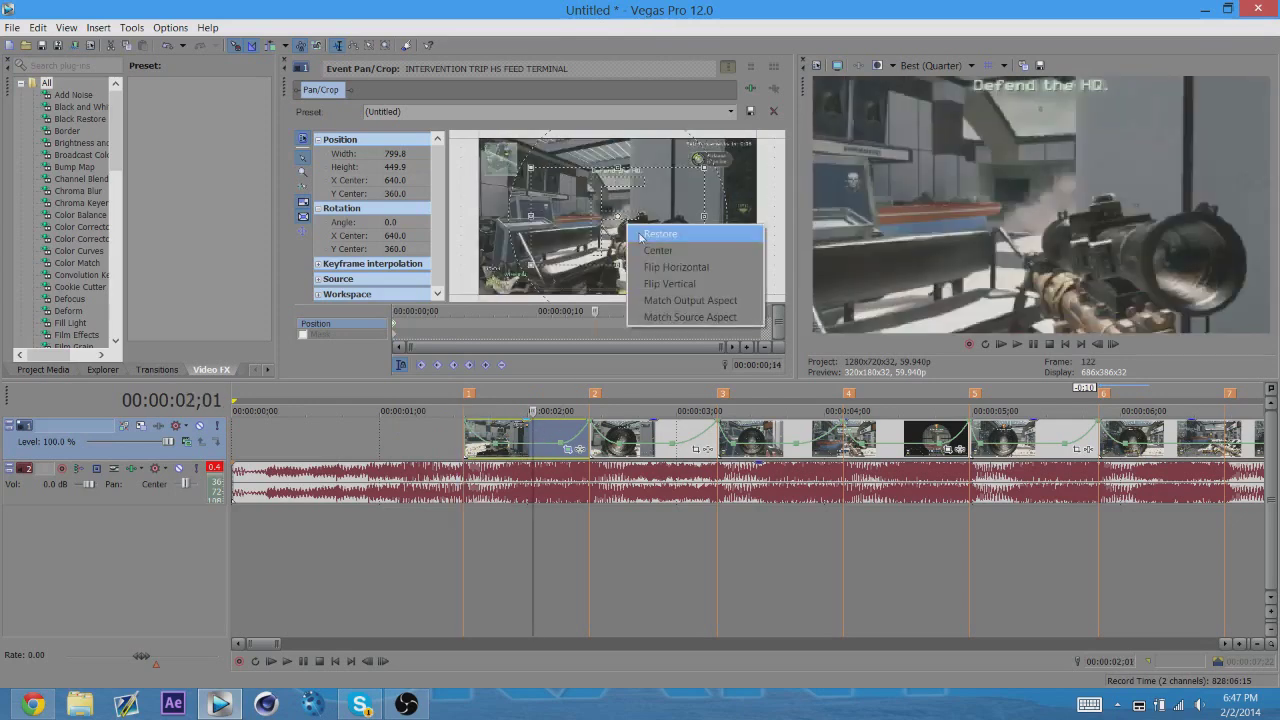
left_click(650, 234)
- Set the full-frame keyframe to Slow and zoom back in at the event's end
right_click(597, 328)
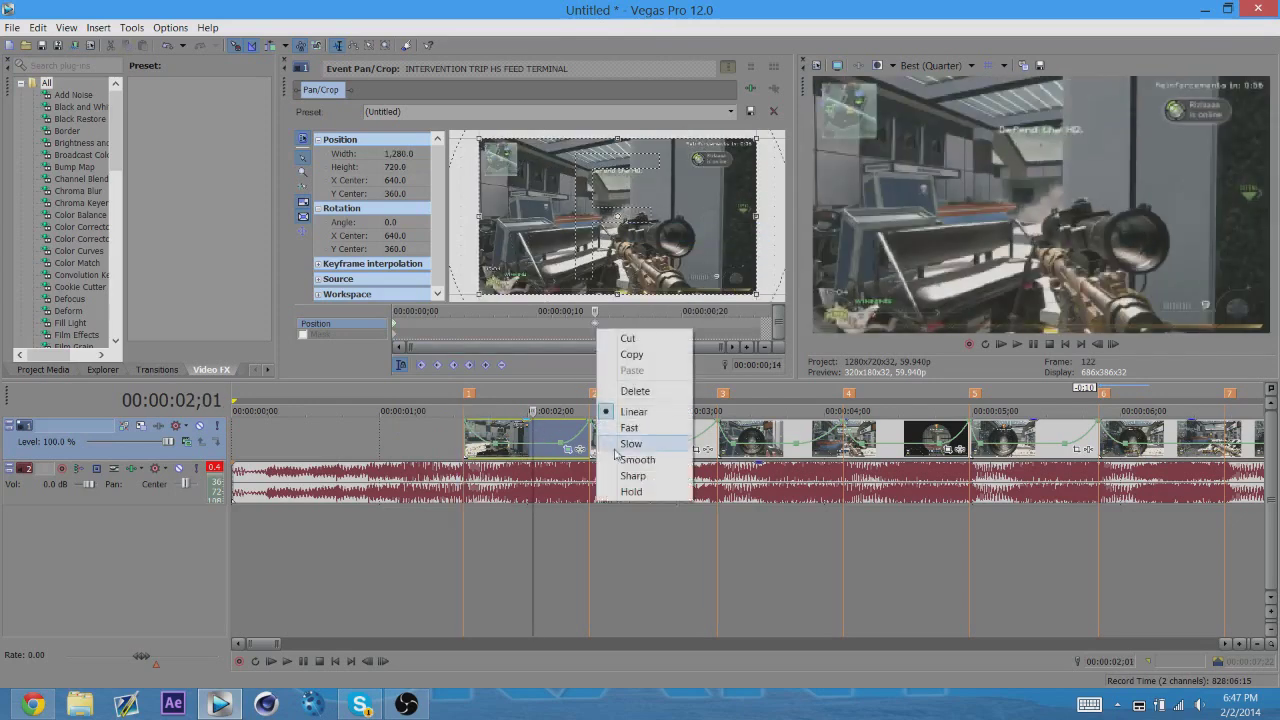
left_click(640, 449)
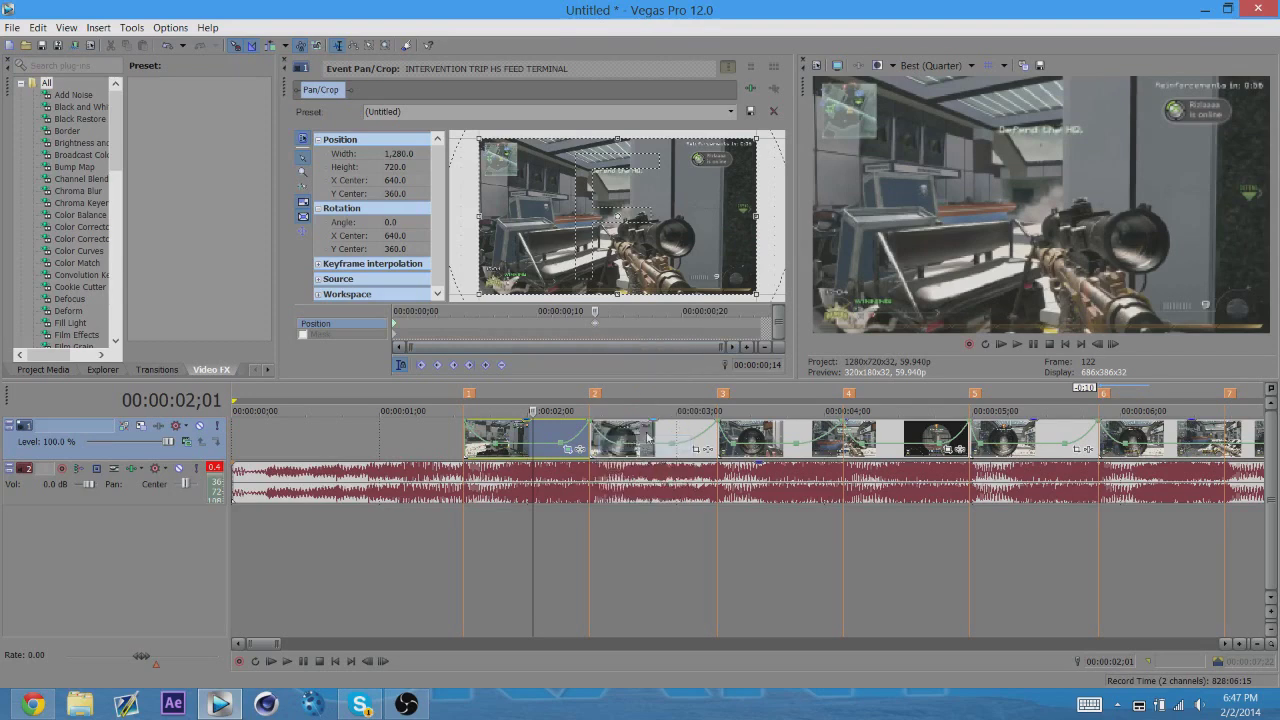
left_click(760, 324)
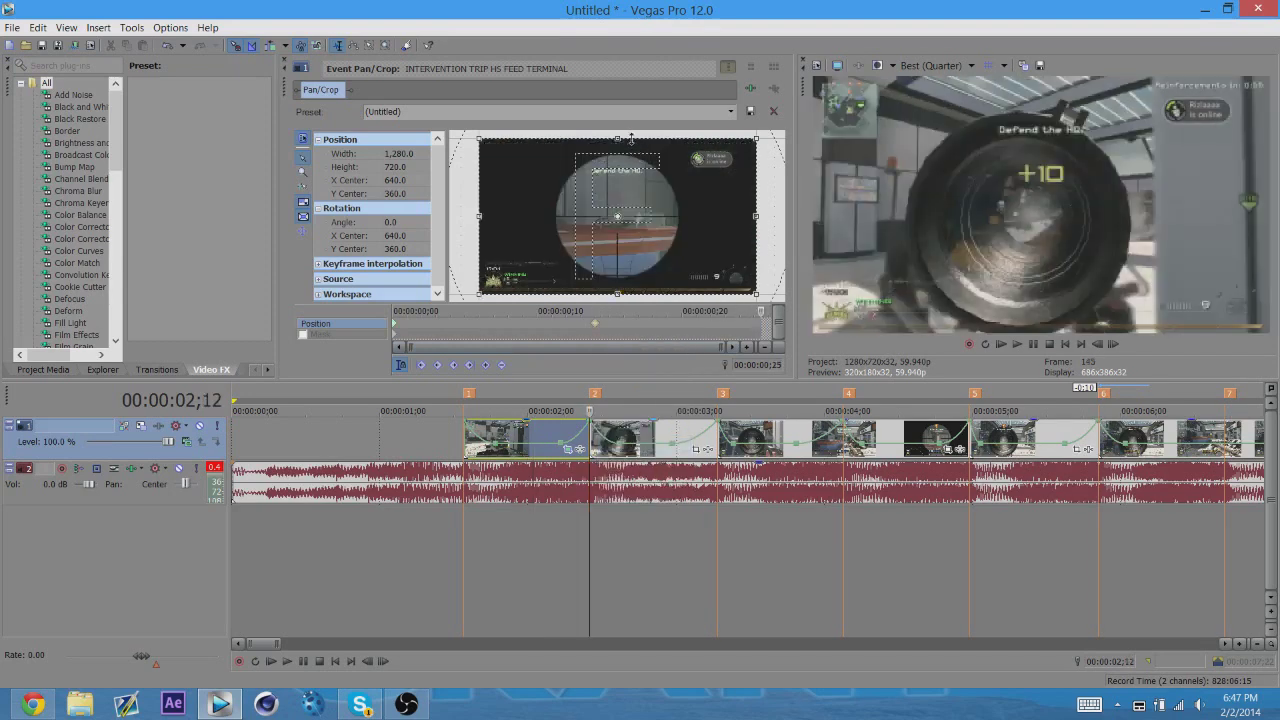
left_click_drag(631, 139, 758, 288)
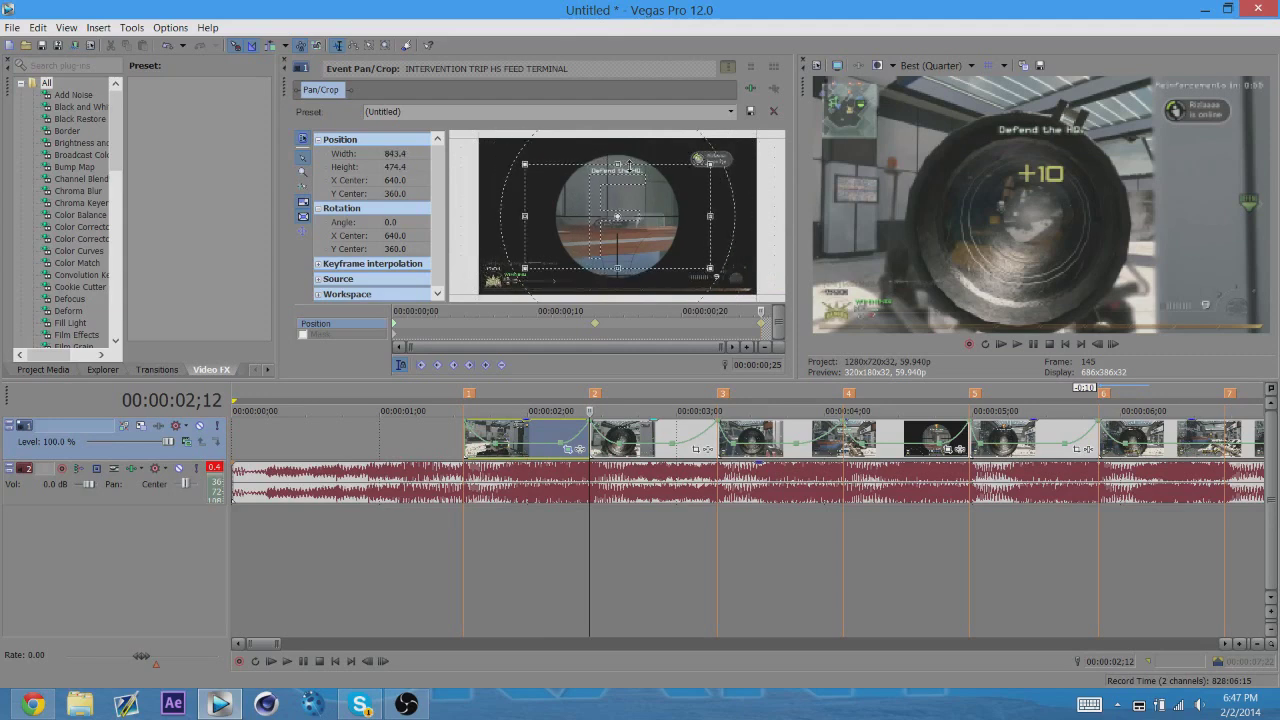
right_click(763, 328)
left_click(792, 426)
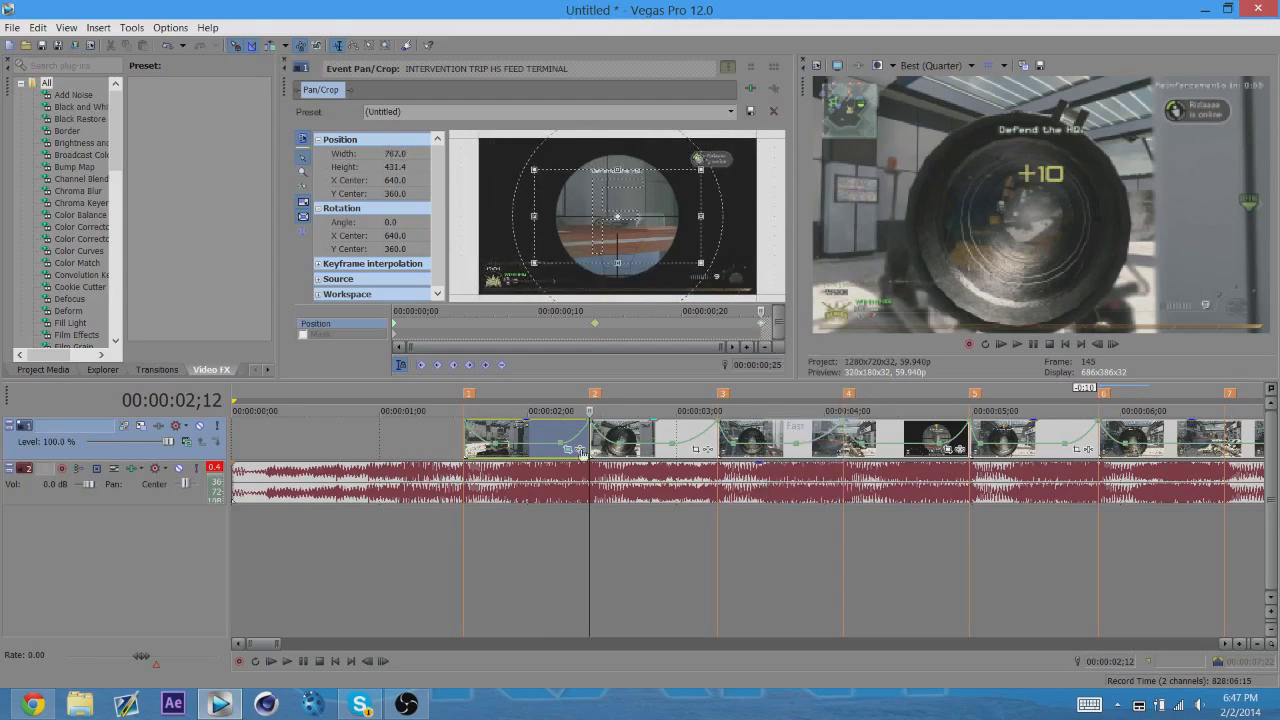
left_click(533, 435)
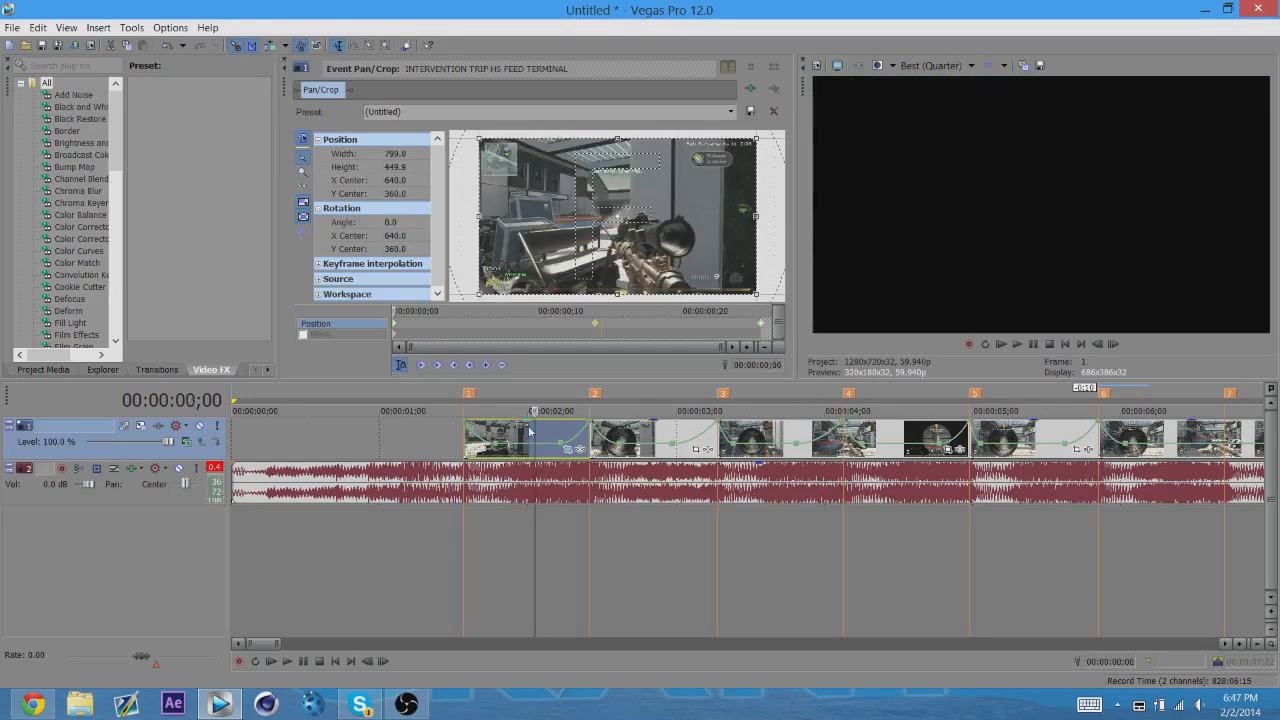
- Preview project playback and scrub through the first event's zoom animation
key("shift+b")
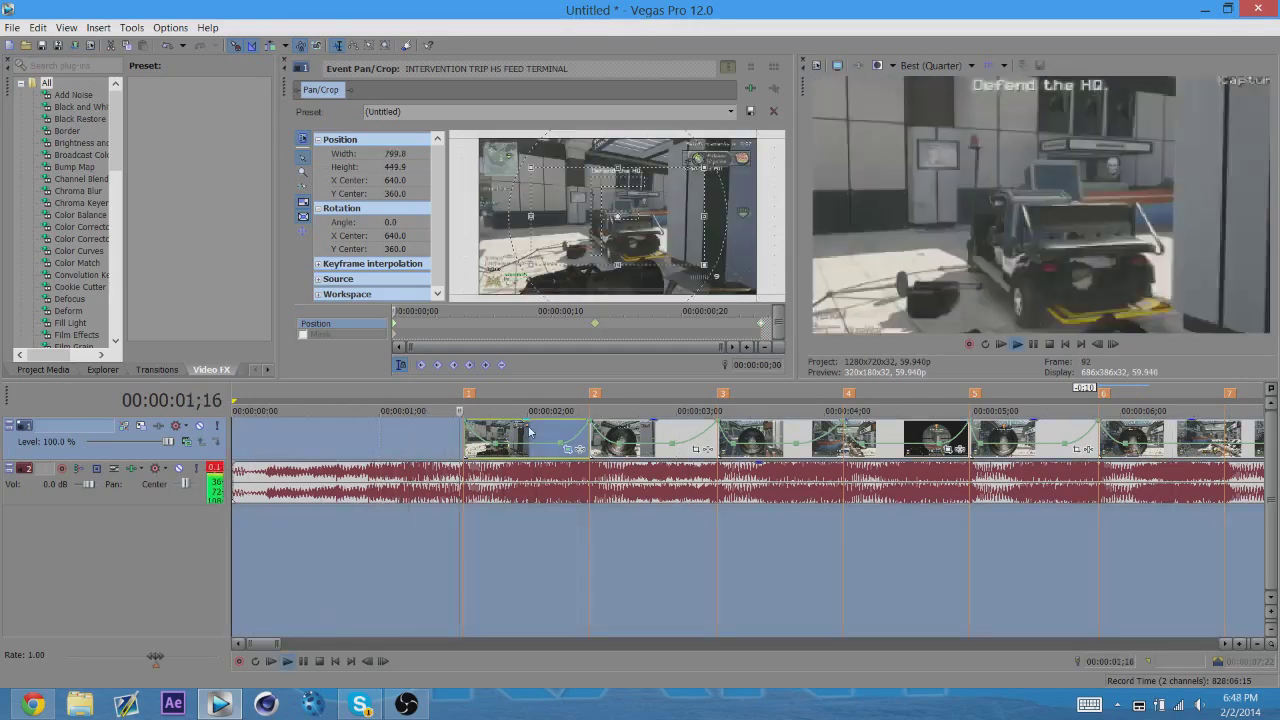
key("space")
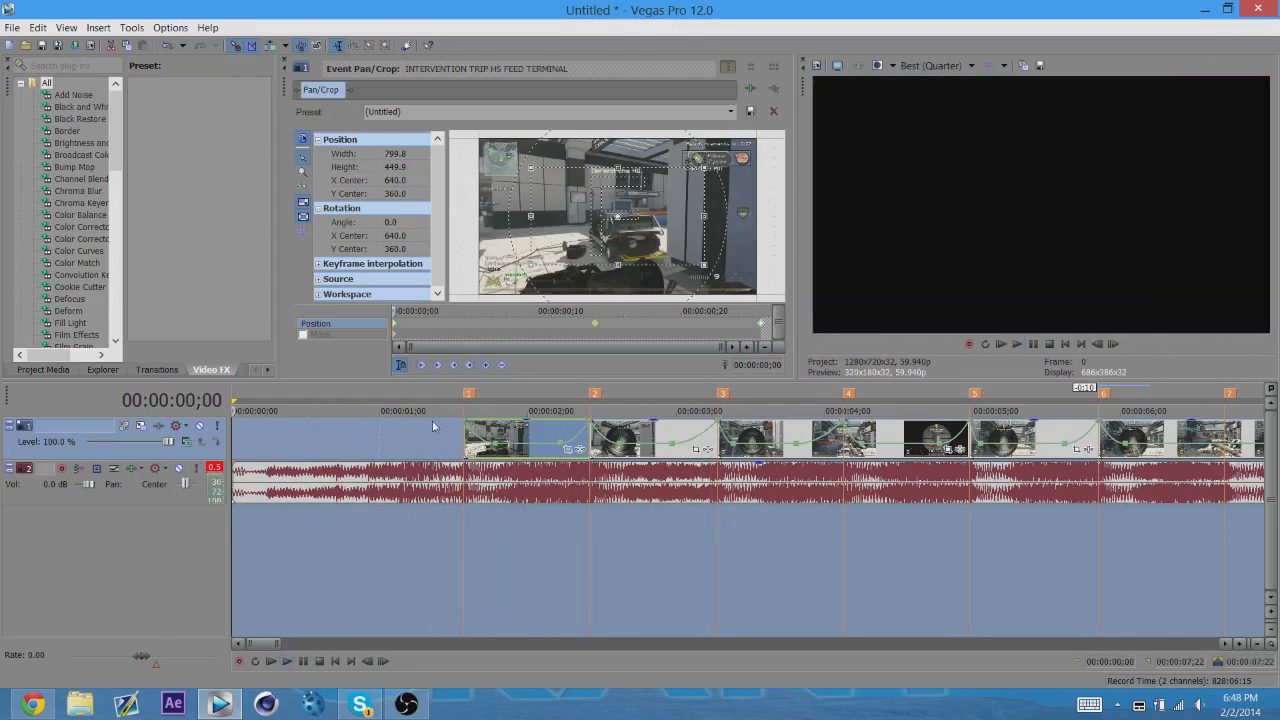
key("space")
left_click(434, 422)
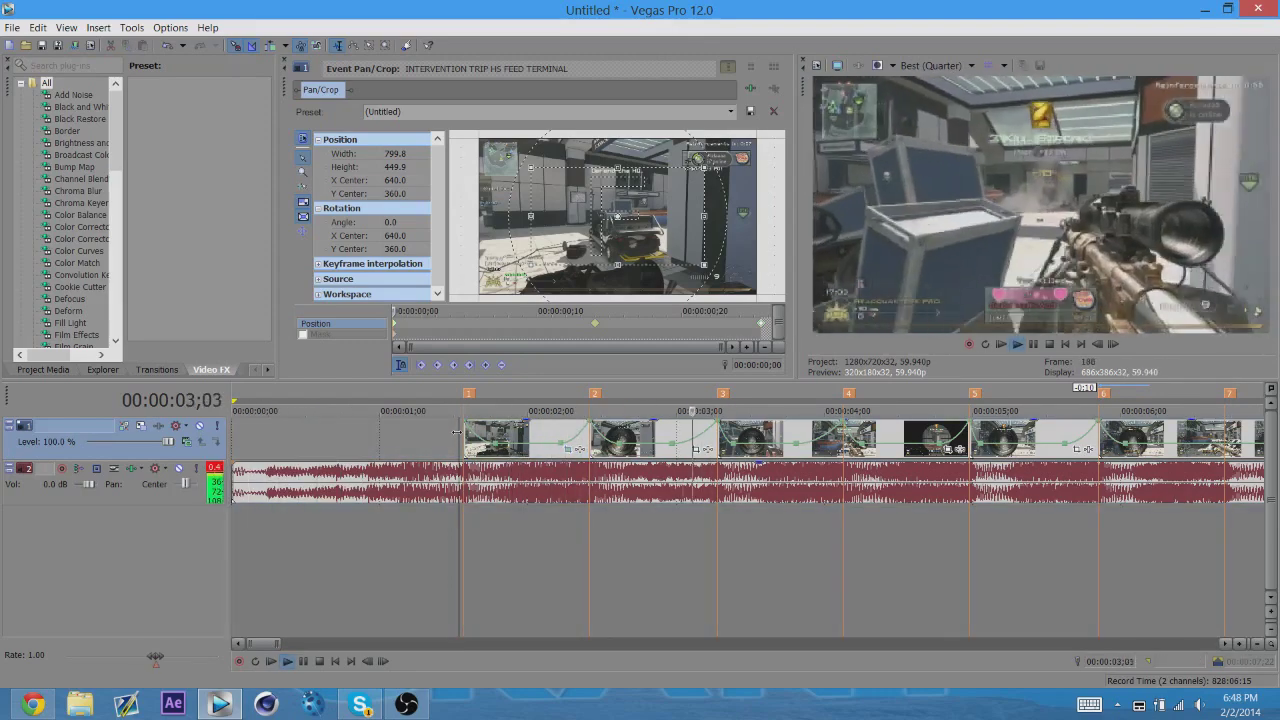
key("space")
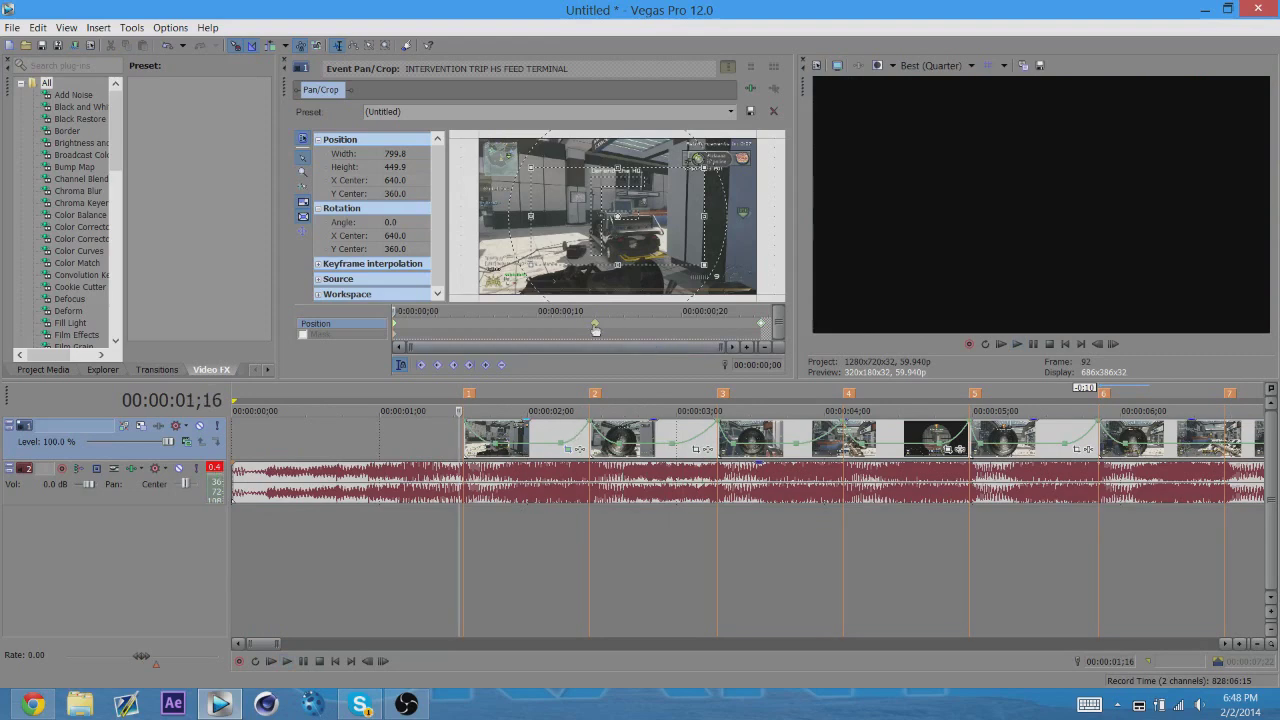
left_click_drag(598, 331, 628, 337)
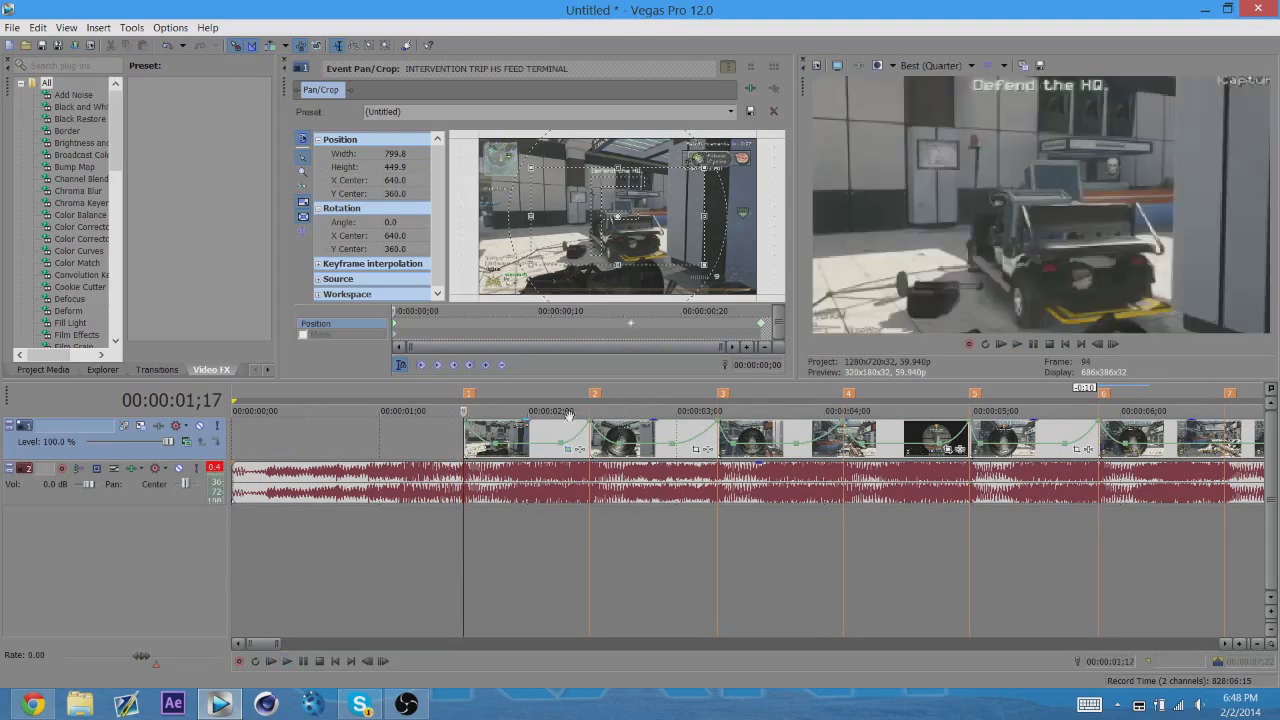
- Select the first gameplay event and replay the project from the start
left_click(541, 440)
key("Home")
key("space")
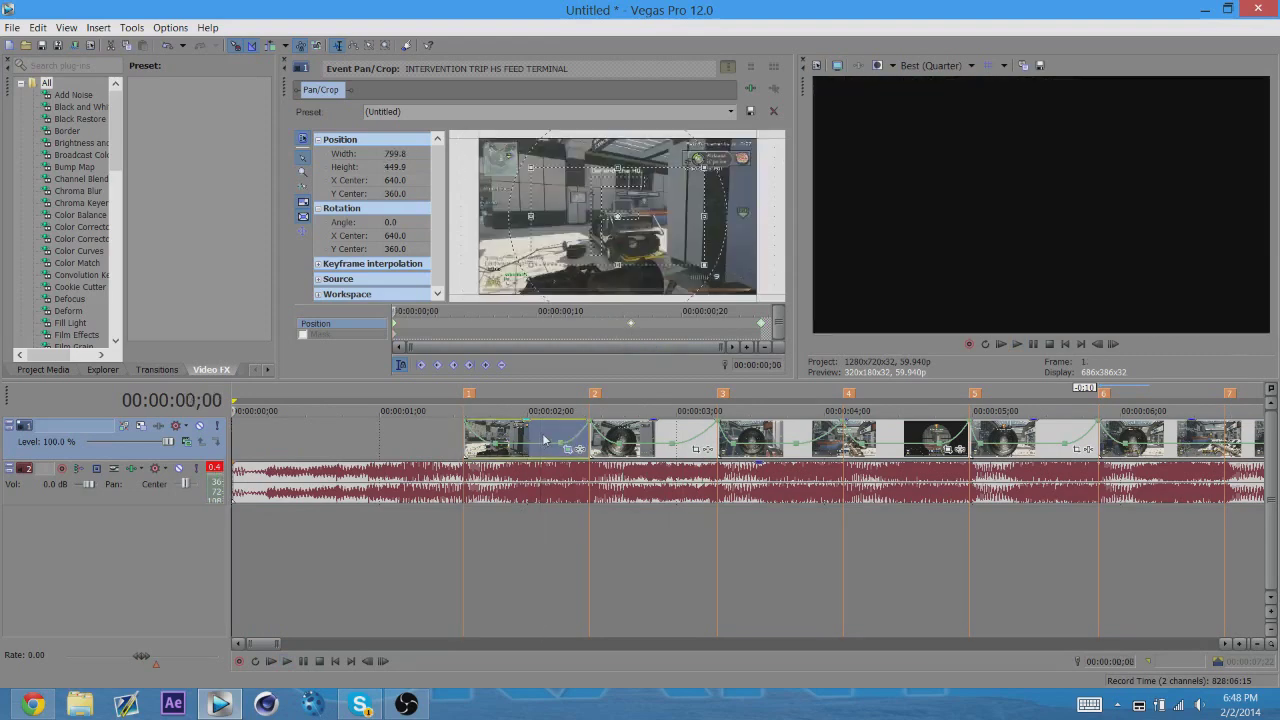
key("space")
double_click(535, 398)
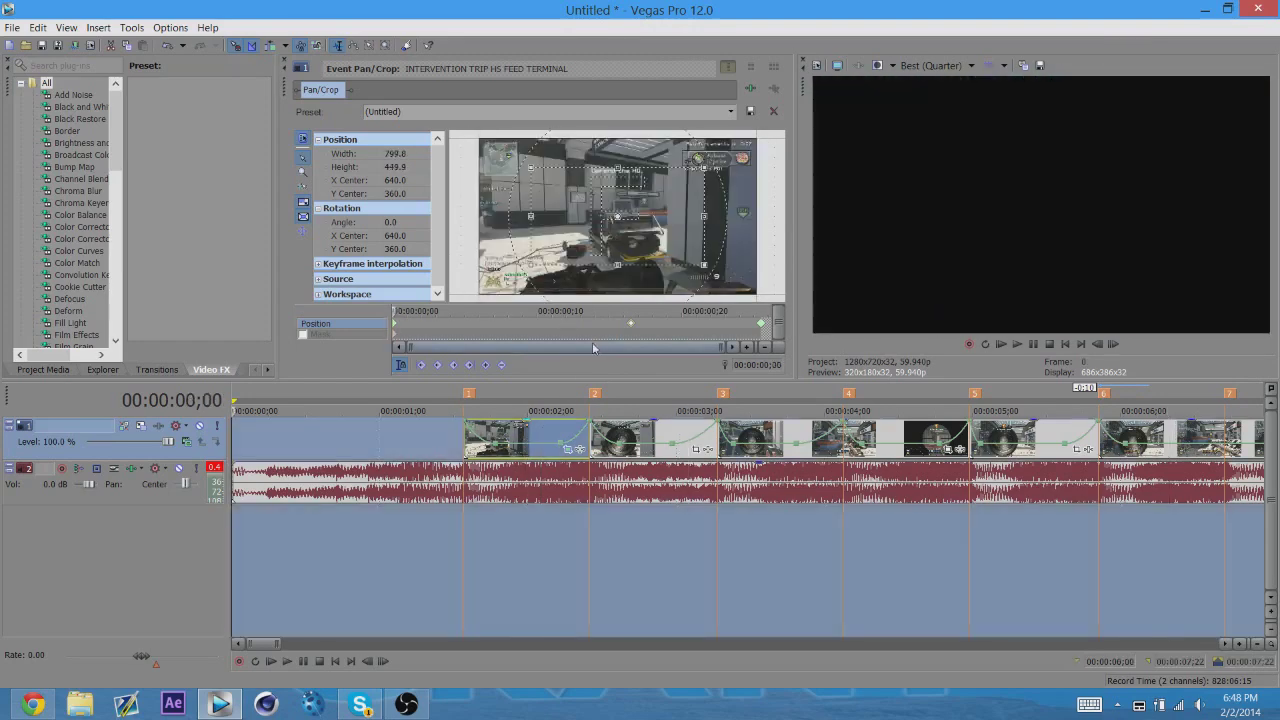
- Replay from just before the first event, then select the second gameplay event
left_click(435, 429)
key("space")
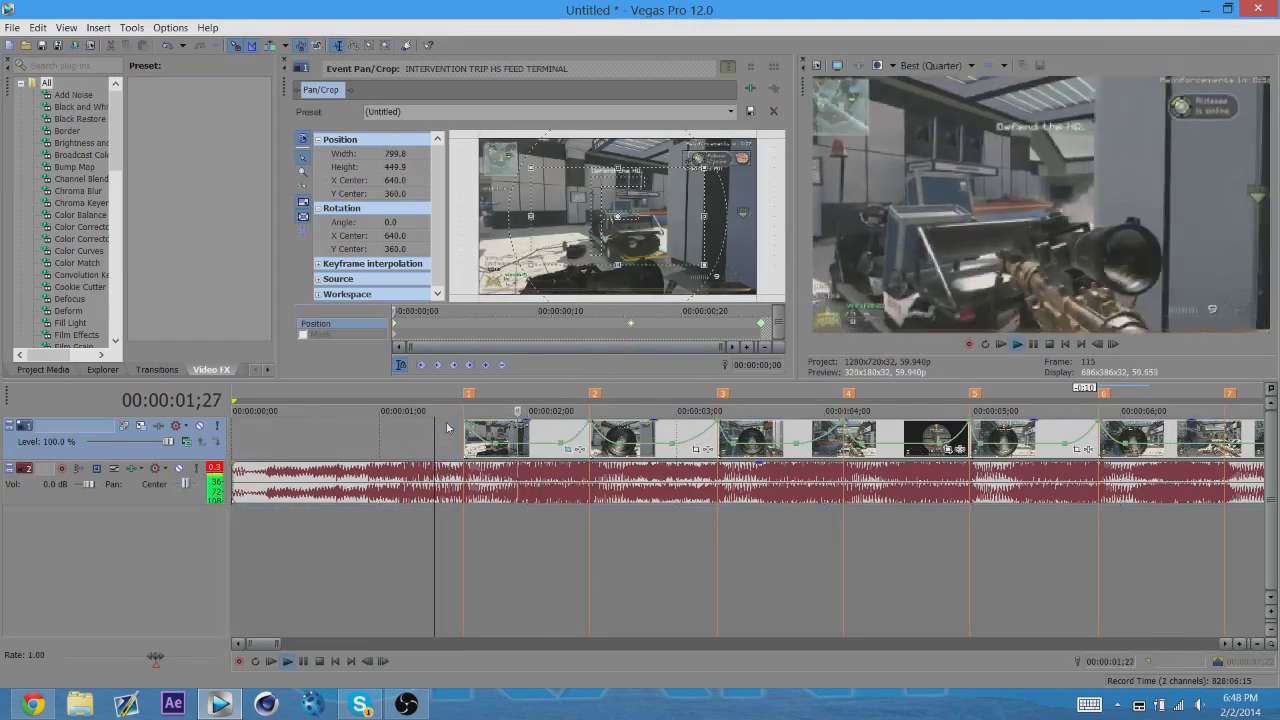
key("space")
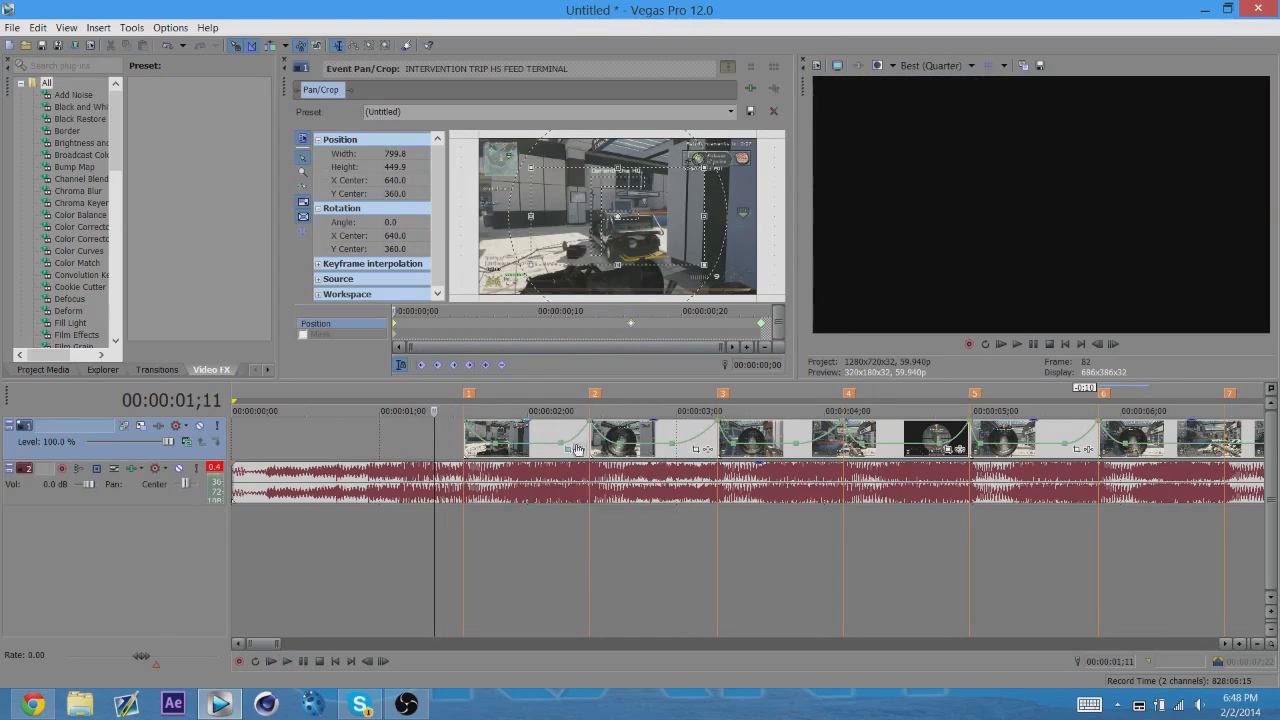
left_click(591, 437)
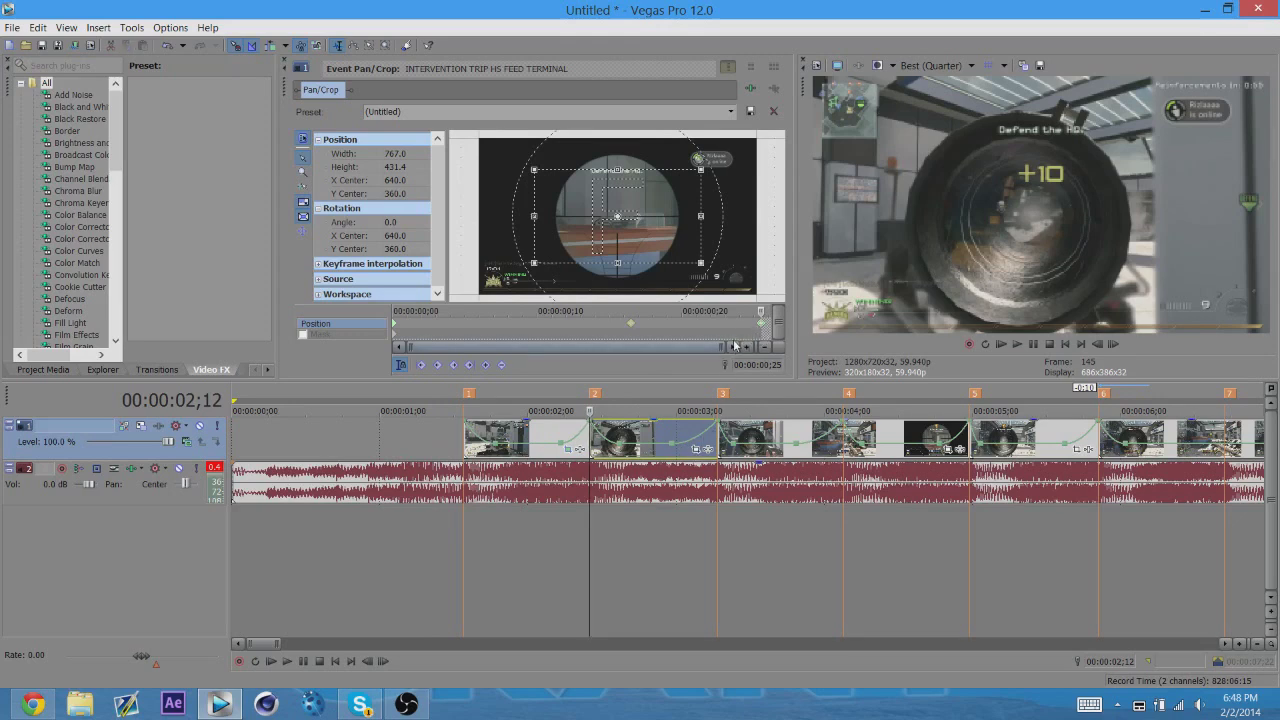
- Apply the zoomed crop at the second event's start, then restore full frame at 2;28 with Slow easing
left_click(698, 452)
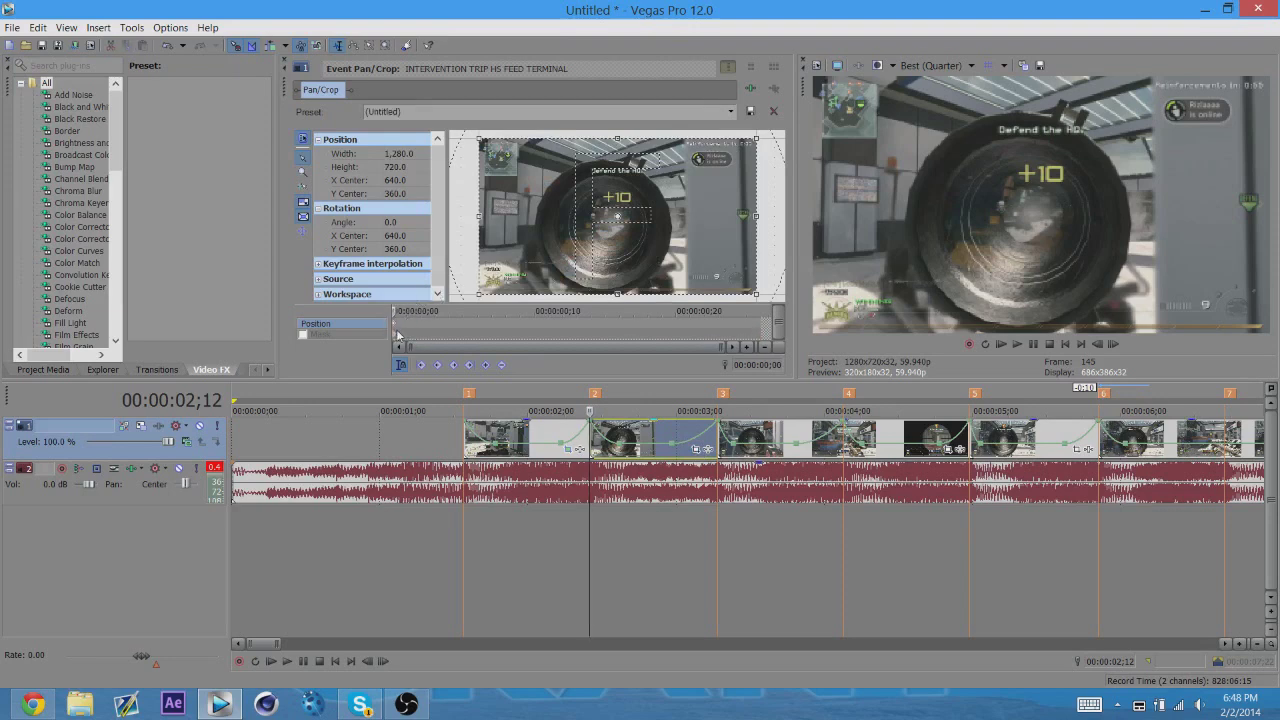
left_click(397, 334)
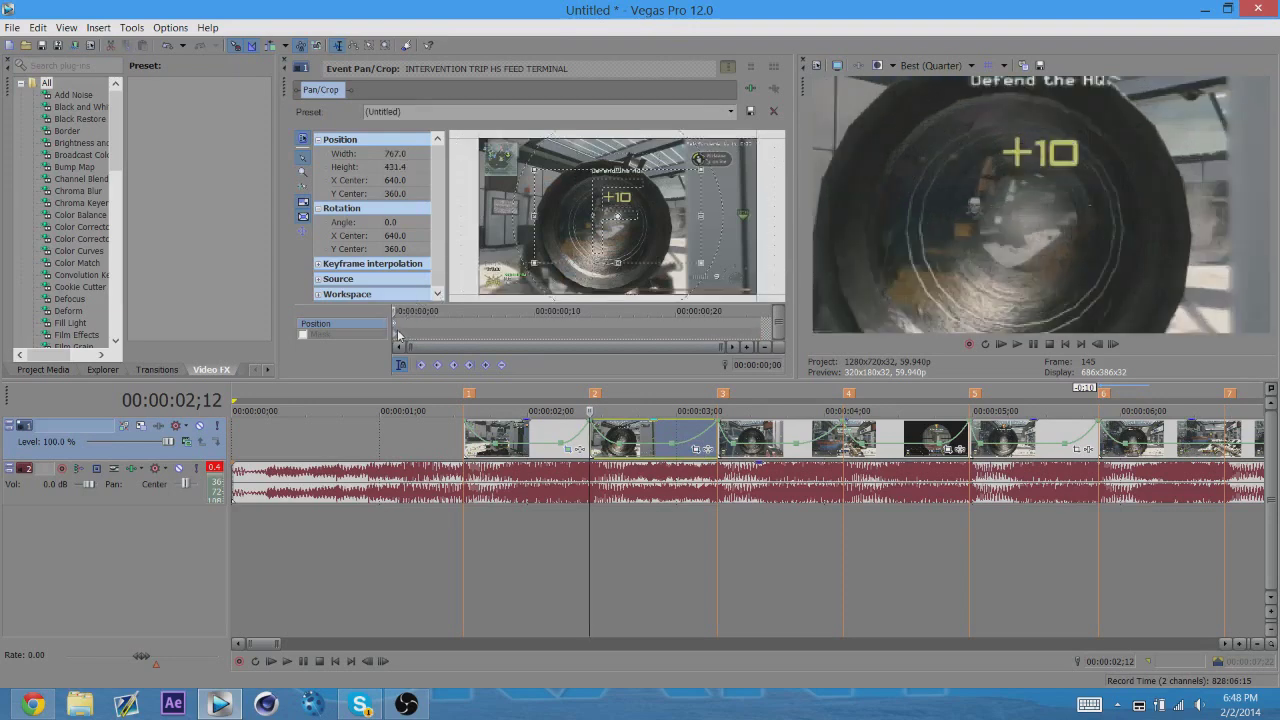
left_click(666, 434)
right_click(612, 213)
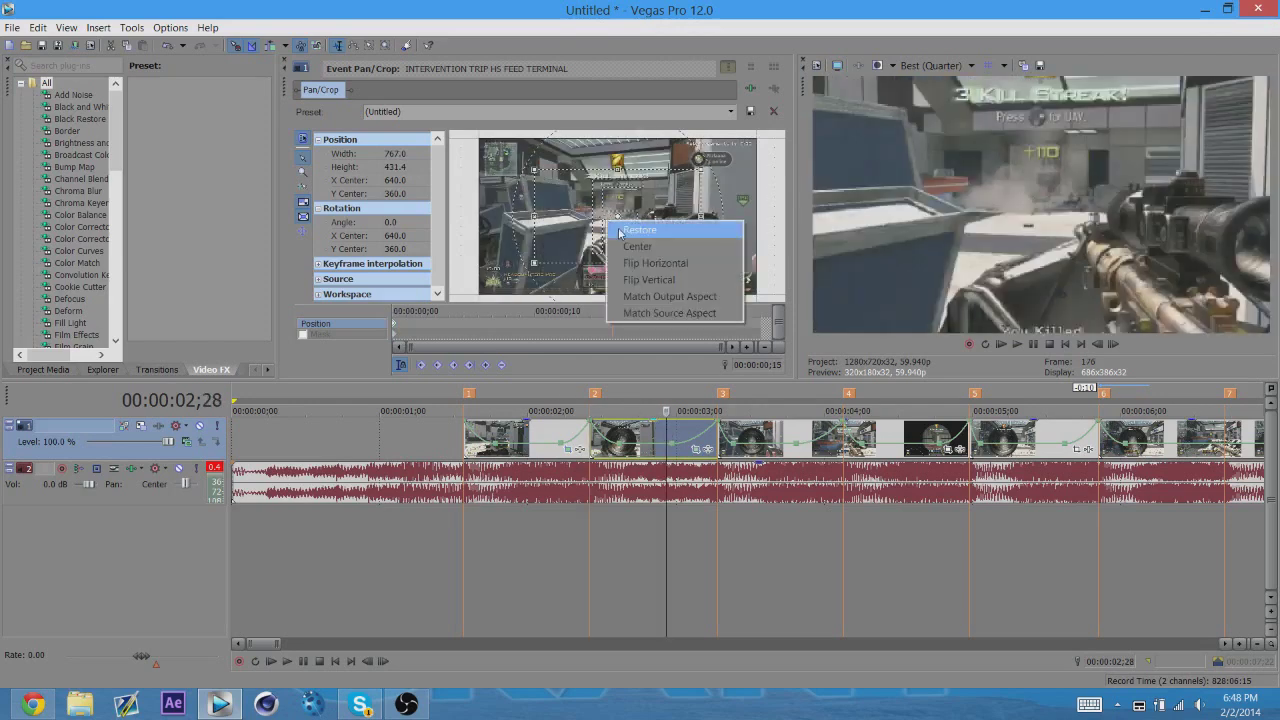
left_click(635, 221)
right_click(613, 332)
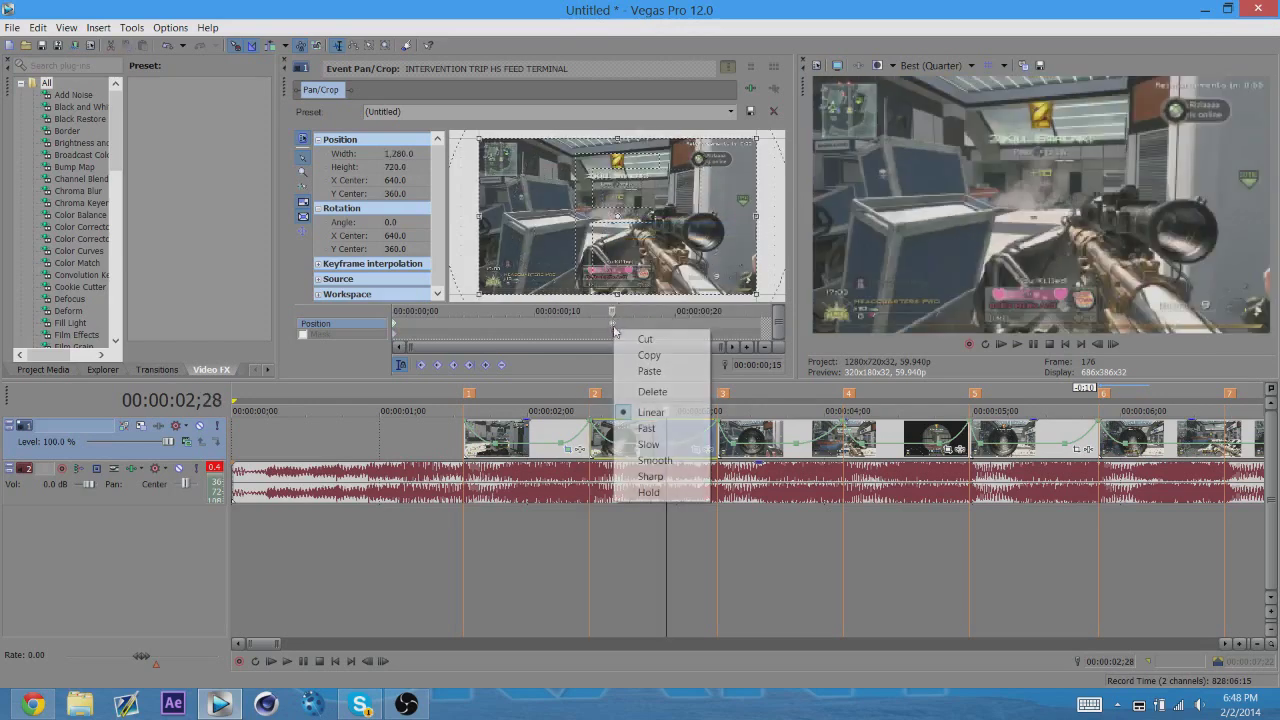
left_click(640, 443)
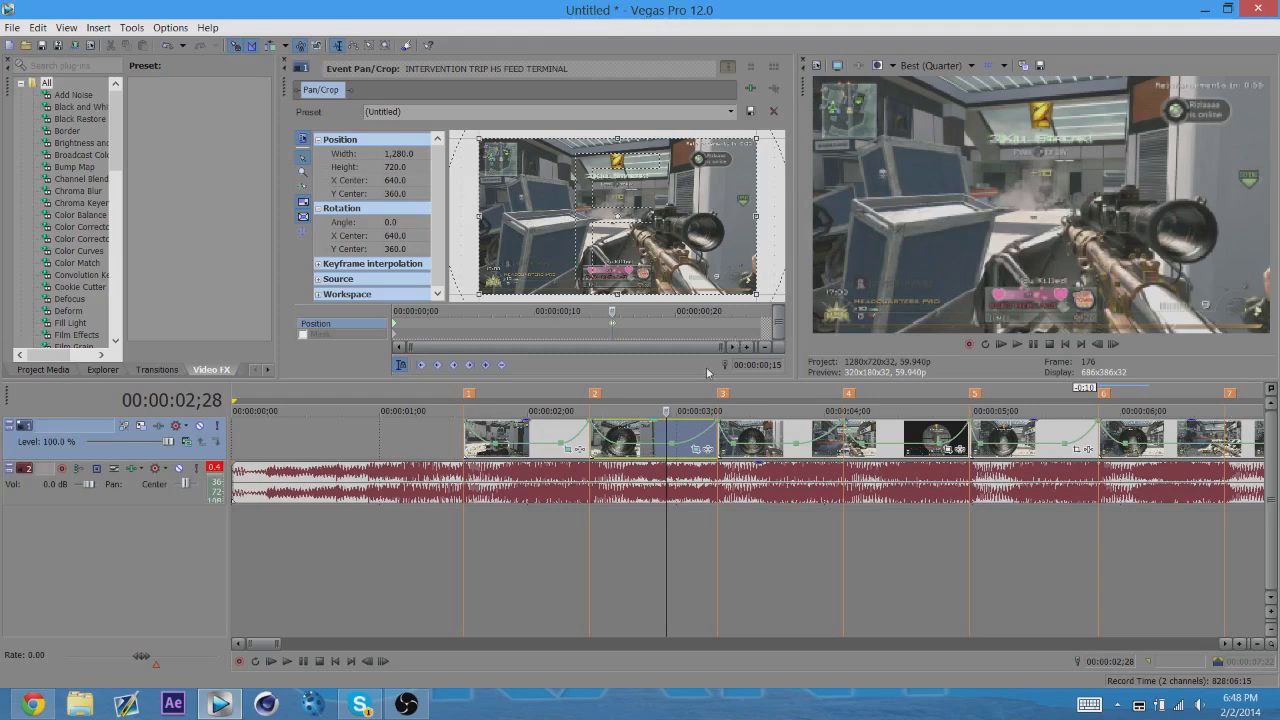
- Paste the tight 767x431.4 zoom at the clip's end and preview playback from 2;28
left_click(760, 323)
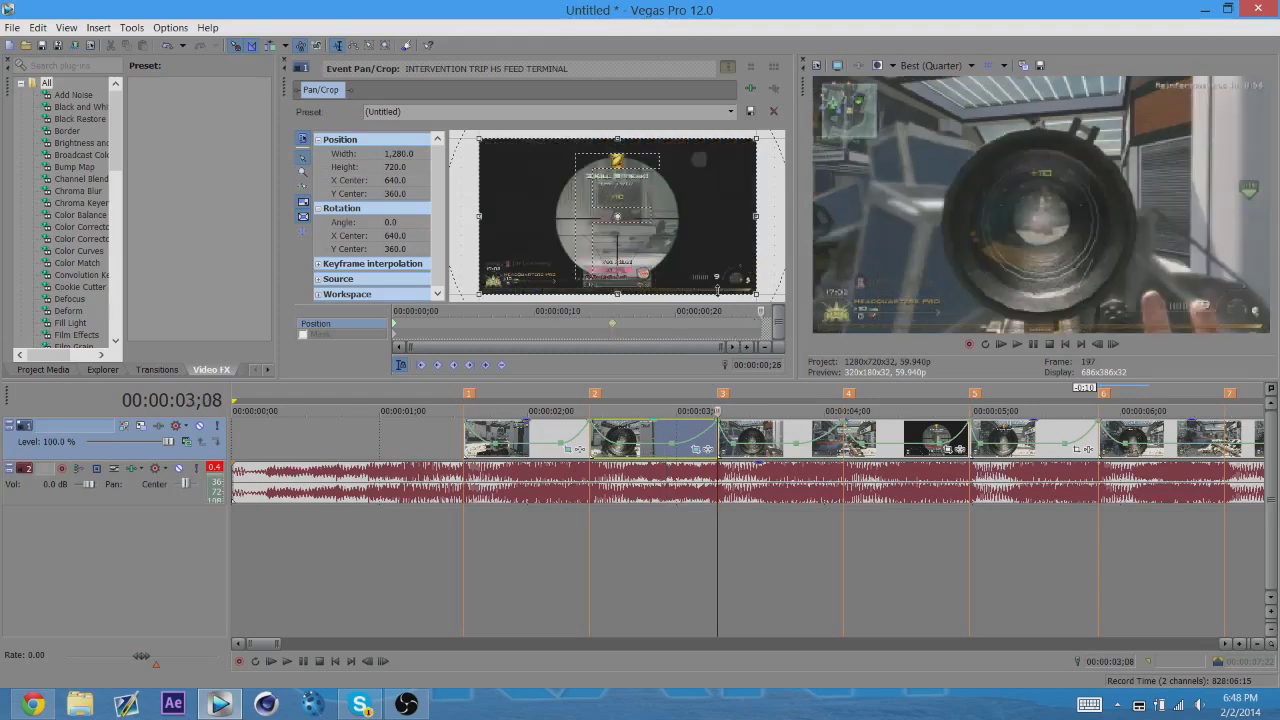
key("ctrl+v")
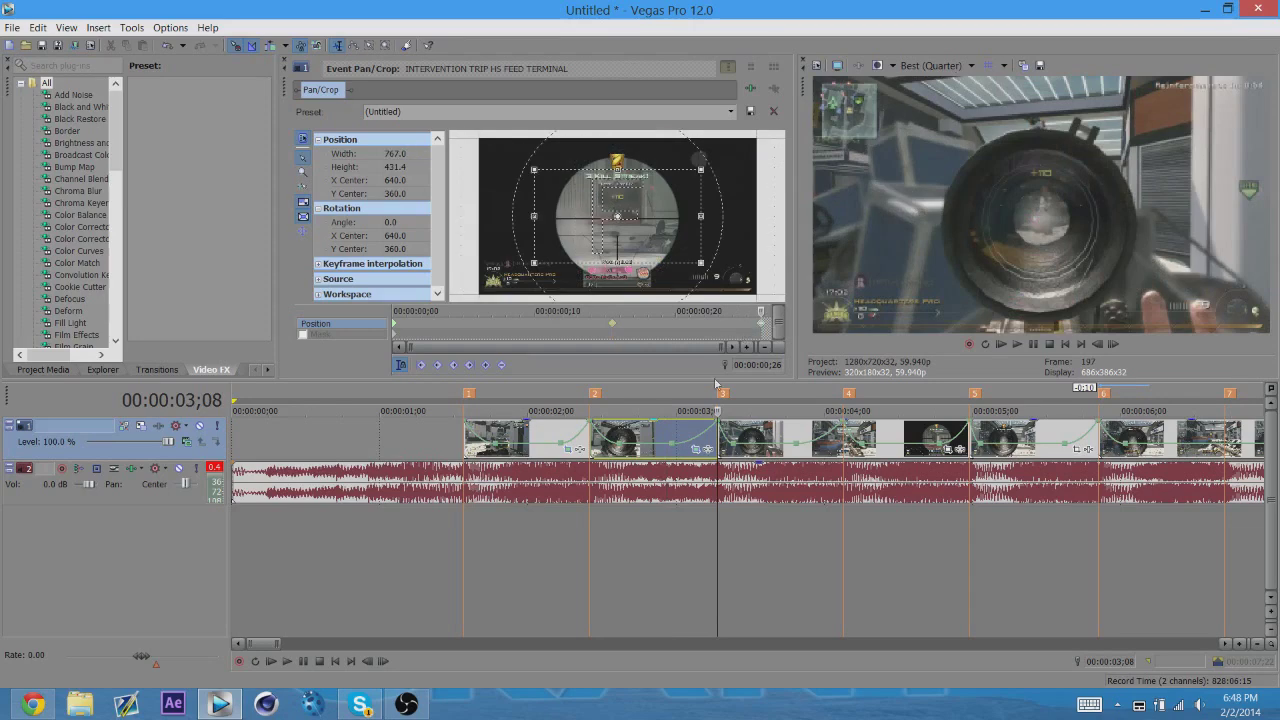
left_click(667, 432)
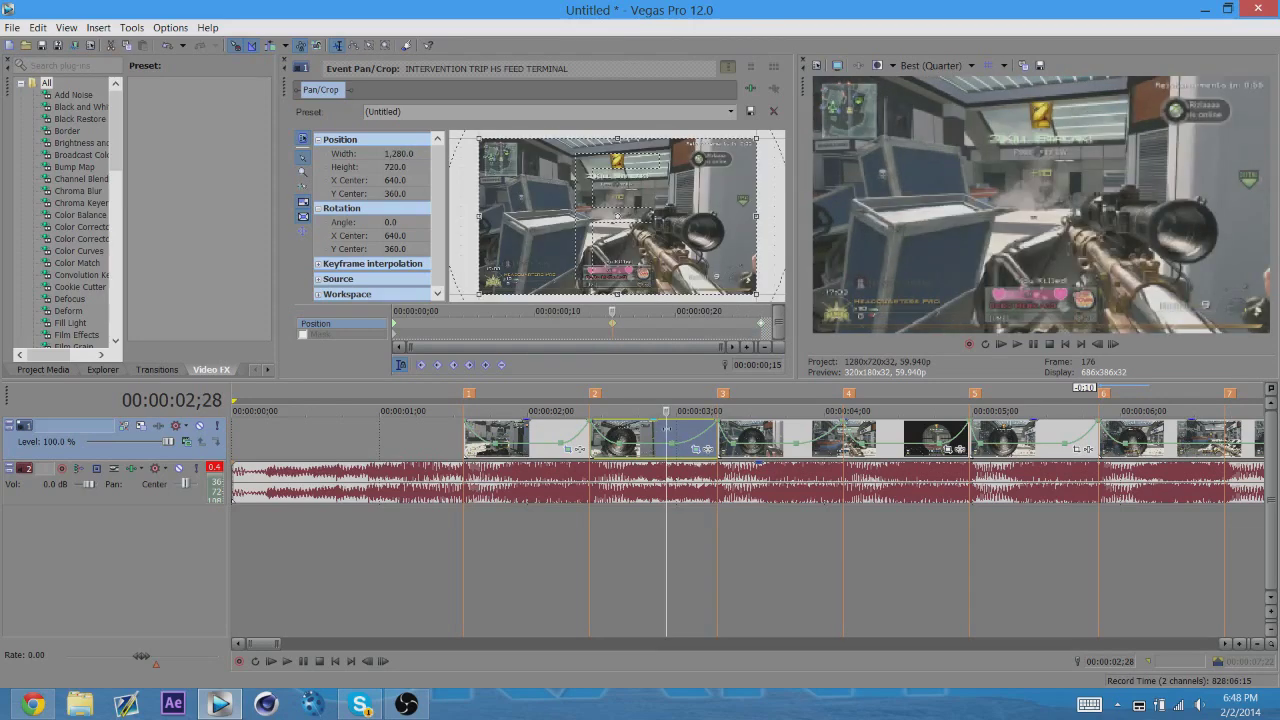
key("space")
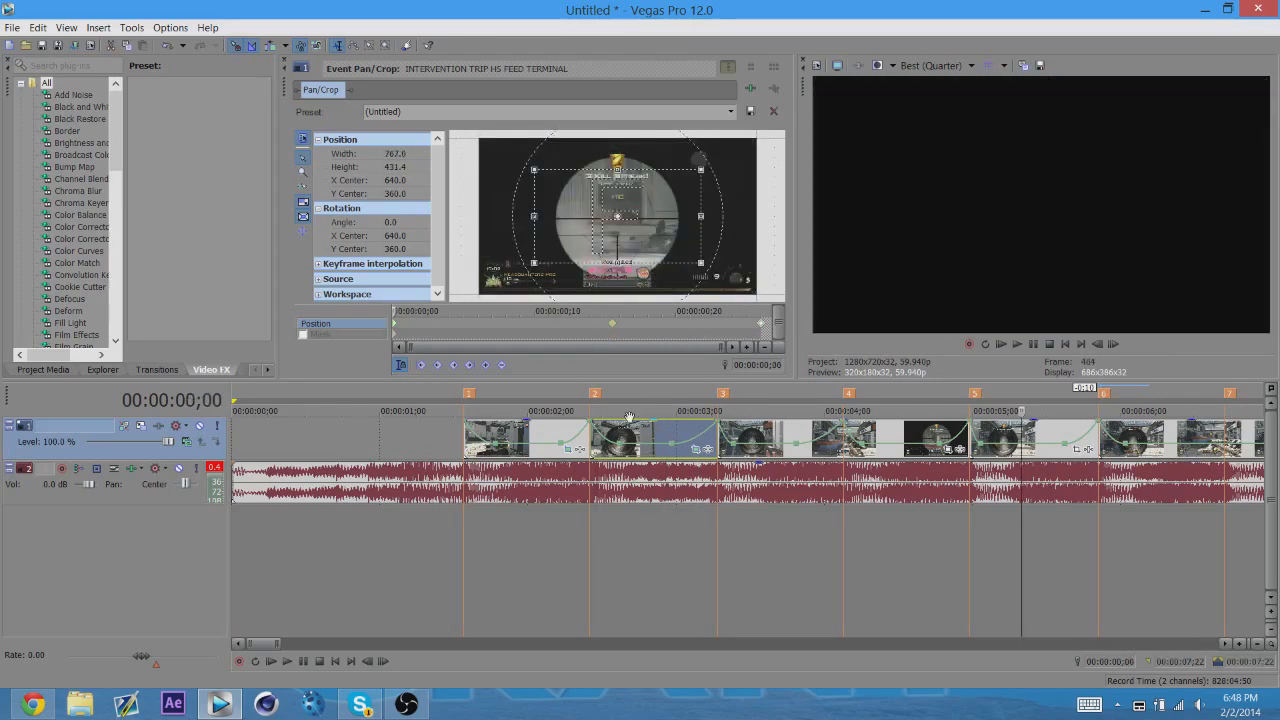
key("space")
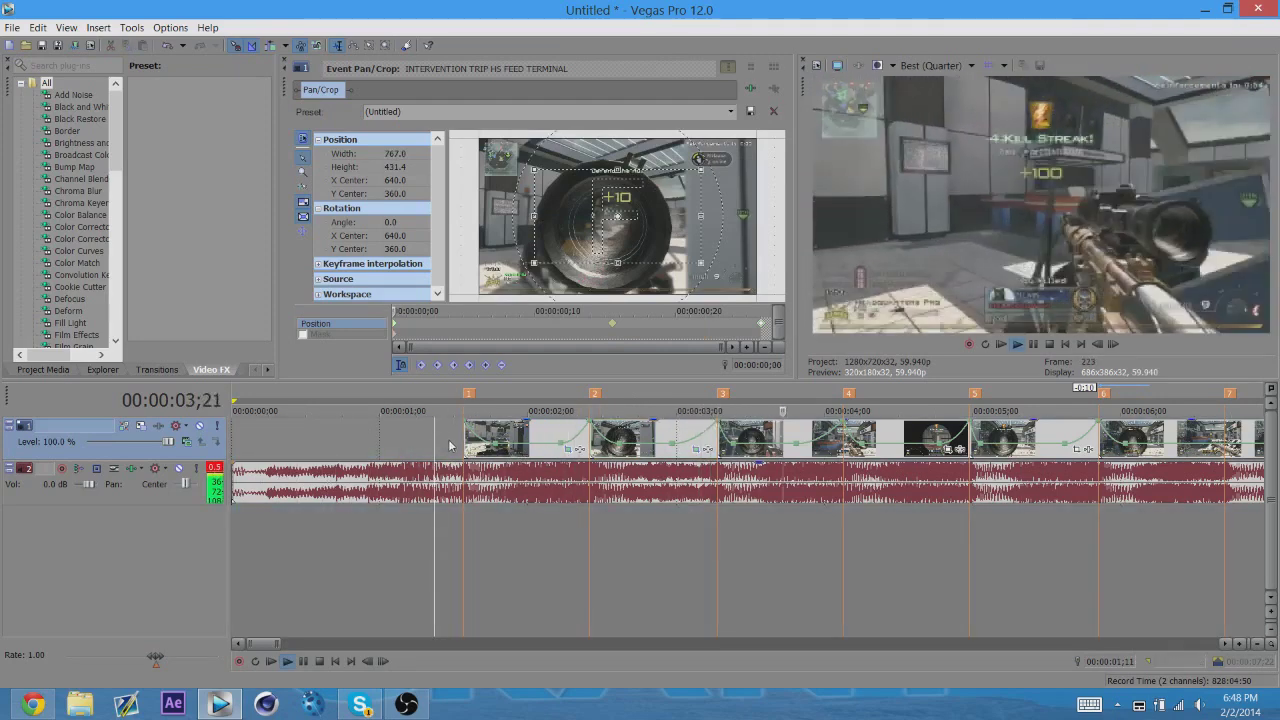
key("space")
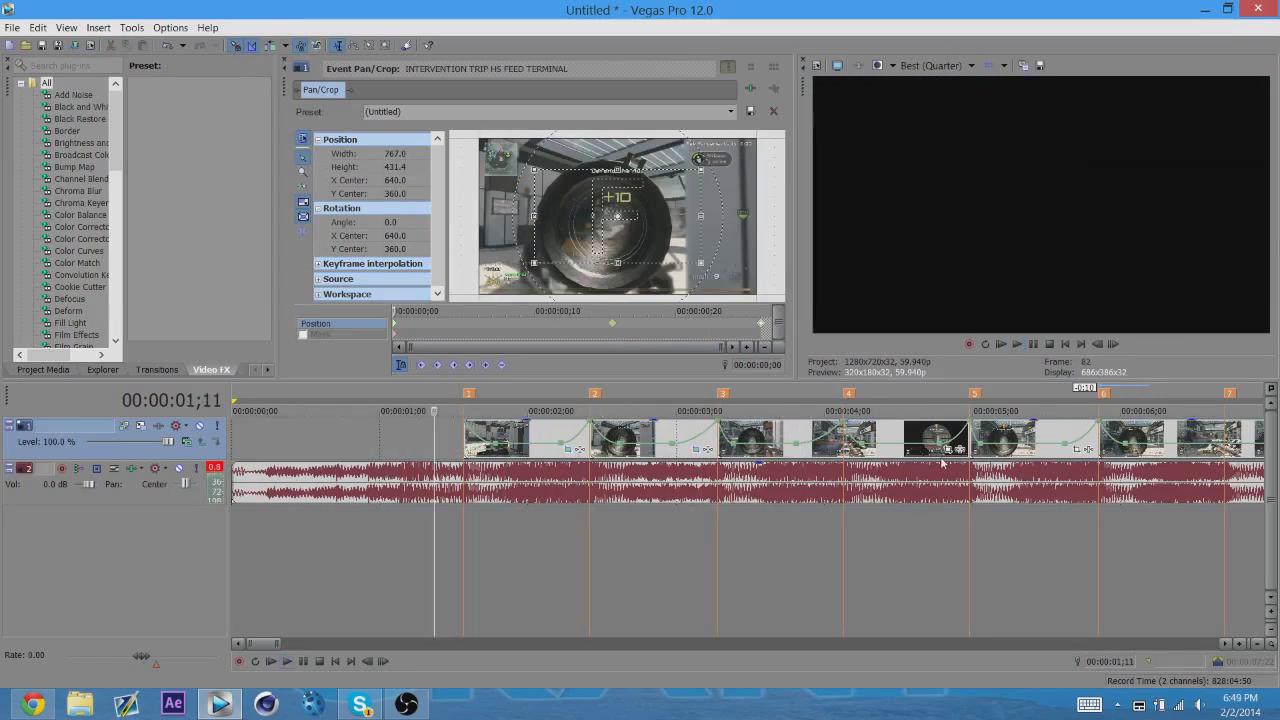
- Restore the third clip's crop to full frame at 4;00 with Slow interpolation
left_click(845, 456)
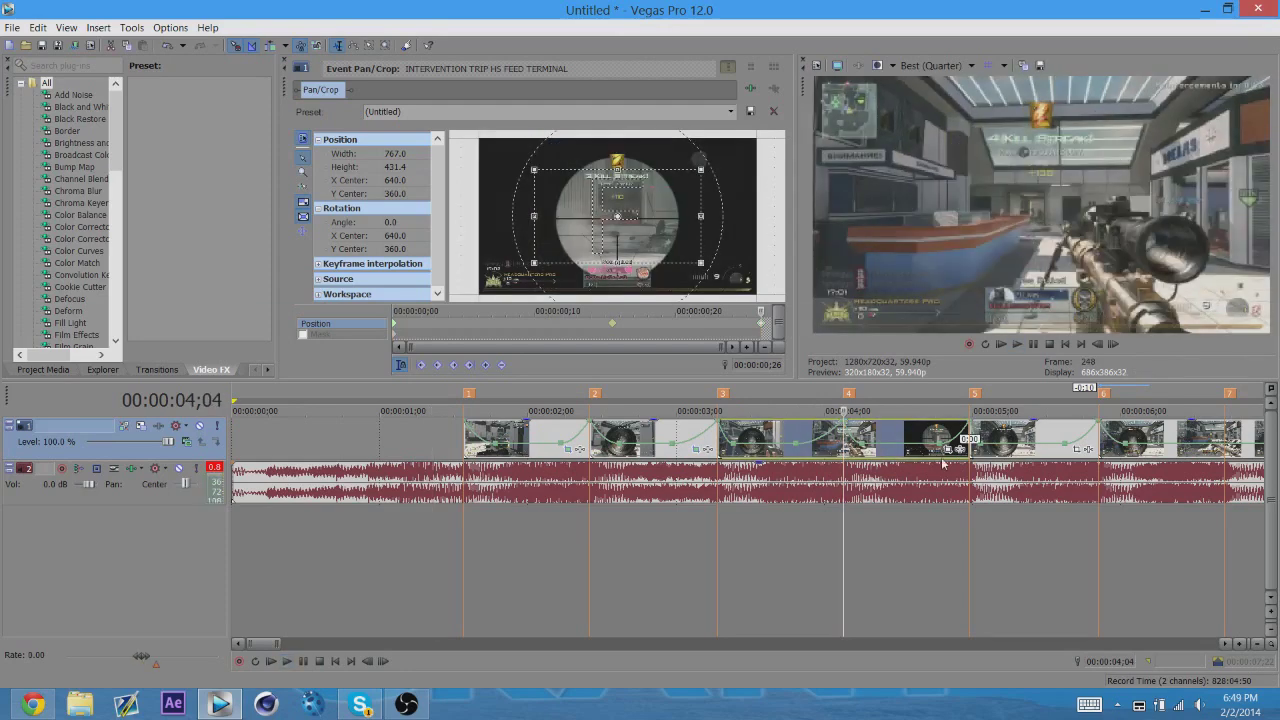
left_click(948, 451)
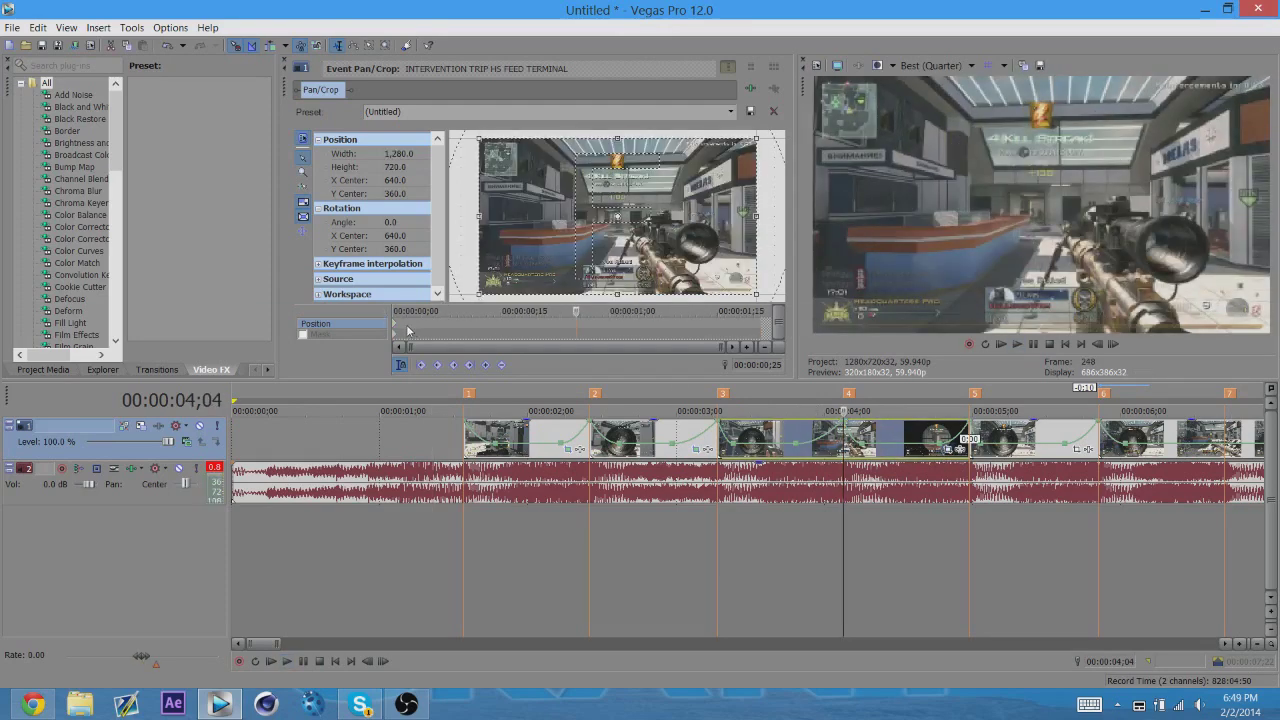
scroll(450, 272, "up", 5)
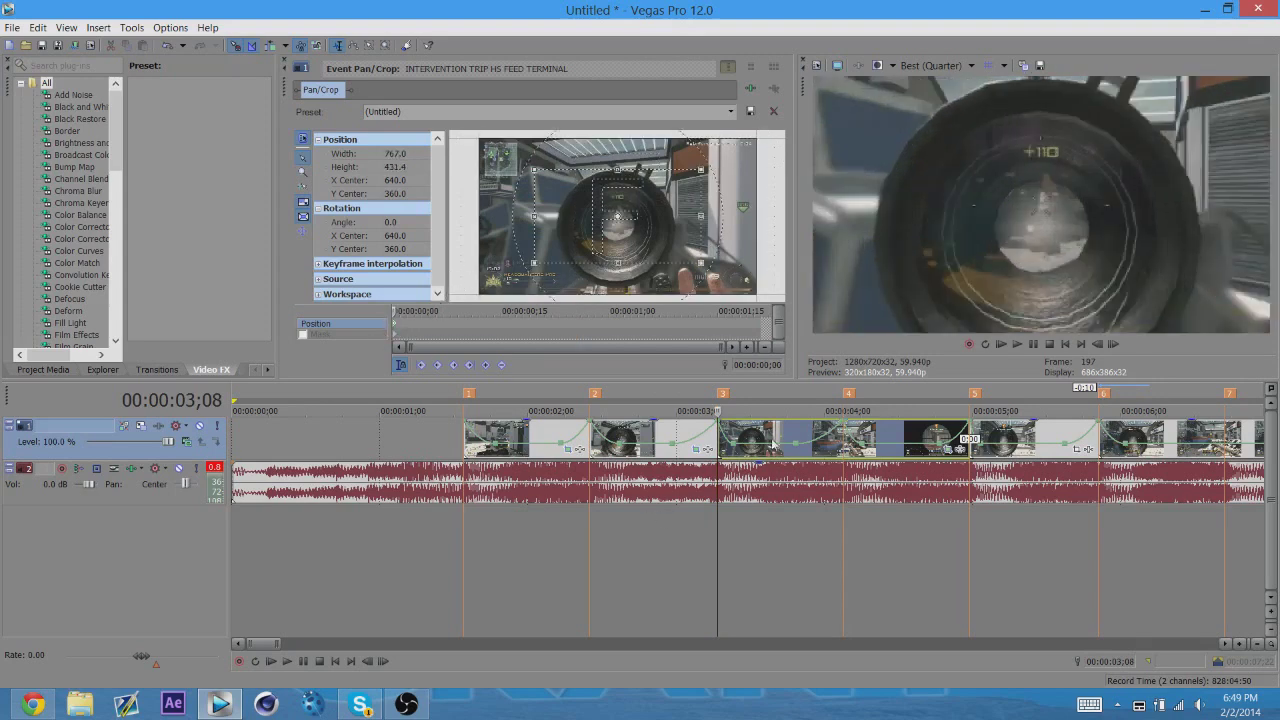
left_click(826, 447)
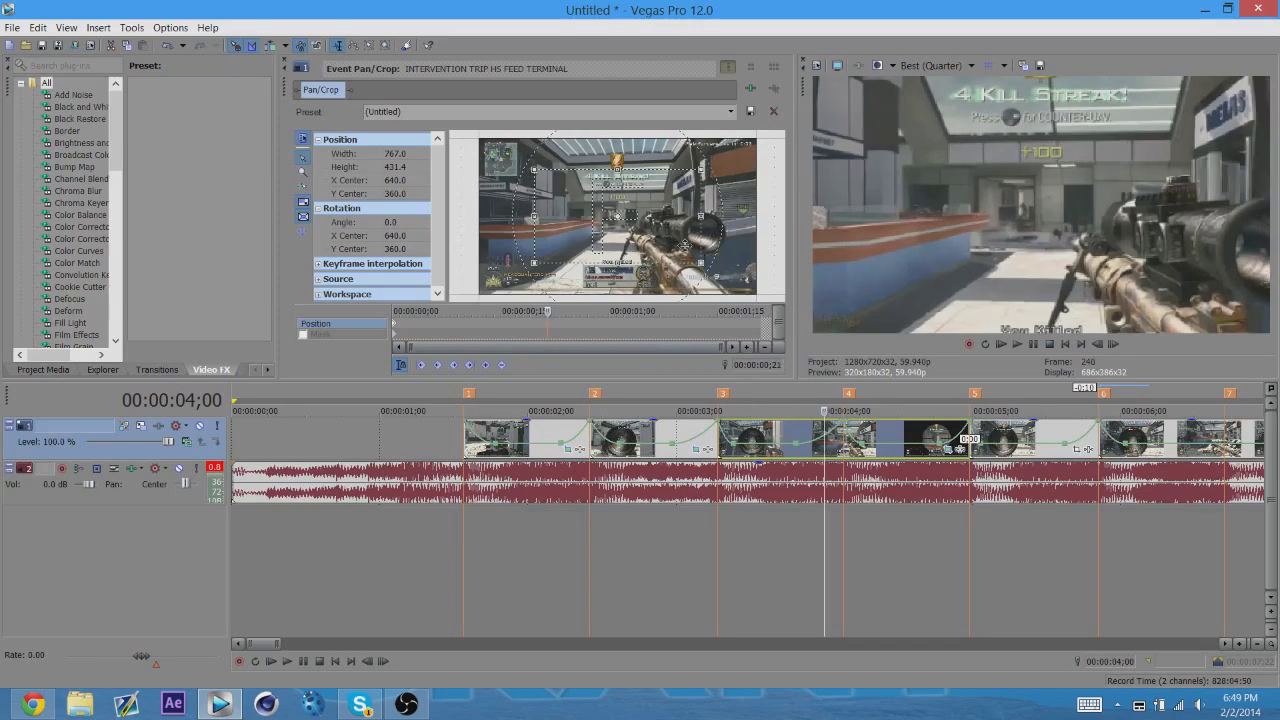
right_click(680, 242)
left_click(700, 247)
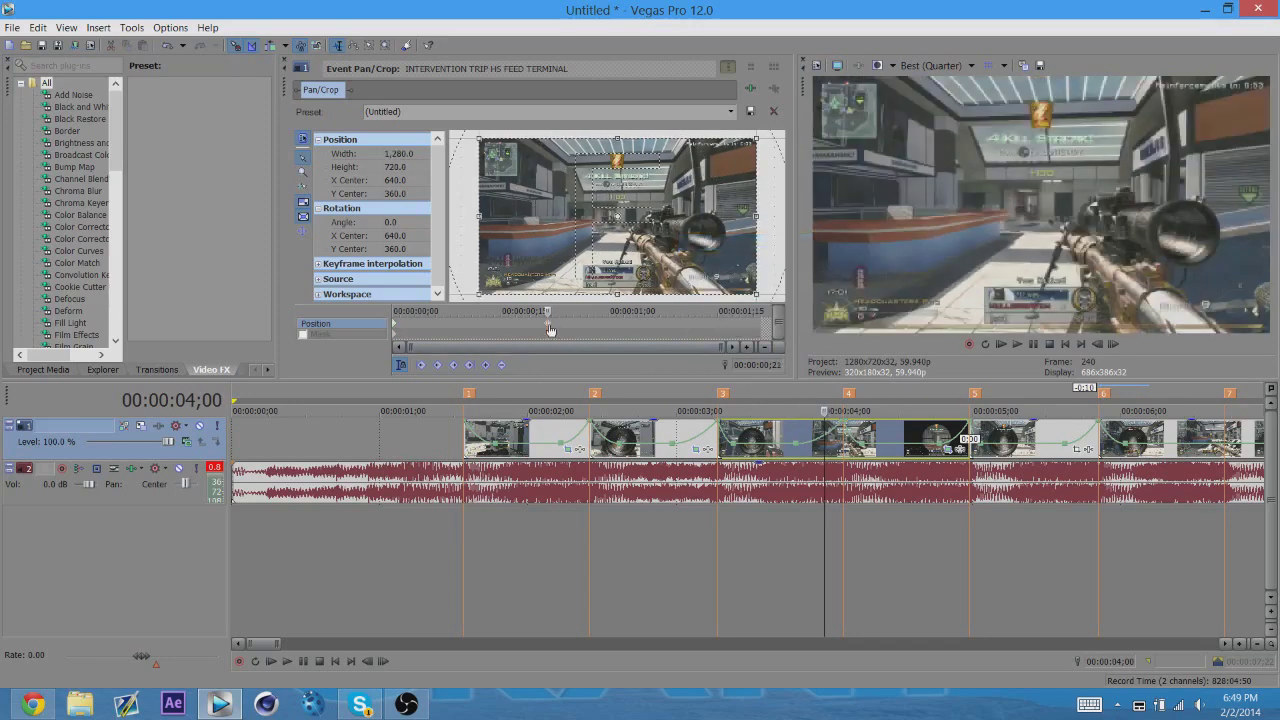
right_click(549, 330)
left_click(586, 438)
- Zoom the crop partway in at 4;04 and change that keyframe's interpolation
left_click(843, 440)
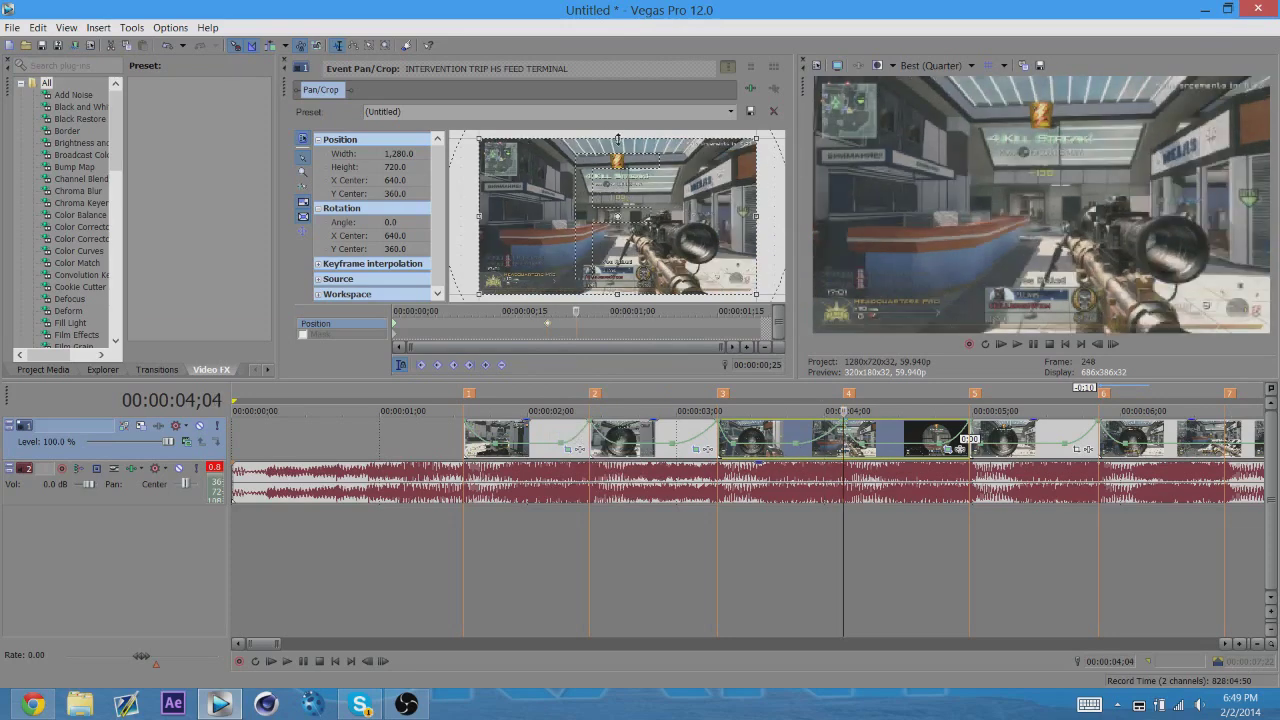
left_click_drag(755, 293, 730, 280)
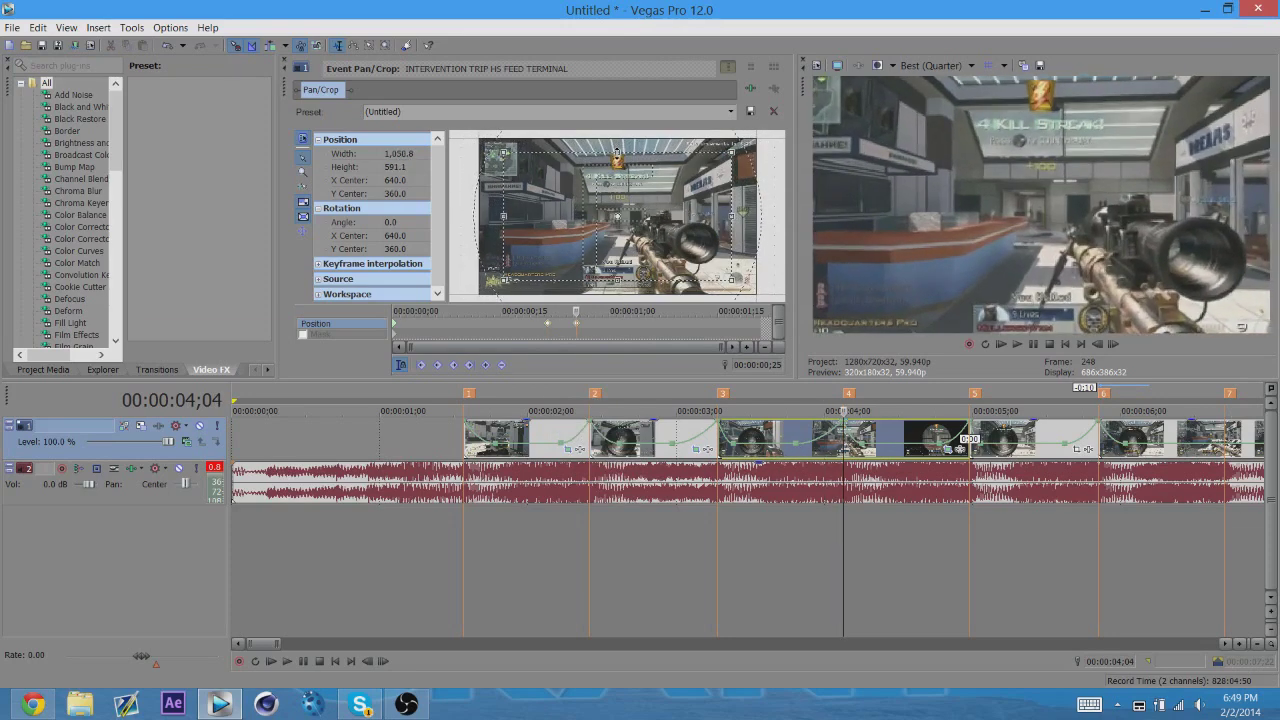
right_click(577, 328)
left_click(650, 438)
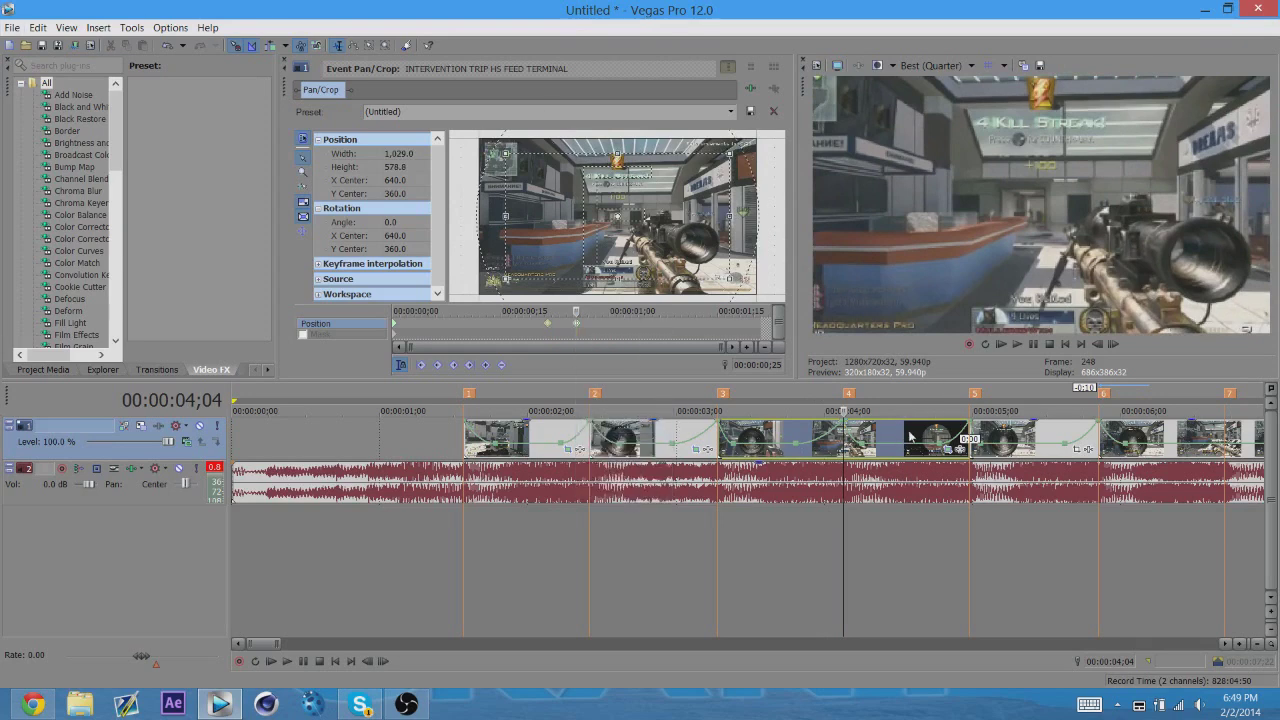
- Restore full frame at 4;17 with Slow interpolation
left_click(908, 436)
right_click(663, 251)
left_click(680, 258)
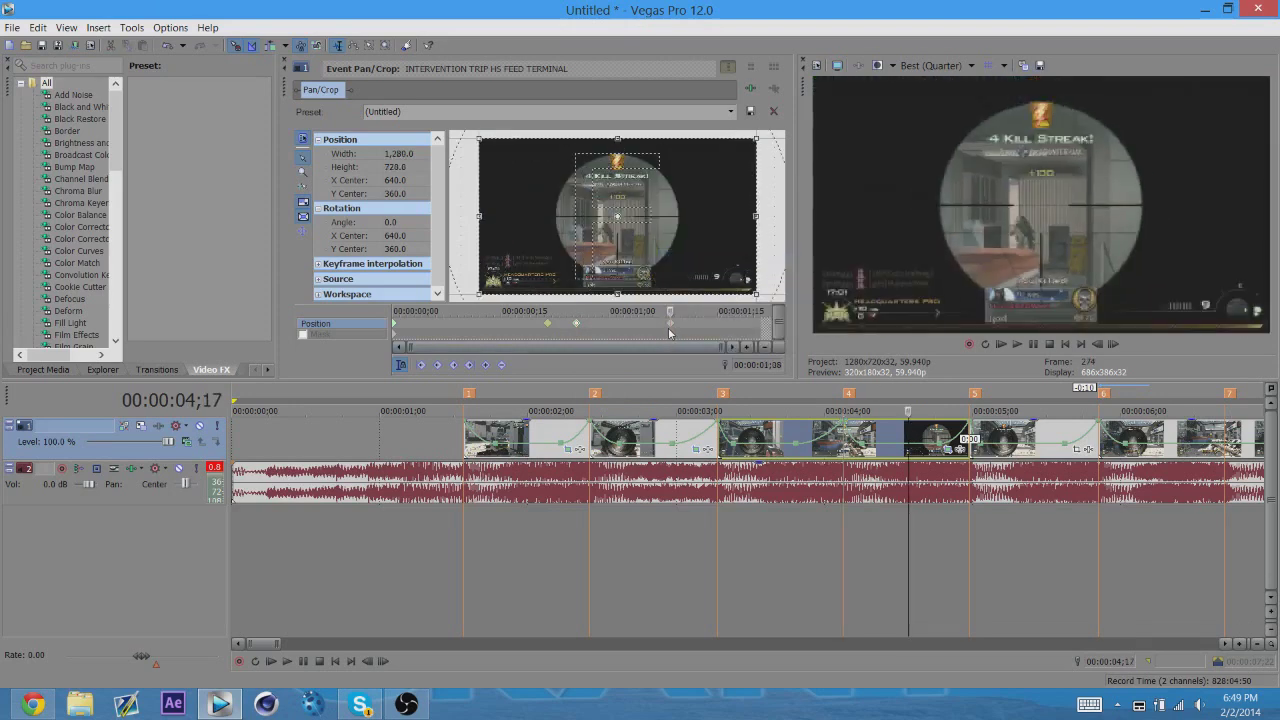
right_click(672, 331)
left_click(700, 440)
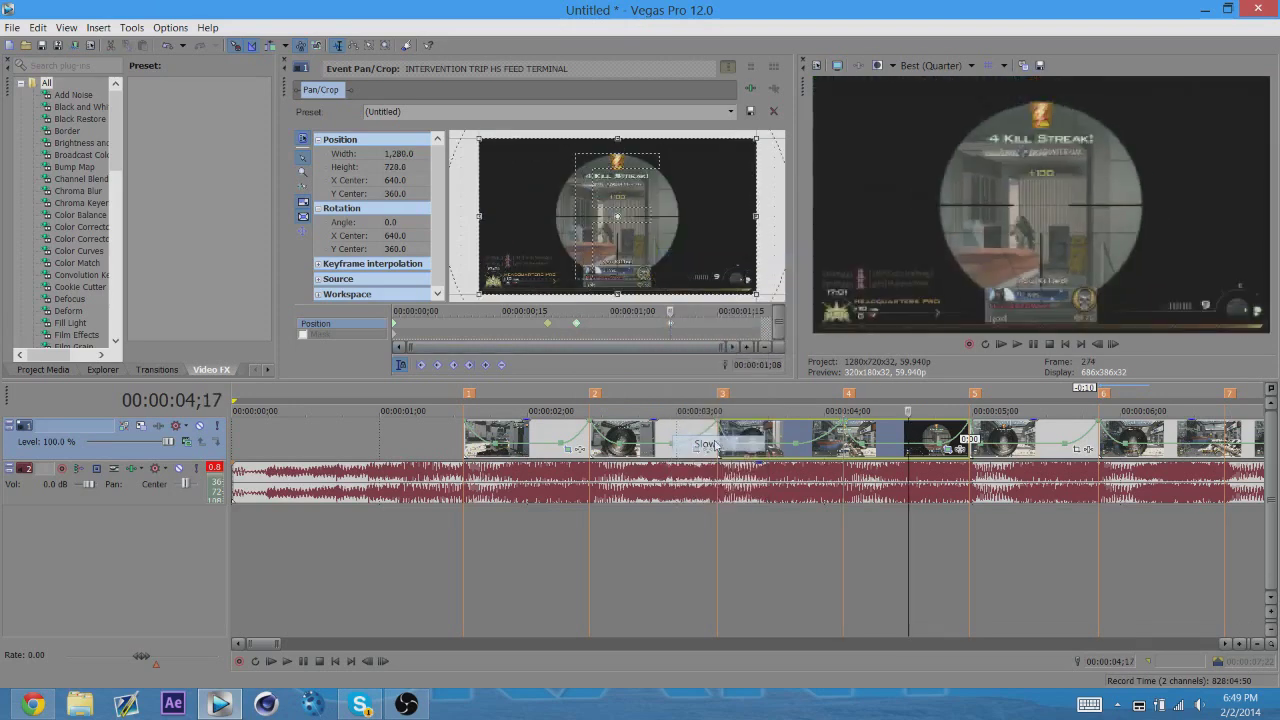
- Zoom the crop in to 767x431.4 at the clip's end and preview the zoom
key("space")
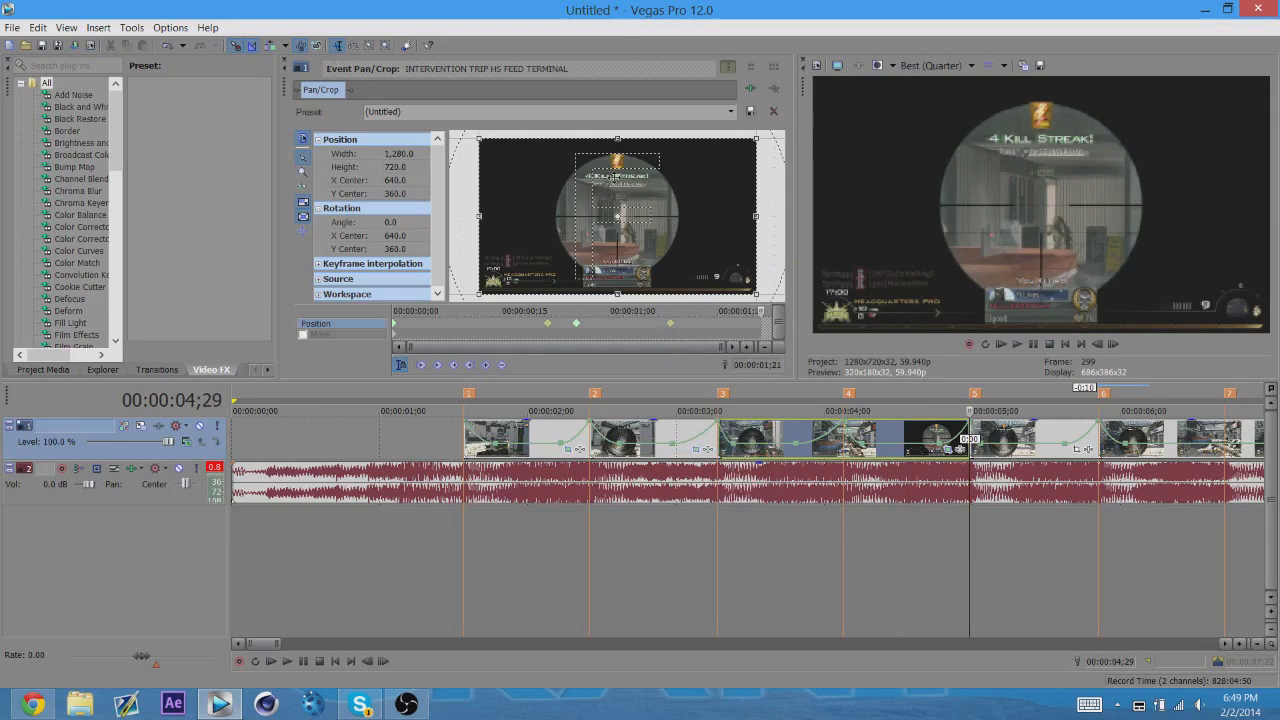
left_click_drag(755, 294, 701, 262)
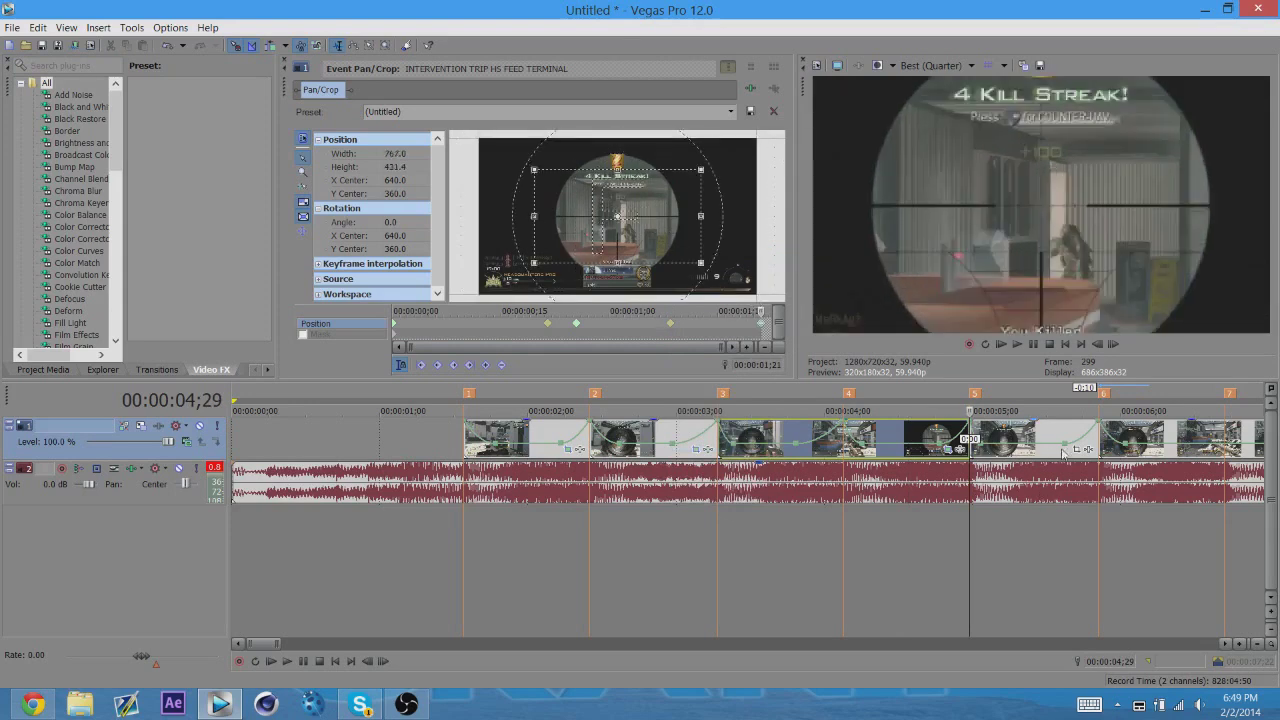
left_click(922, 411)
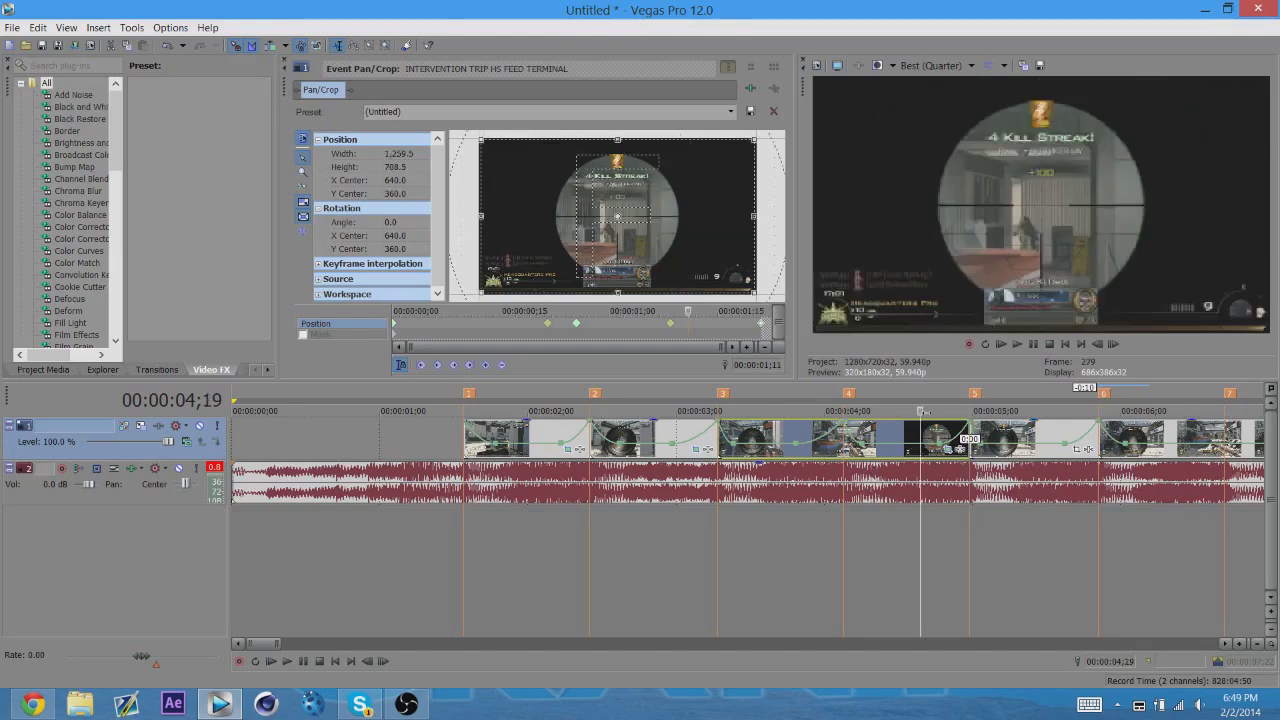
mouse_move(922, 411)
left_mouse_down()
mouse_move(232, 411)
mouse_move(929, 410)
left_mouse_up()
key("ctrl+Home")
key("space")
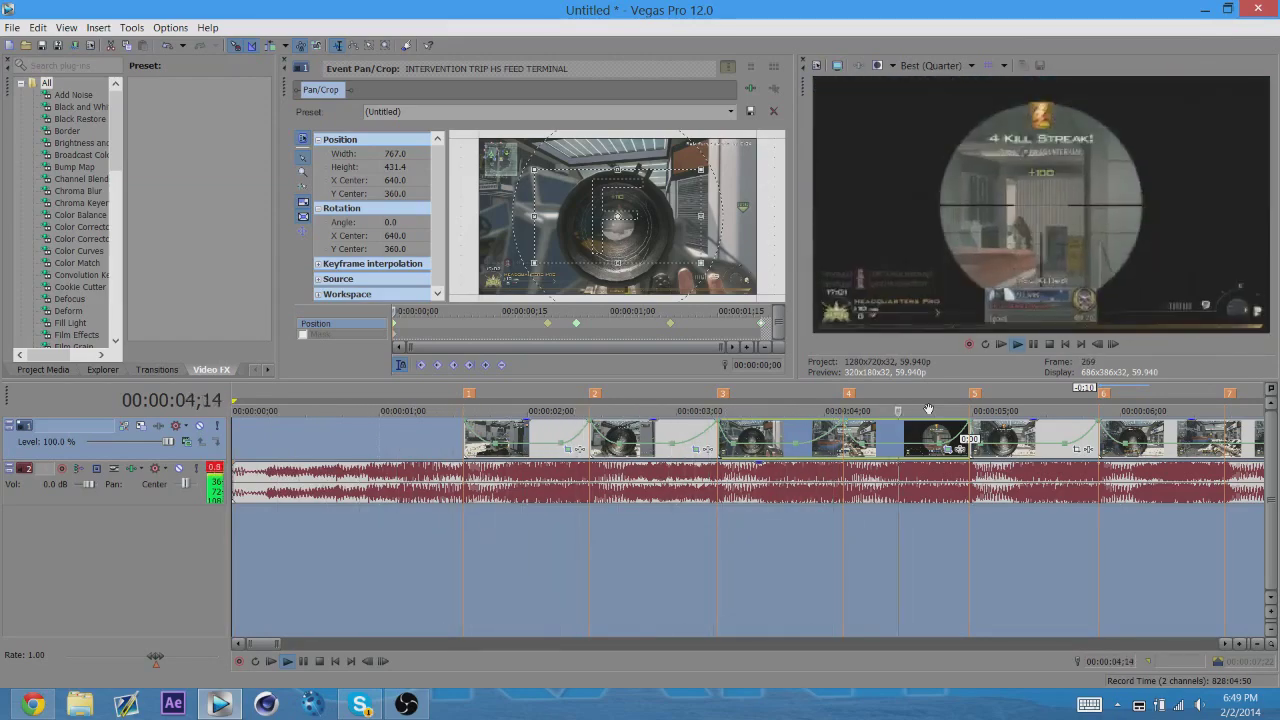
key("space")
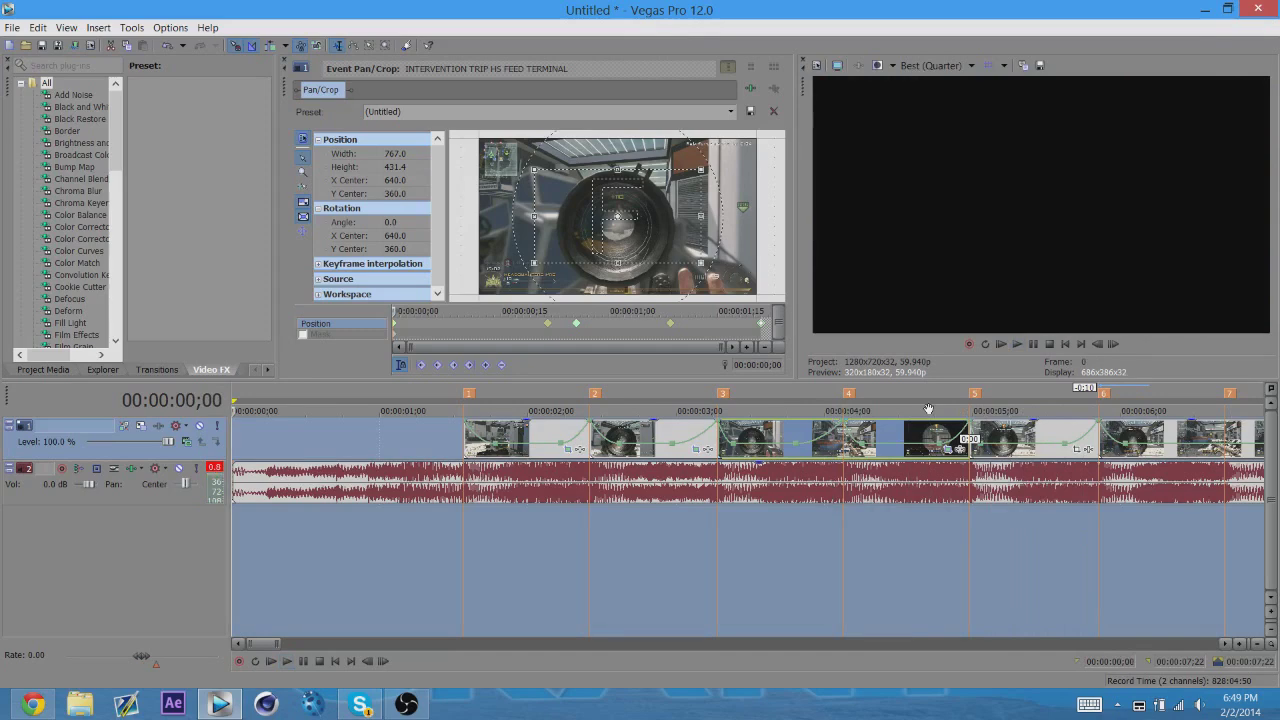
left_click(519, 450)
key("space")
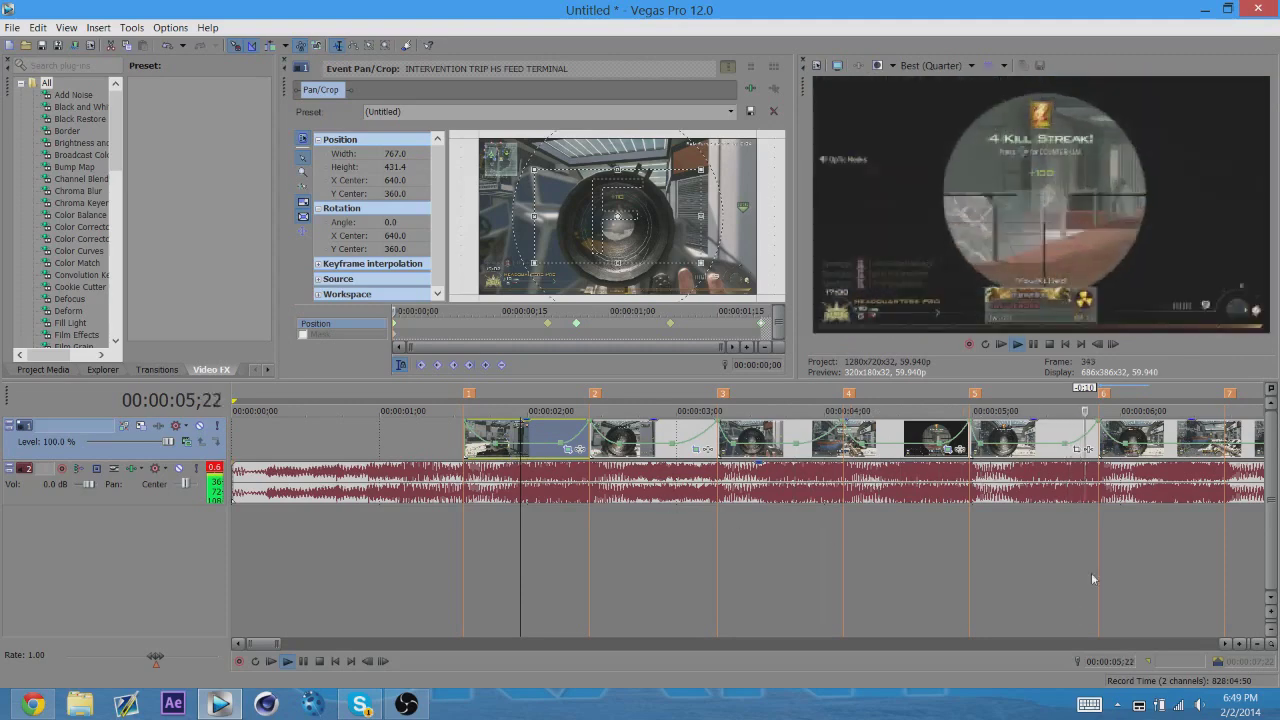
key("space")
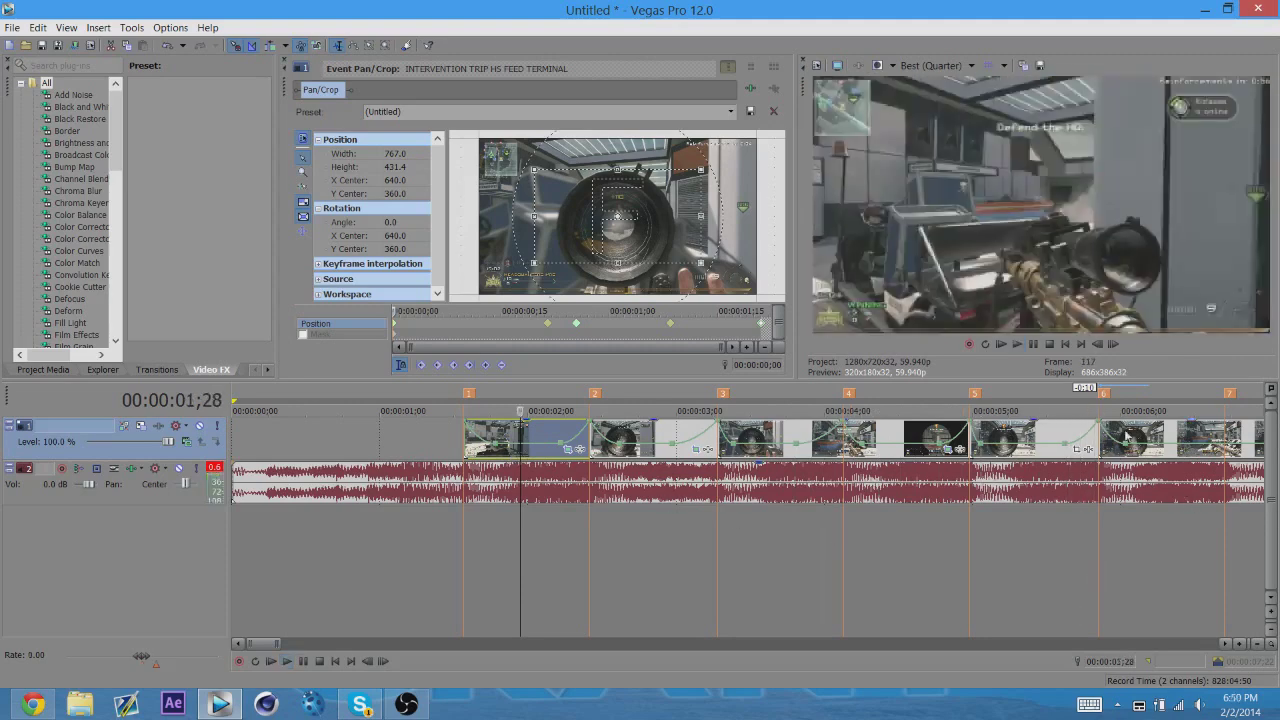
left_click(1077, 449)
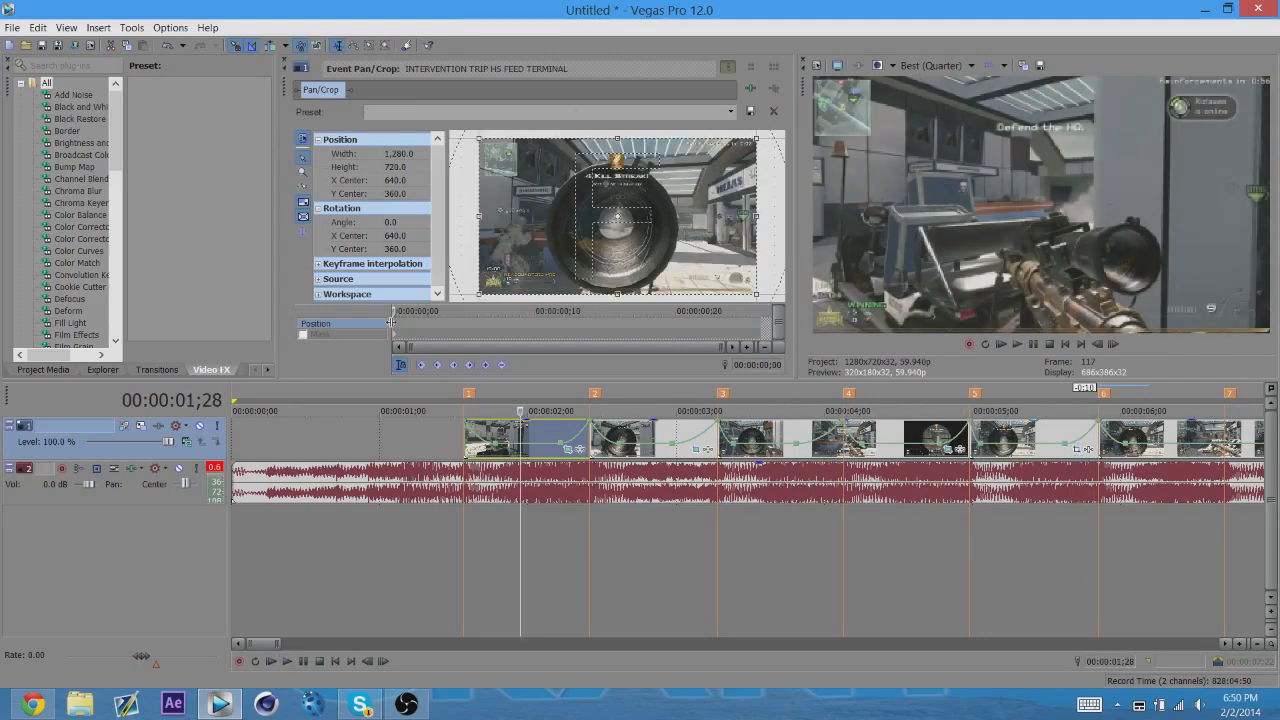
- Reset the sixth event's crop to full 1280x720 and set the first keyframe's interpolation
left_click(395, 328)
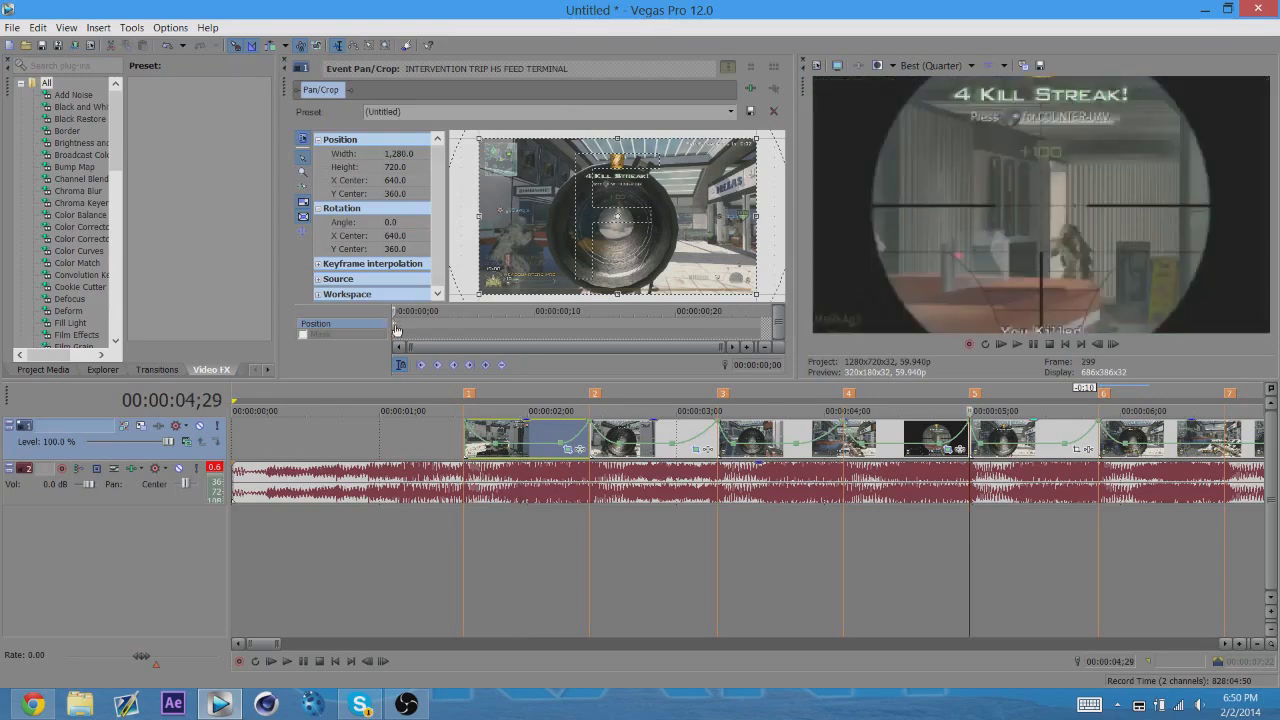
key("ctrl+v")
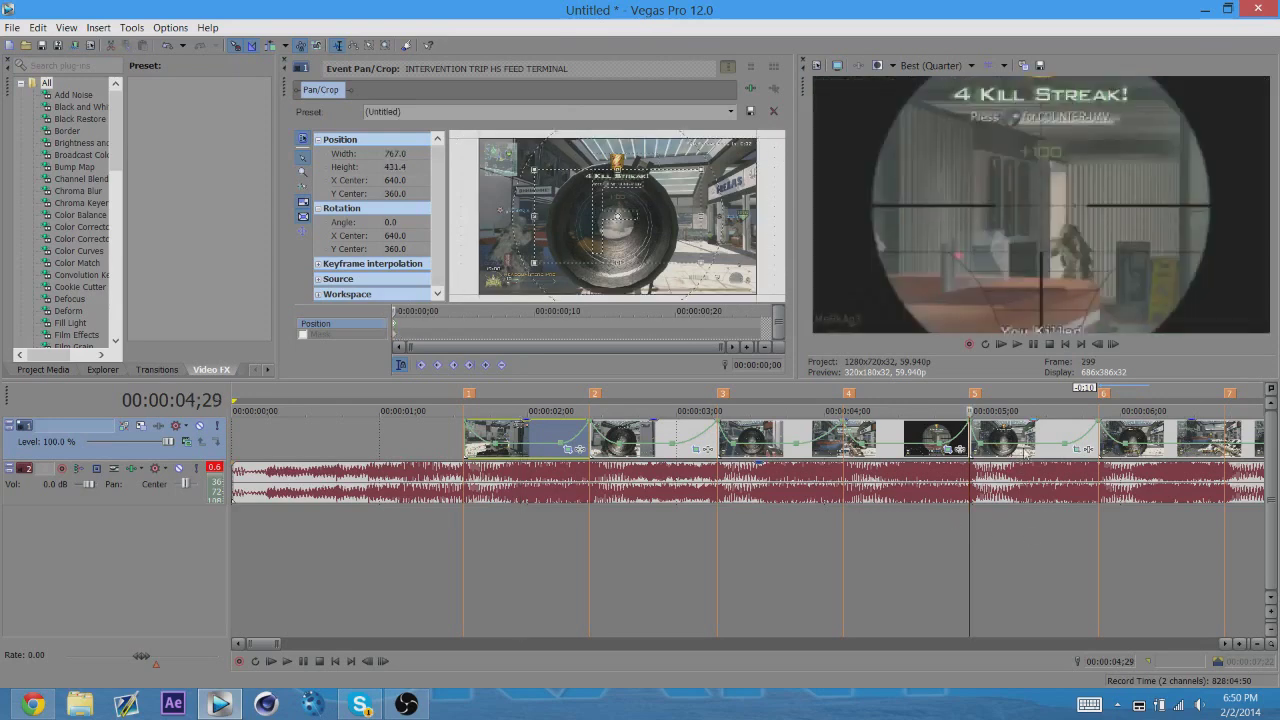
left_click(1042, 437)
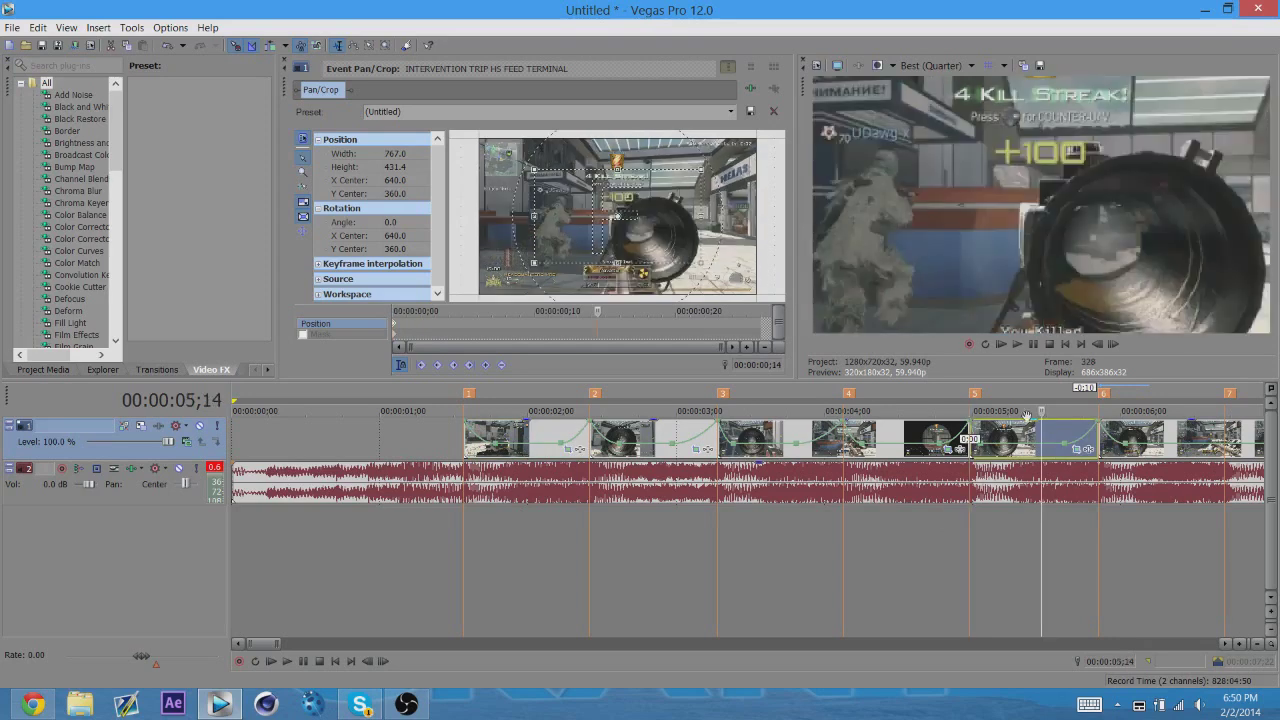
key("ctrl+z")
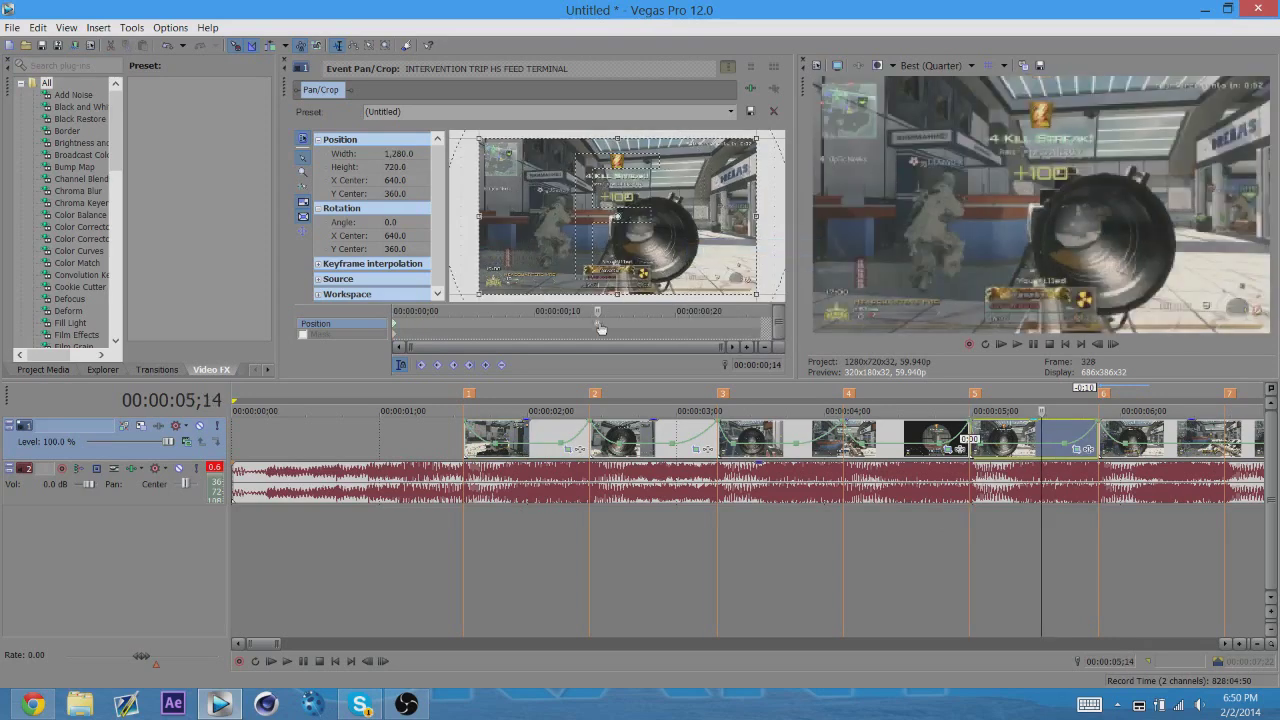
right_click(600, 328)
left_click(625, 440)
- Paste the 767x431 zoom keyframe at the event's end and set its interpolation
left_click(772, 321)
key("ctrl+v")
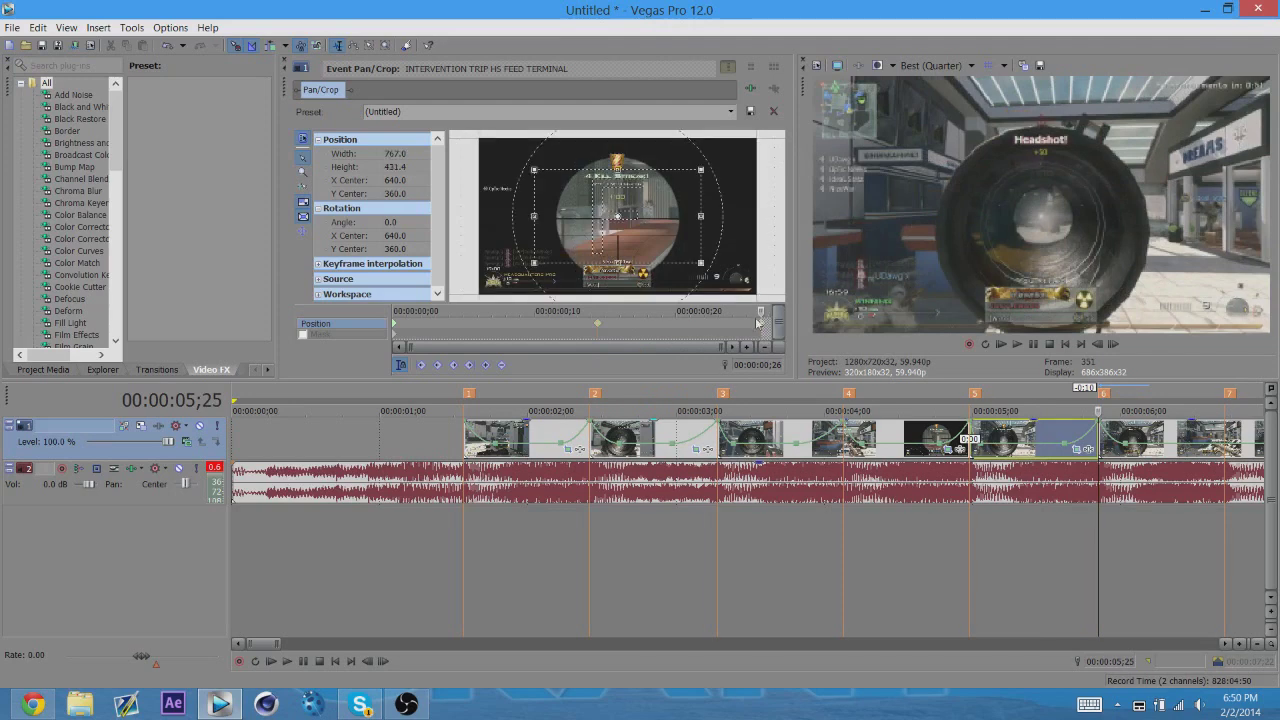
right_click(761, 328)
left_click(790, 425)
scroll(1136, 435, "down", 2)
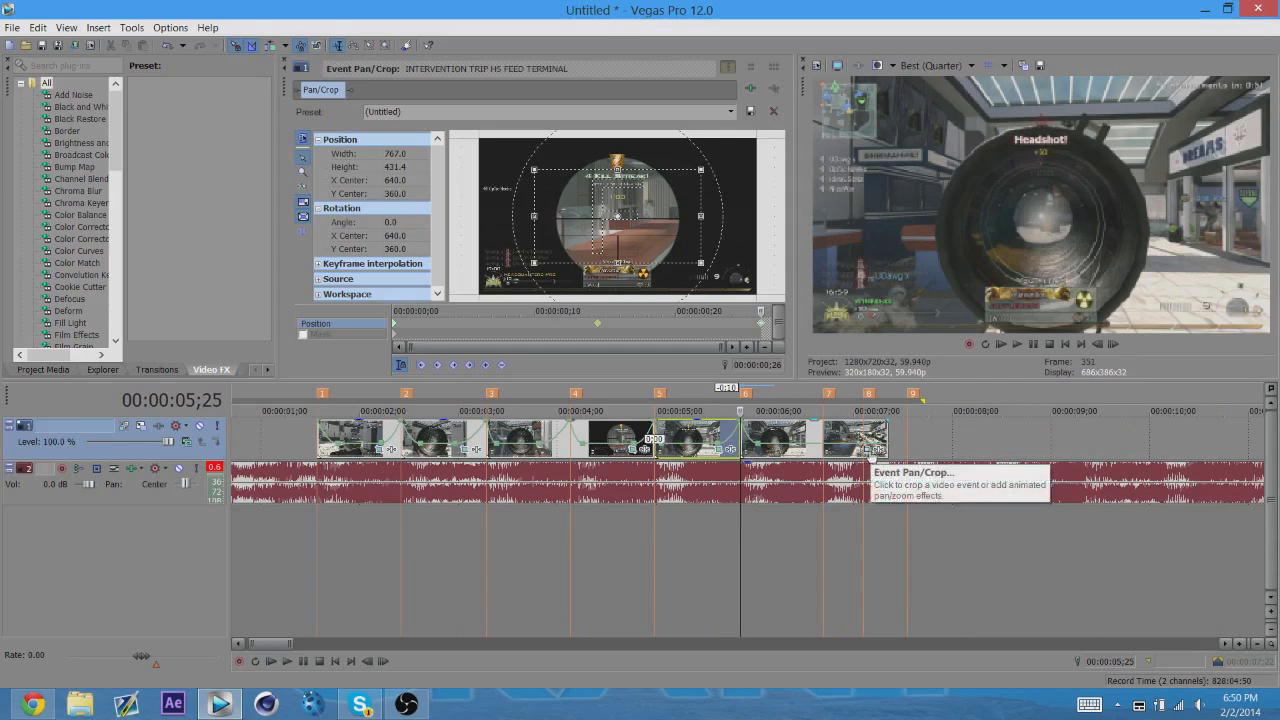
- Restore the seventh event's crop to full frame at 06;14 and set the start keyframe's curve
left_click(870, 452)
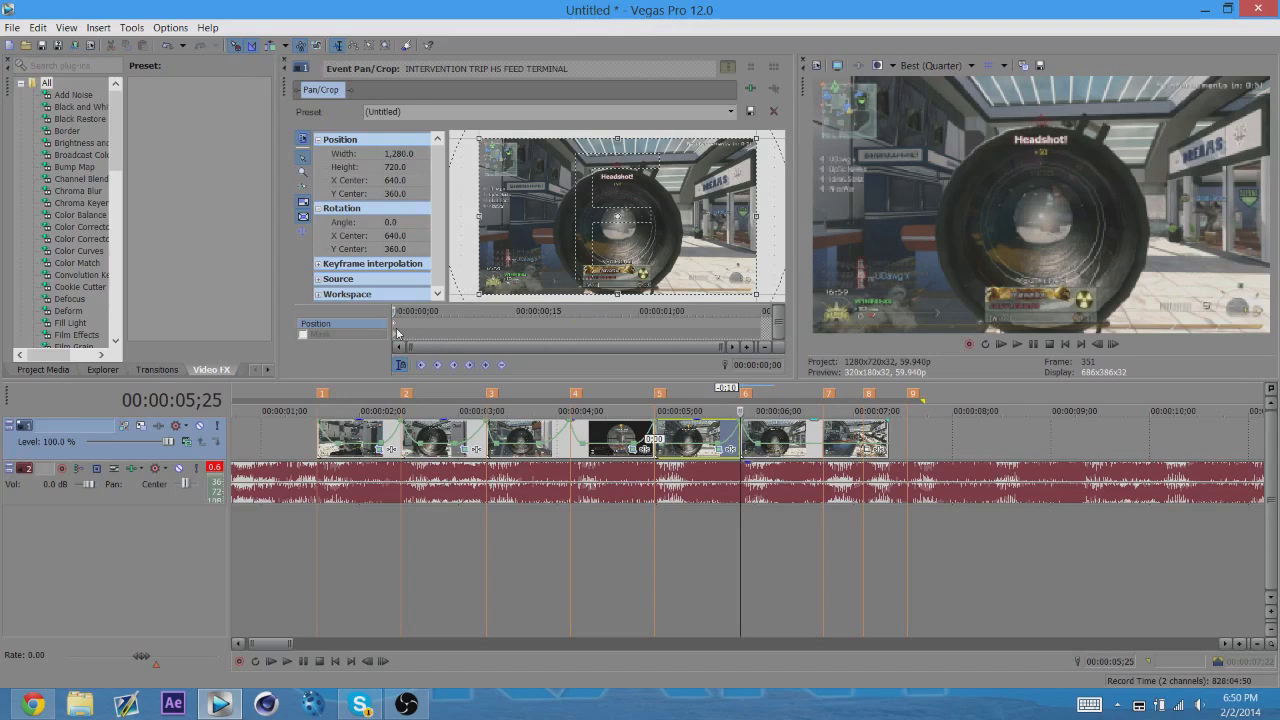
left_click(803, 433)
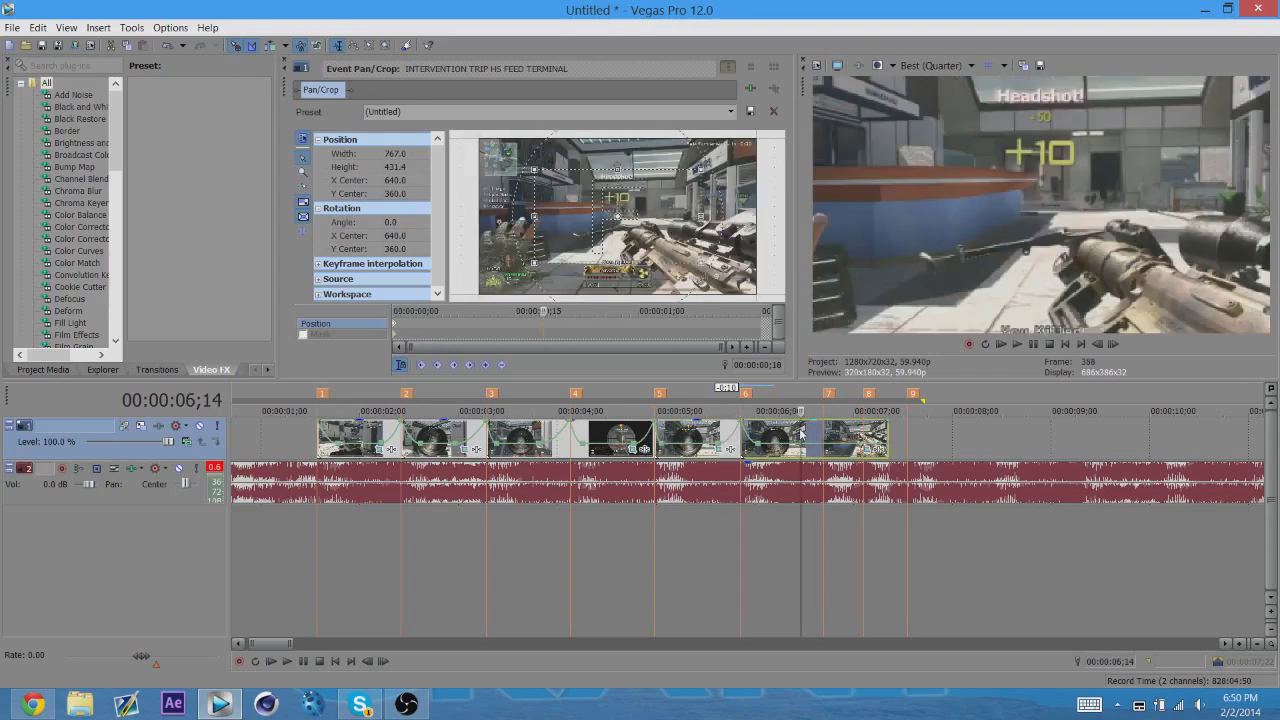
right_click(638, 256)
left_click(660, 266)
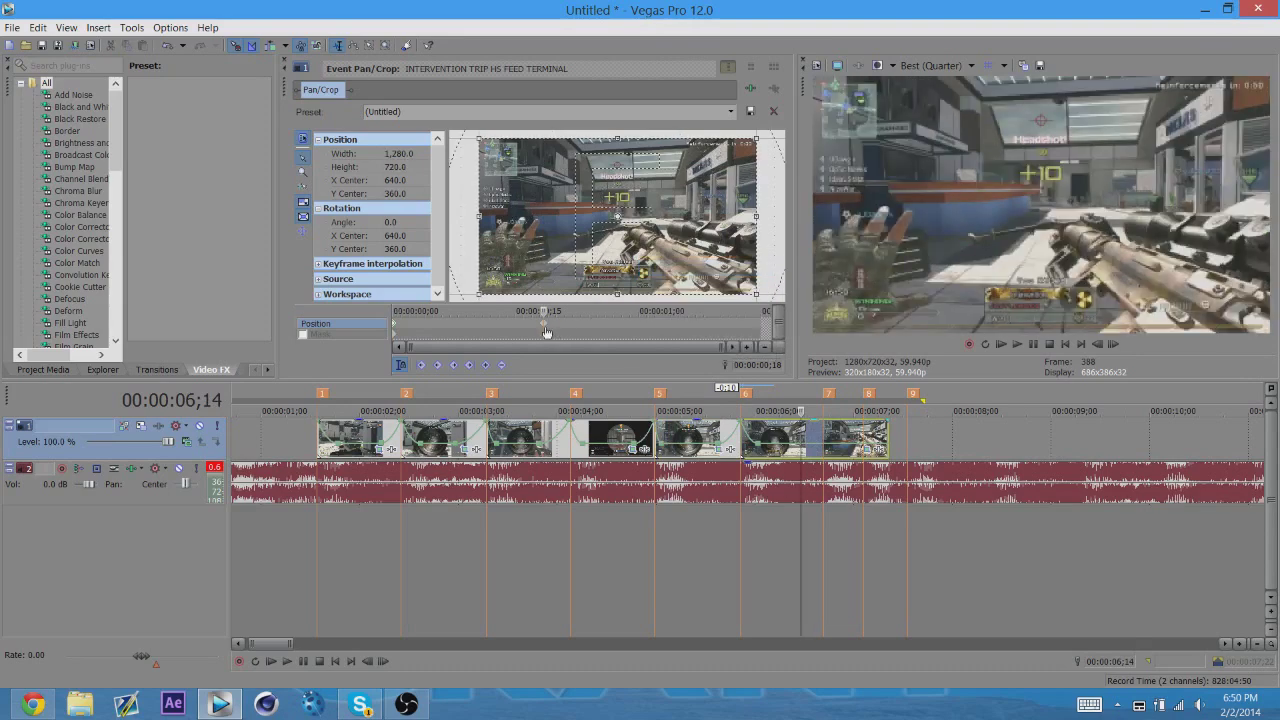
right_click(546, 332)
left_click(573, 454)
- Zoom in slightly at the 06;21 beat with Fast interpolation
left_click(825, 433)
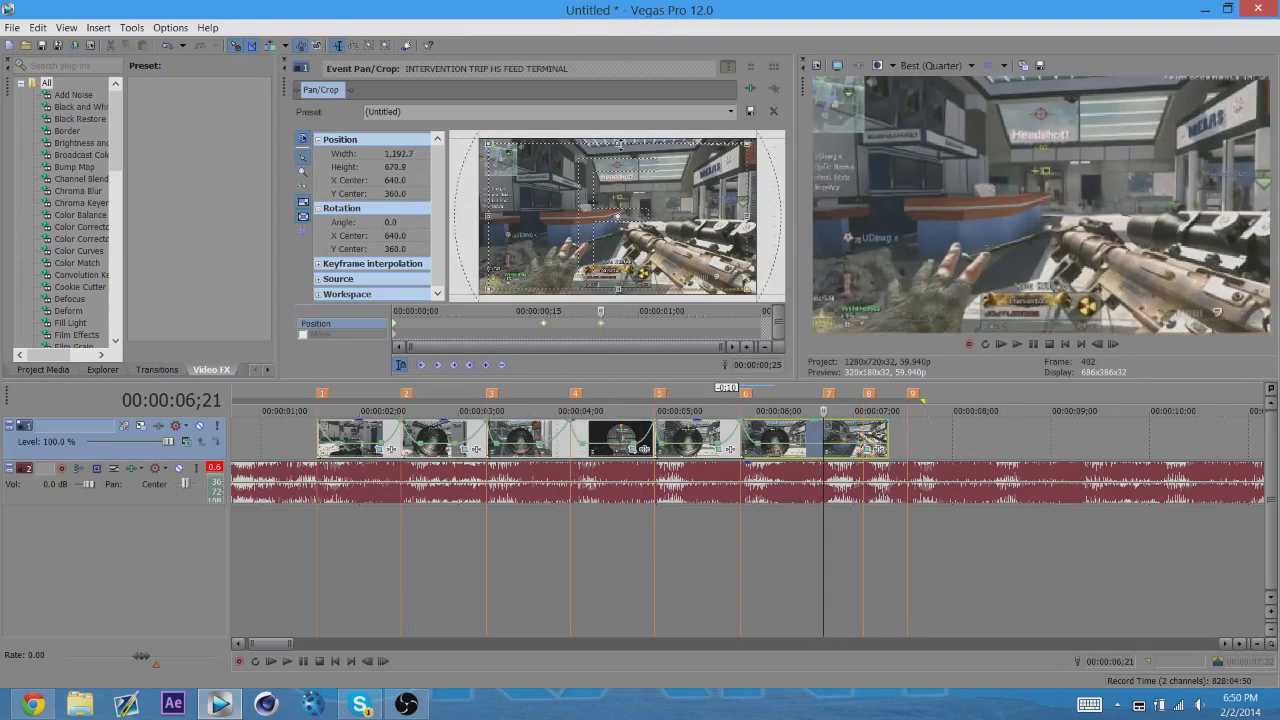
left_click_drag(751, 293, 724, 311)
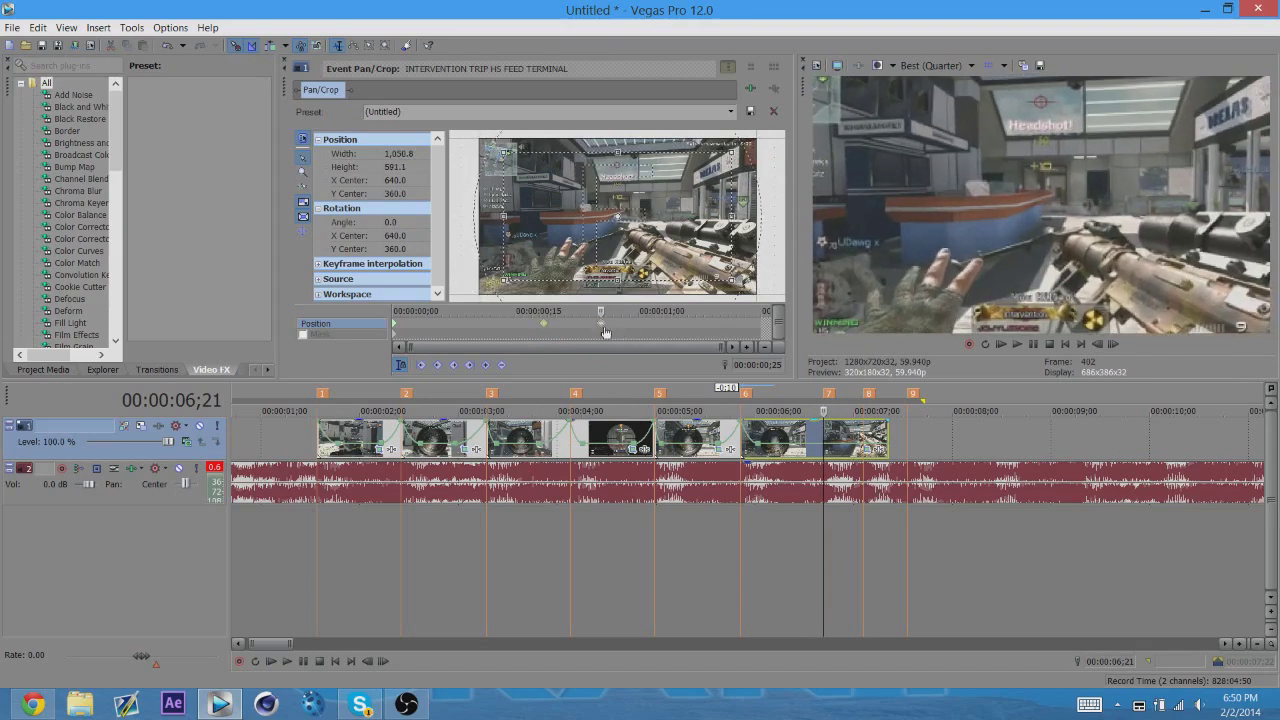
right_click(602, 330)
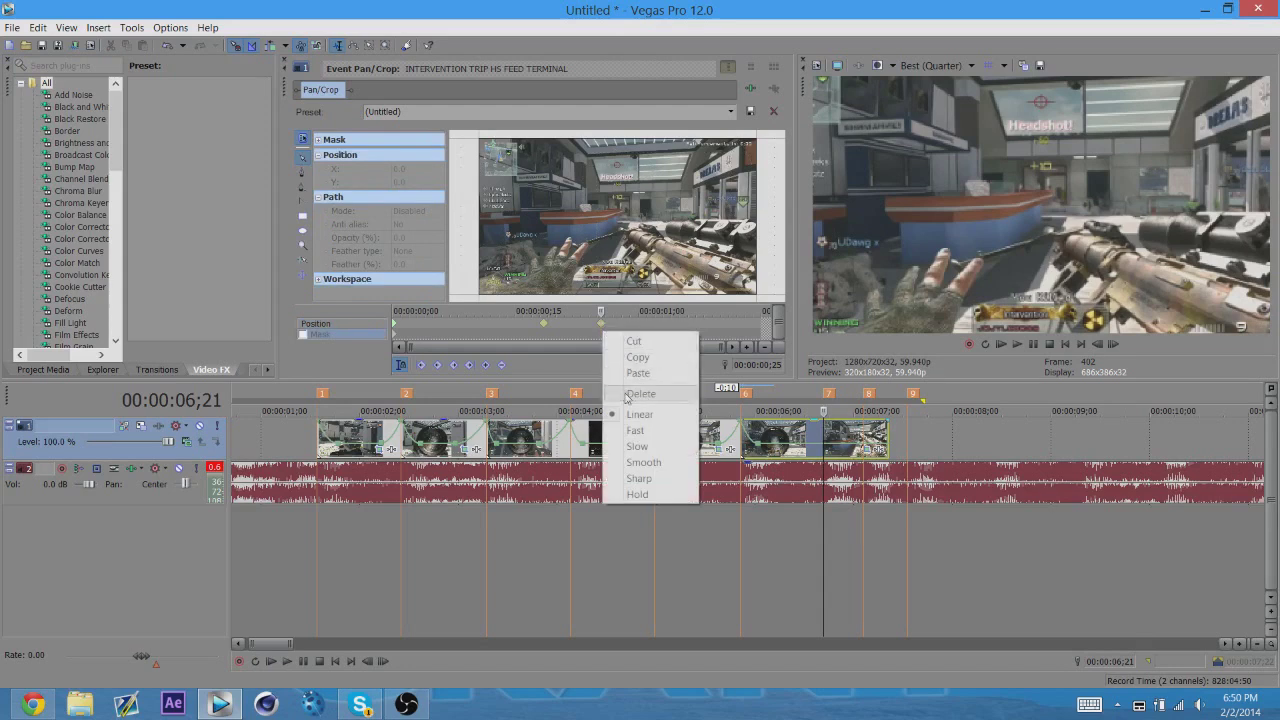
left_click(601, 327)
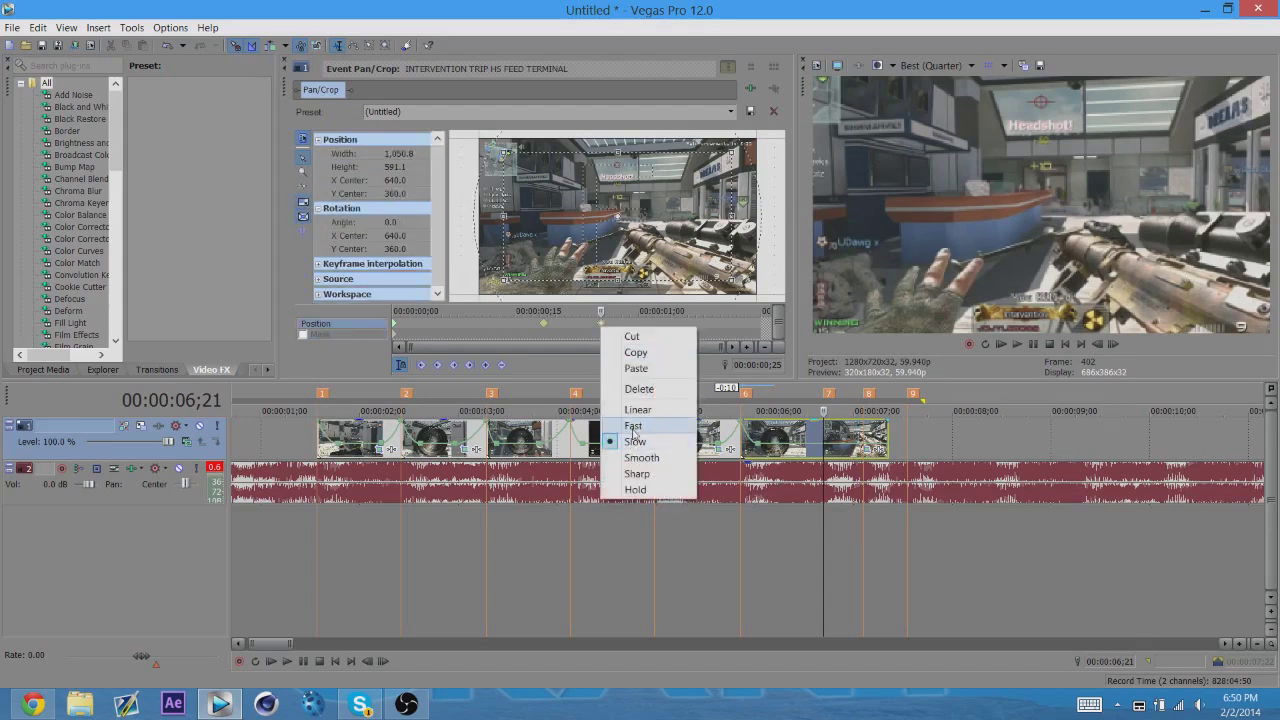
left_click(630, 442)
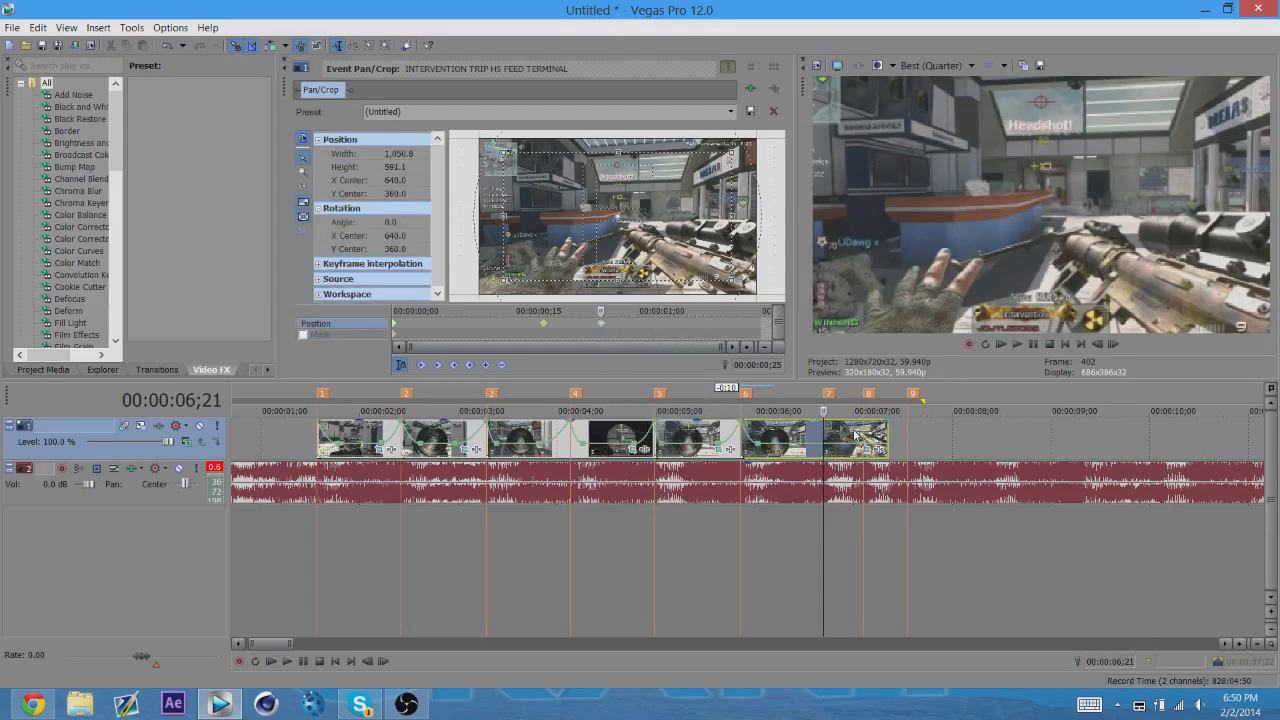
- Restore full frame at the following keyframe and set its interpolation curve
right_click(699, 252)
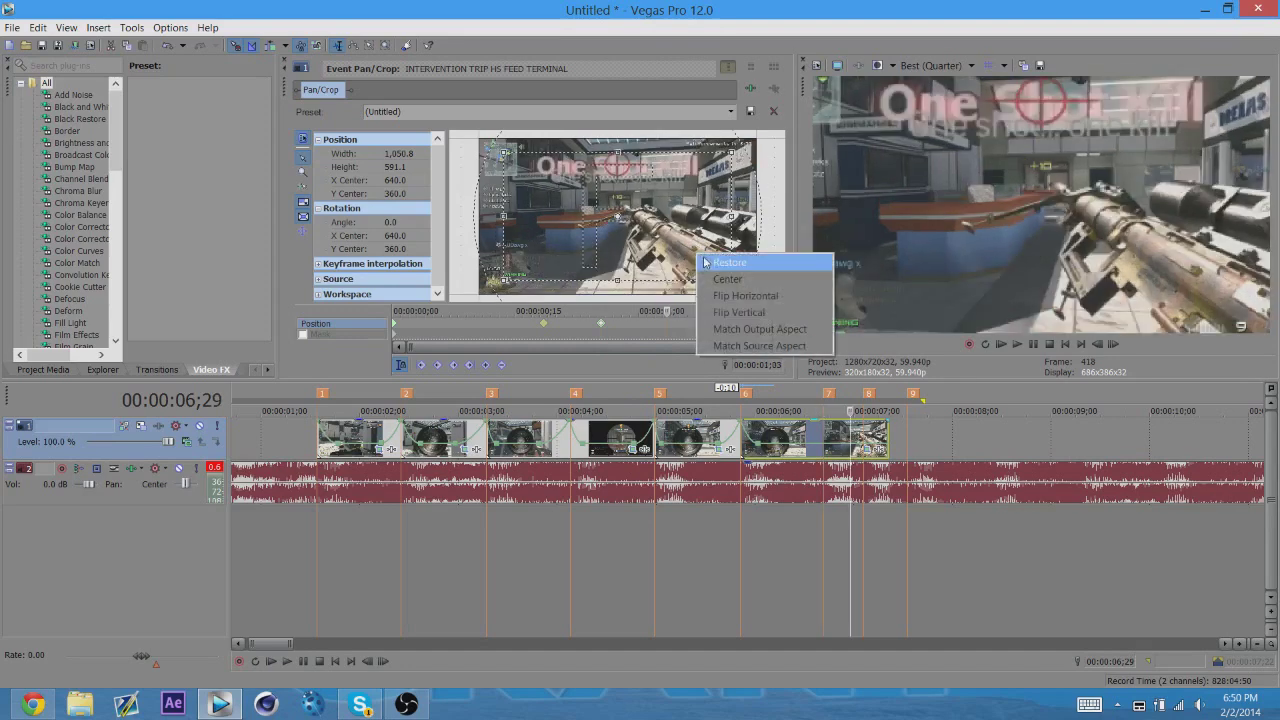
left_click(710, 265)
right_click(671, 333)
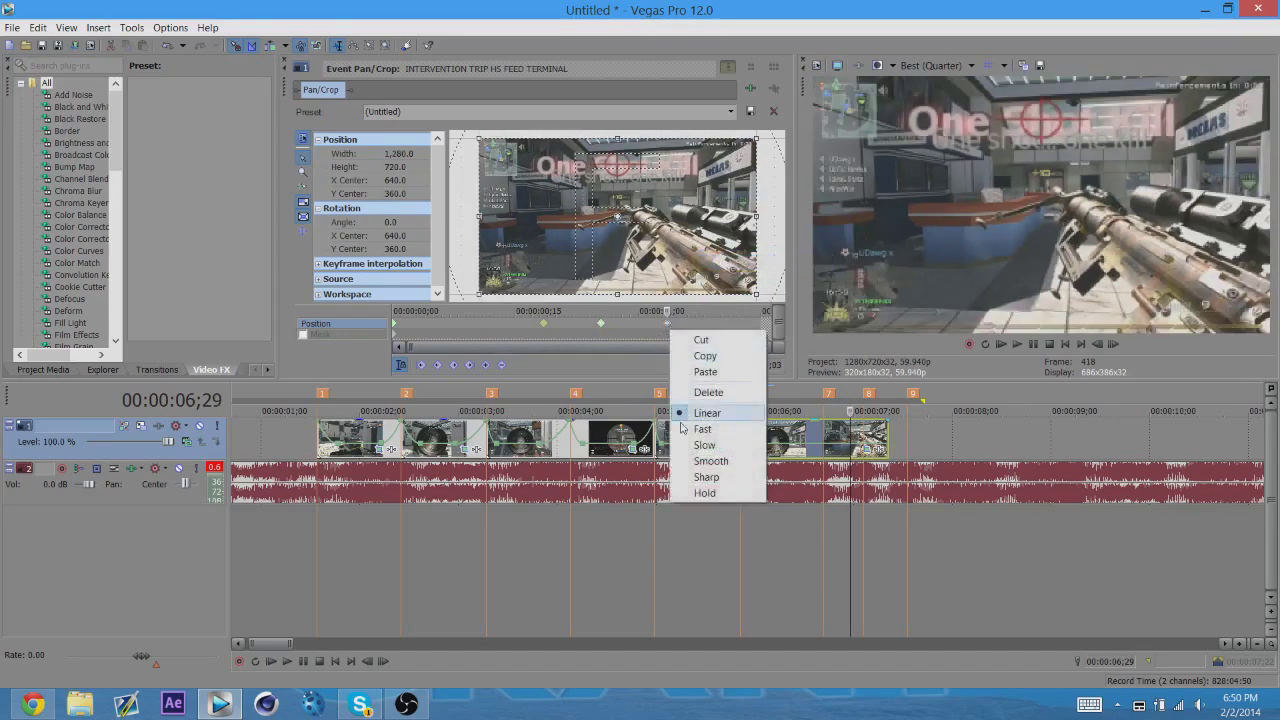
left_click(700, 444)
- Give the keyframe at the 07;03 beat Fast interpolation
left_click(863, 436)
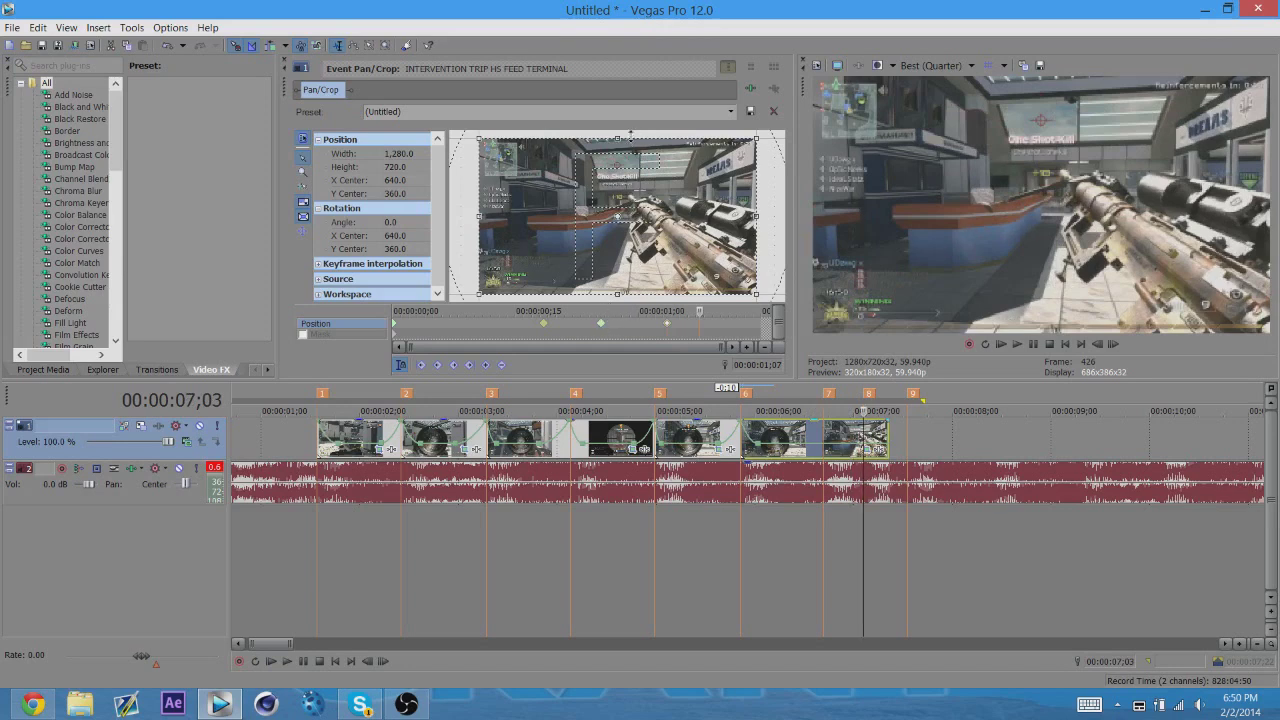
scroll(630, 146, "up", 2)
scroll(630, 147, "up", 2)
scroll(630, 148, "up", 2)
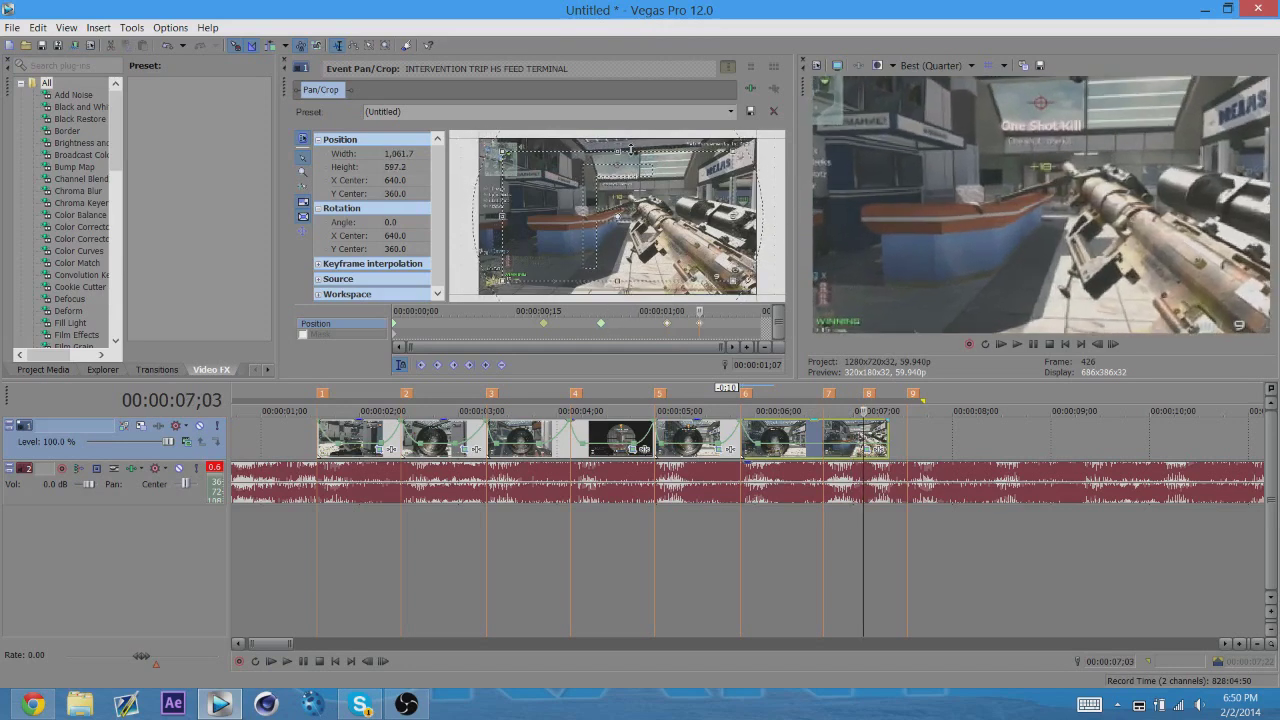
right_click(699, 323)
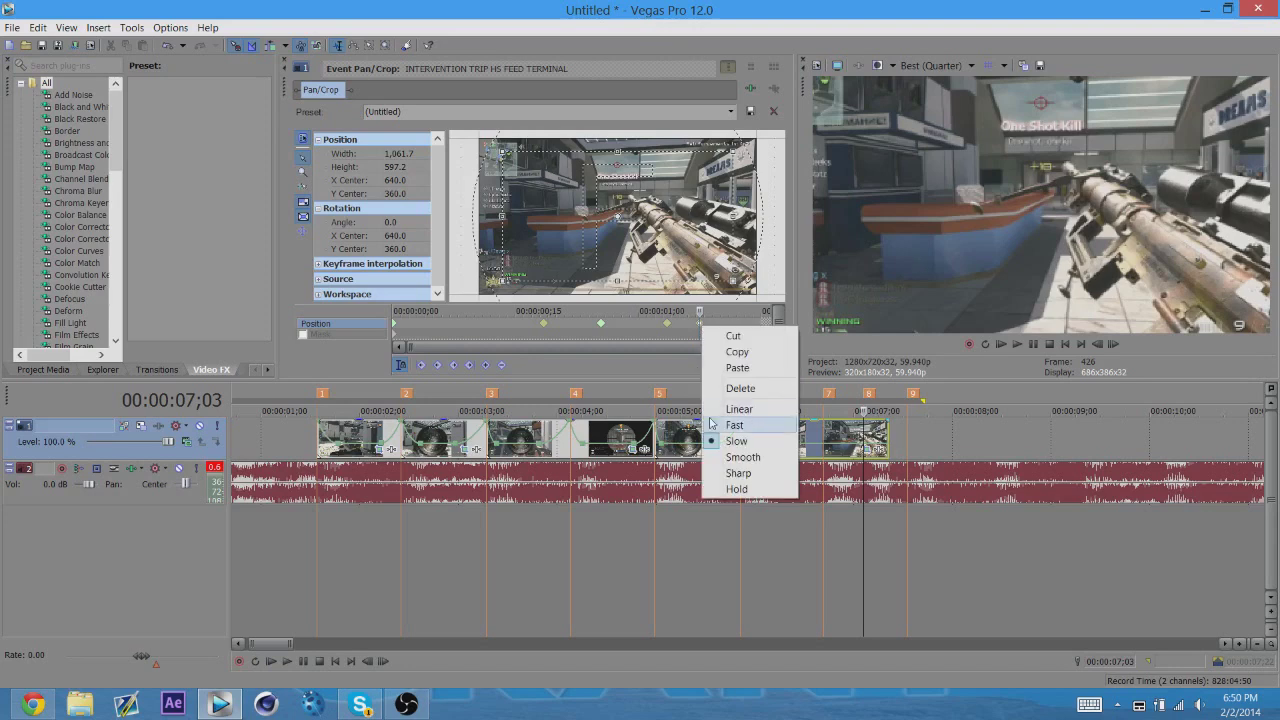
left_click(712, 426)
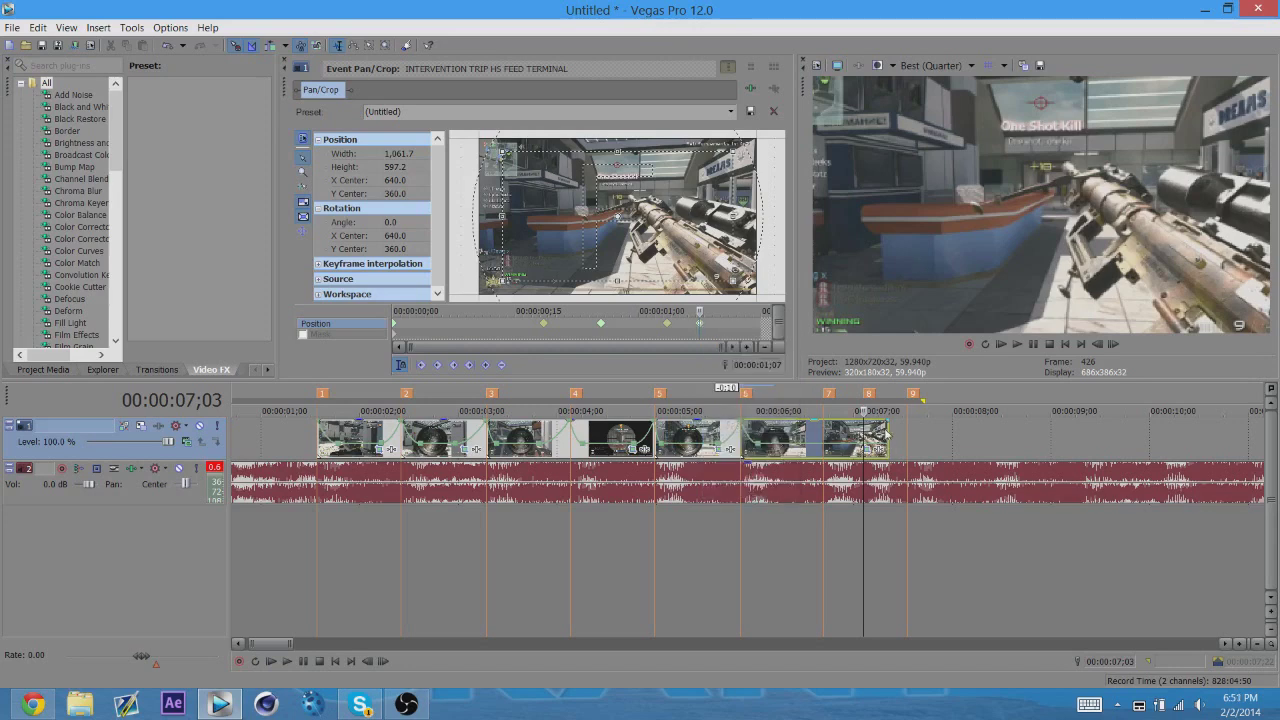
- Restore full frame at the event-end keyframe and set its interpolation curve
left_click(760, 323)
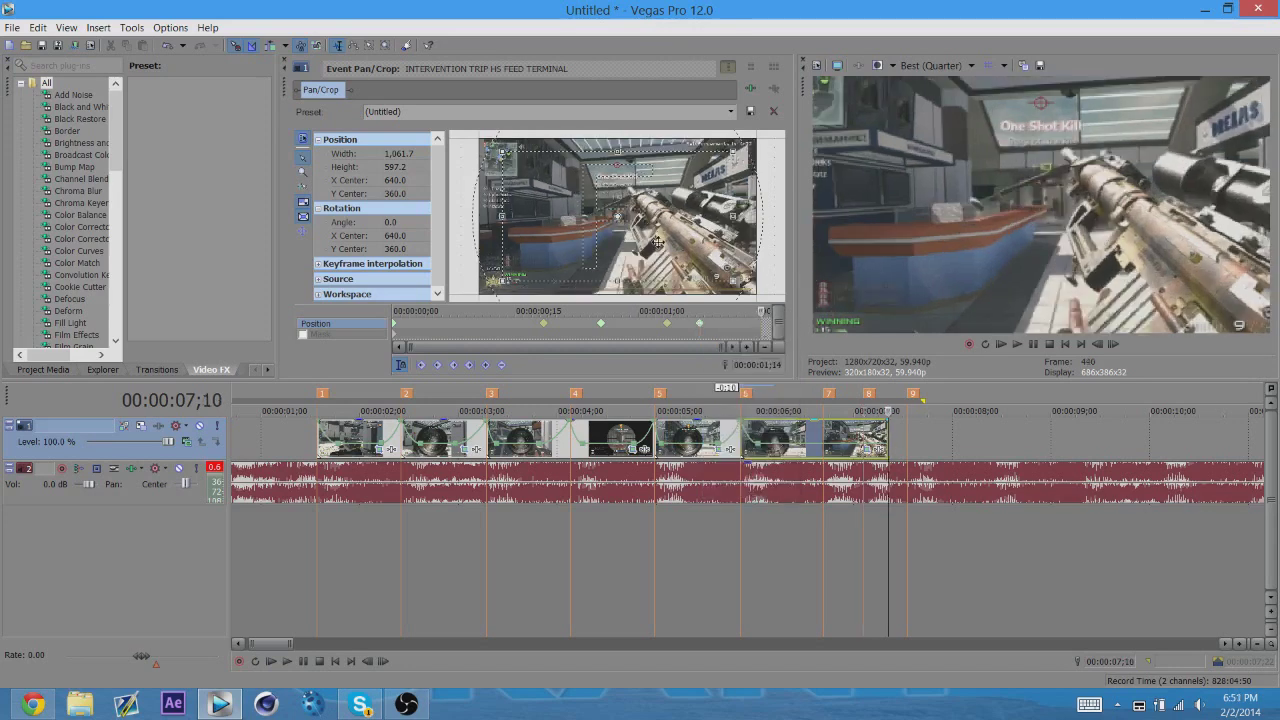
right_click(760, 330)
left_click(700, 265)
right_click(763, 333)
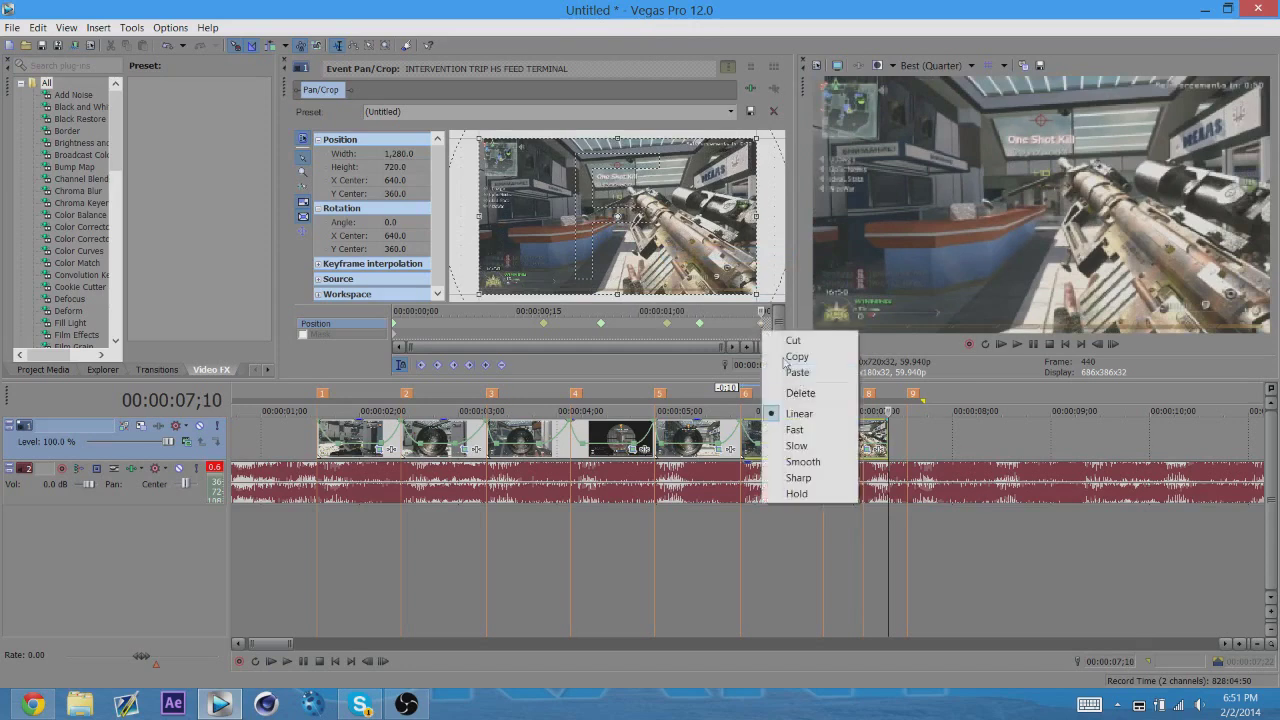
left_click(795, 440)
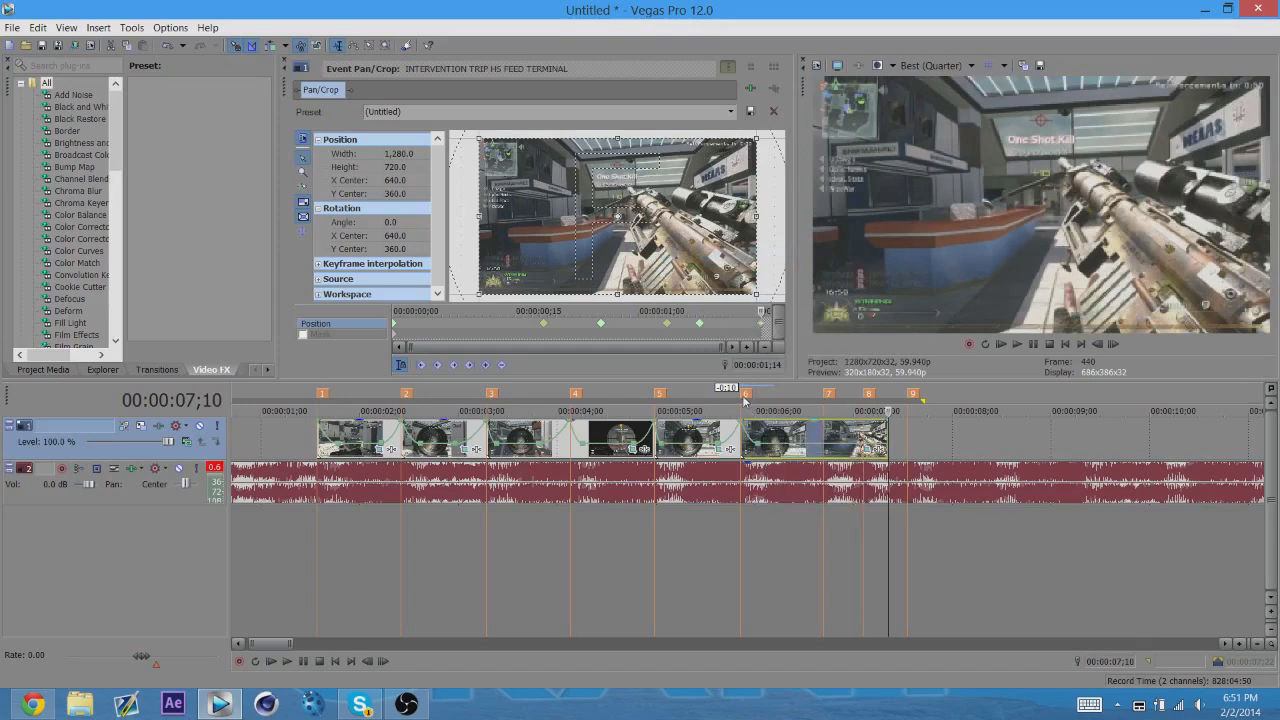
left_click(766, 422)
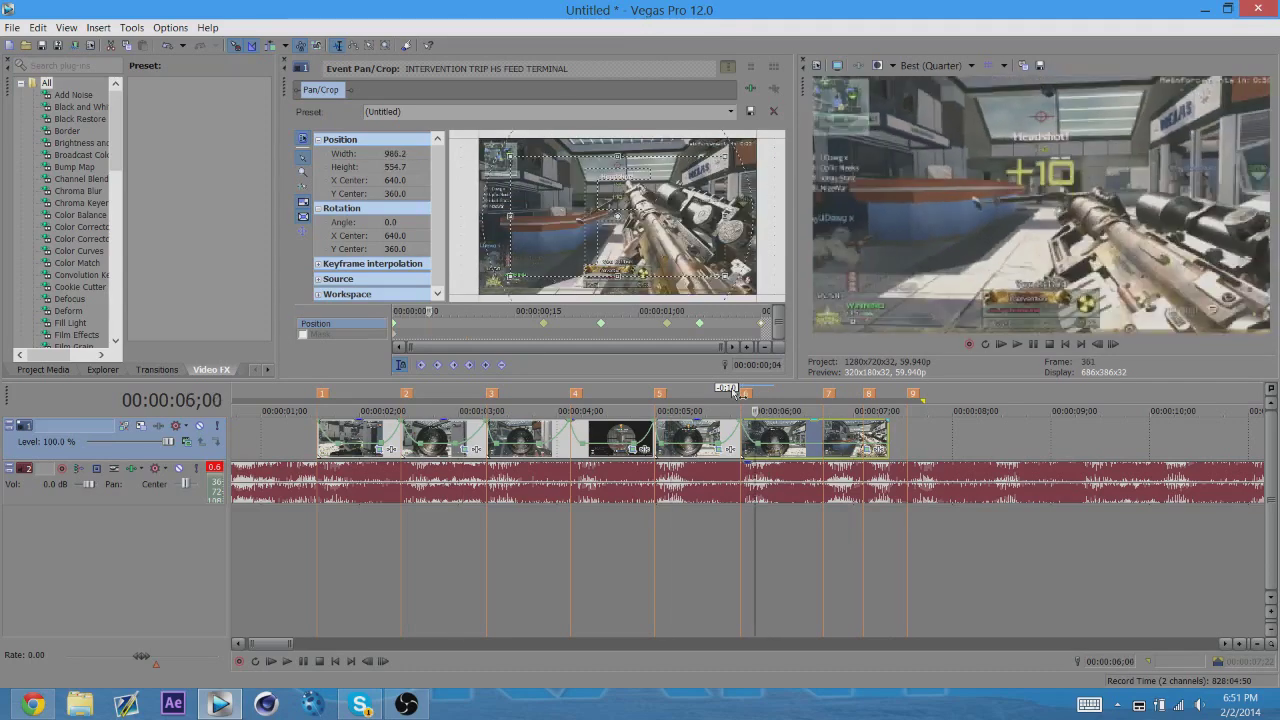
key("space")
double_click(736, 390)
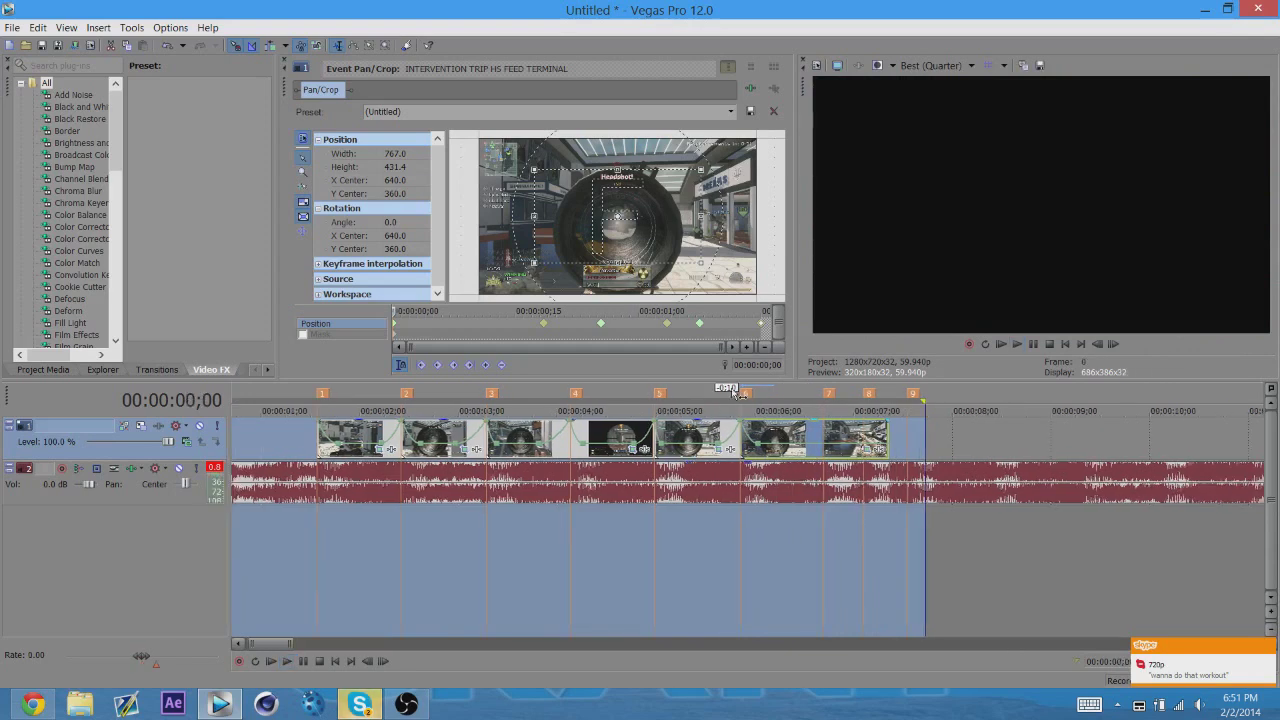
scroll(376, 500, "down", 2)
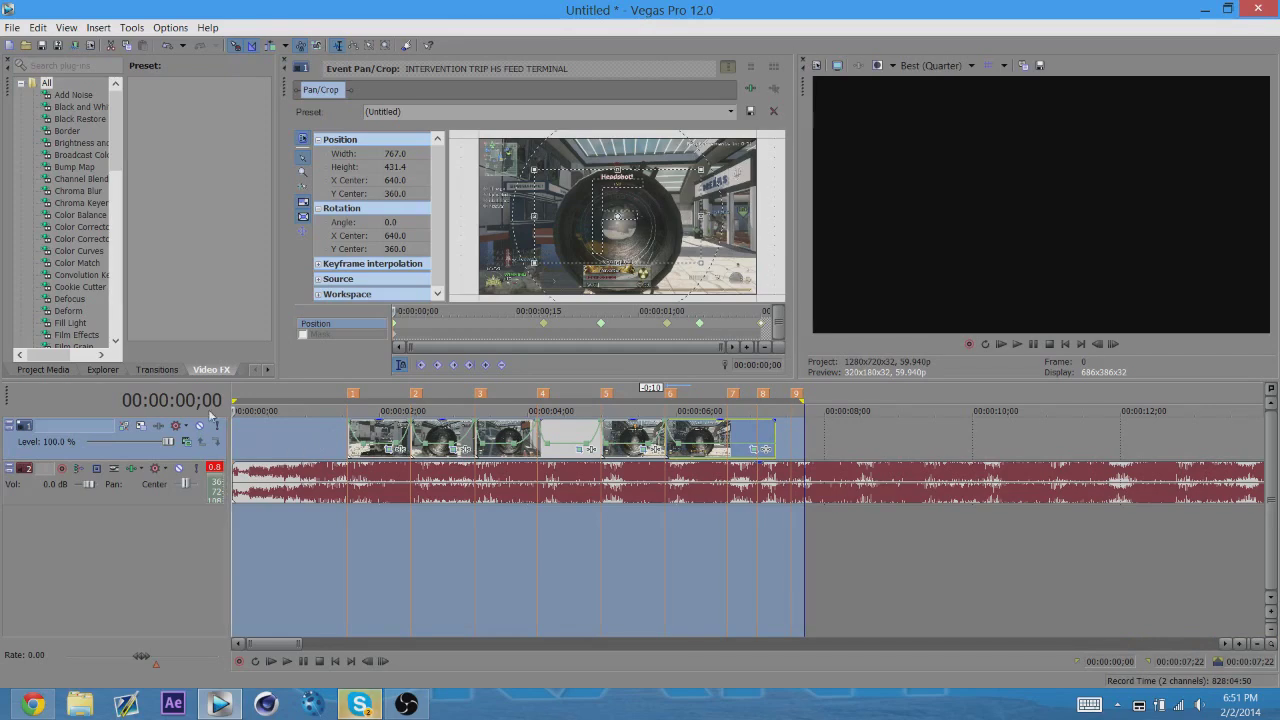
left_click(314, 441)
key("space")
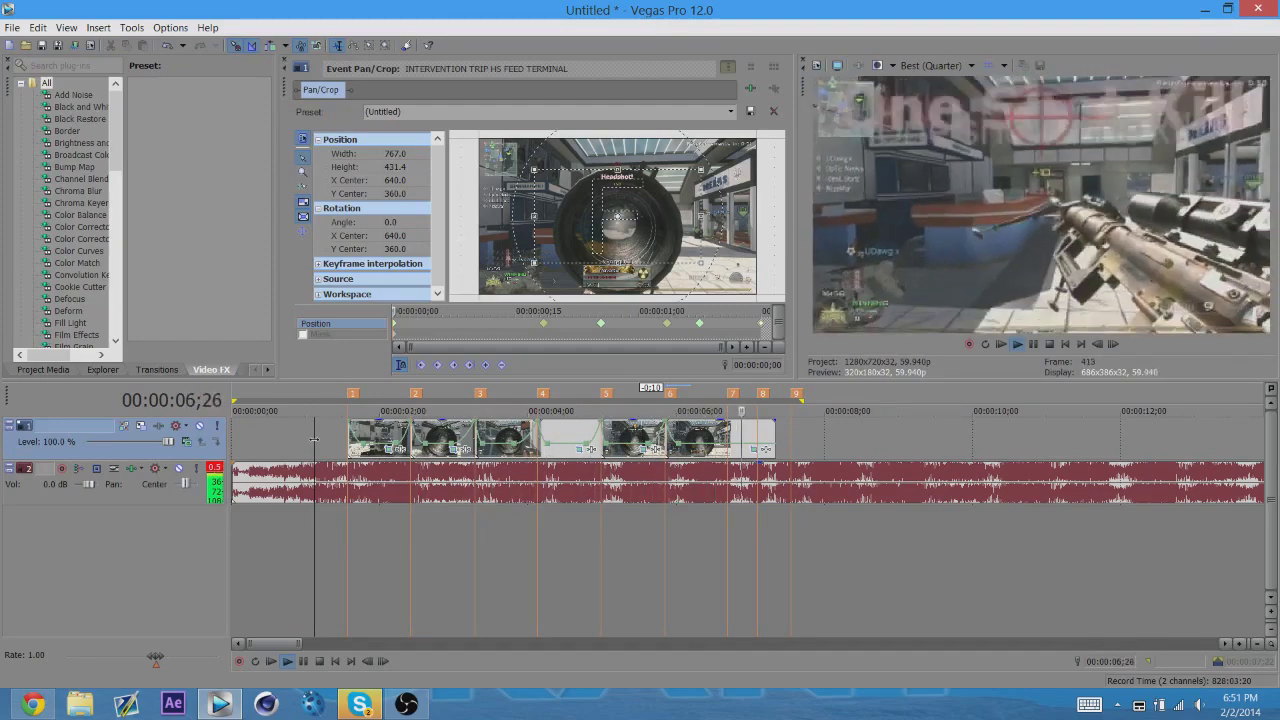
key("space")
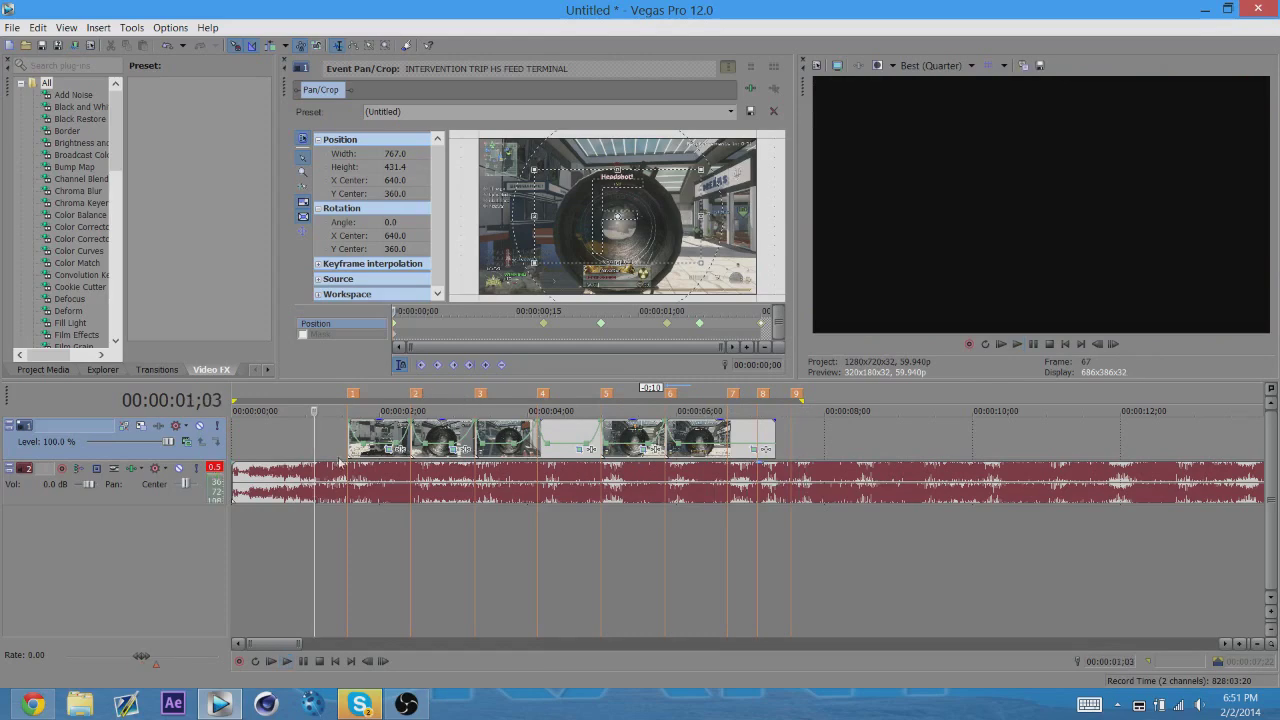
left_click(350, 432)
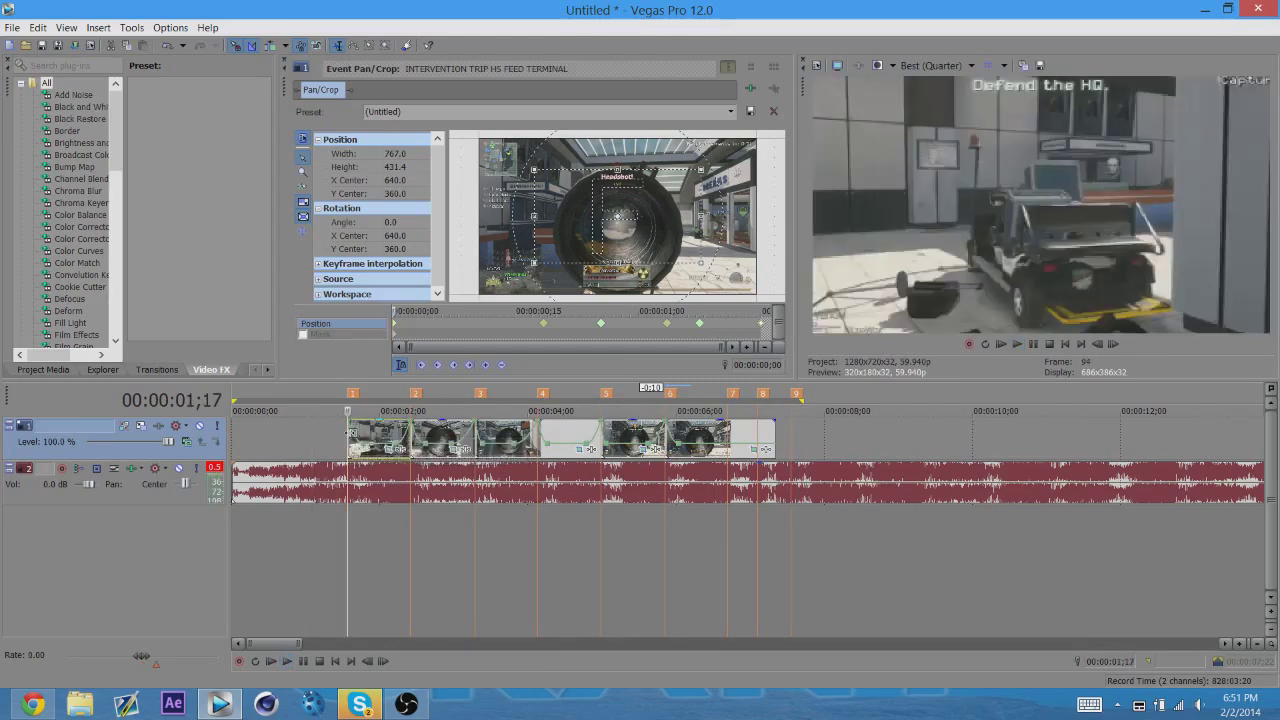